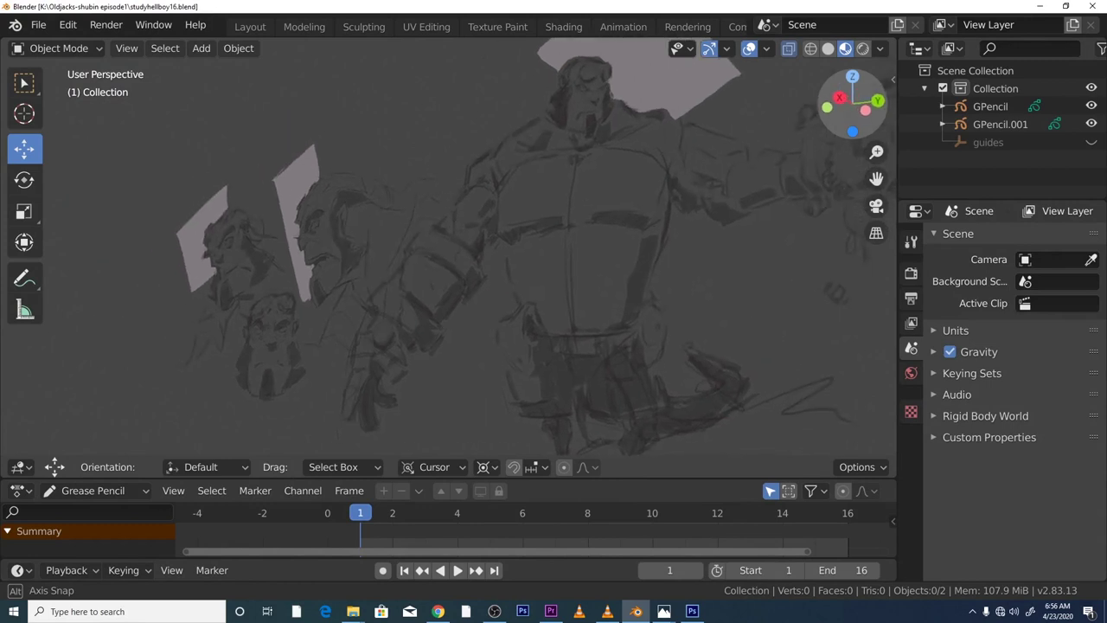
# Orbit and zoom around the Hellboy figures in studyhellboy6.blend to inspect the sketches
pyautogui.moveTo(778, 147); pyautogui.dragTo(813, 143, button='middle')
pyautogui.scroll(-5, 811, 147)
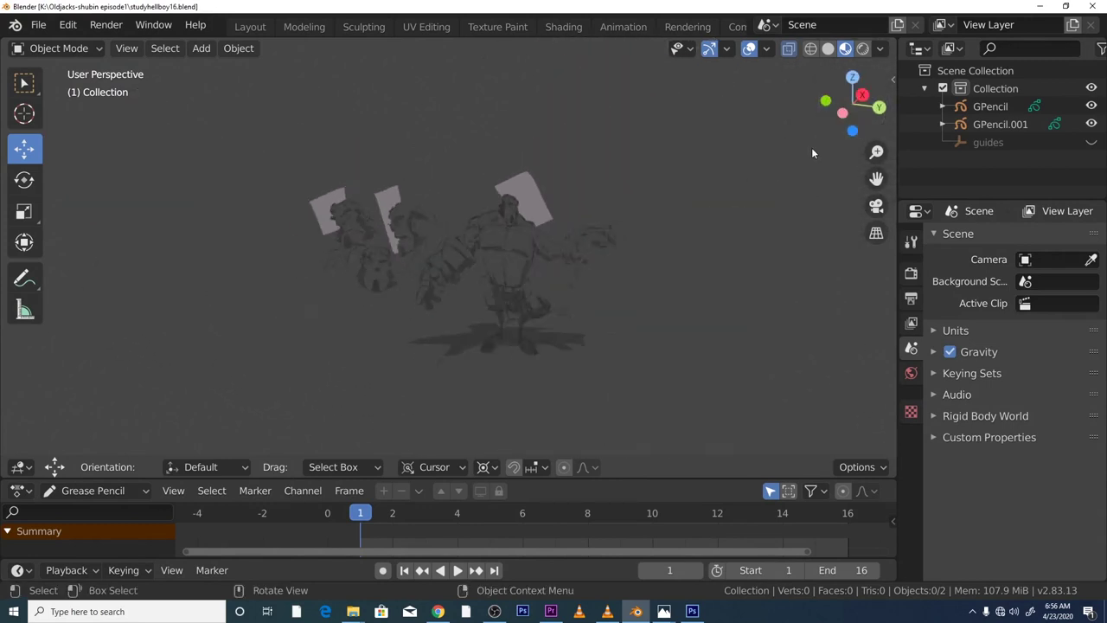
pyautogui.scroll(5, 811, 147)
pyautogui.moveTo(847, 112)
pyautogui.mouseDown()
pyautogui.moveTo(809, 114)
pyautogui.moveTo(846, 112)
pyautogui.moveTo(830, 111)
pyautogui.mouseUp()
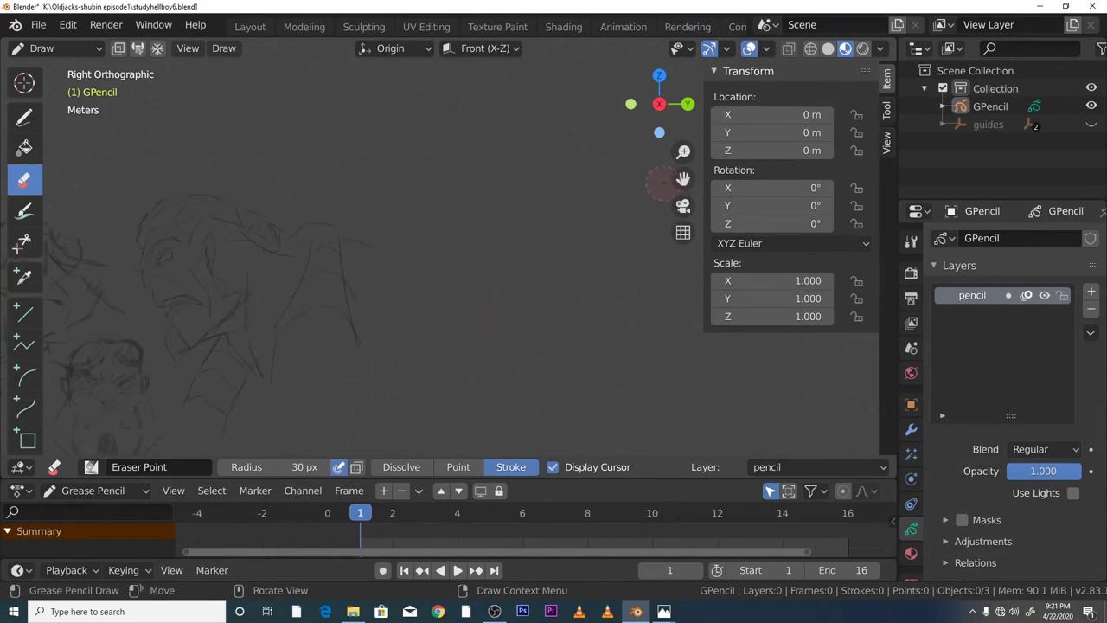
# Shift the head-sketch view slightly right and return to the Draw tool
pyautogui.moveTo(684, 178); pyautogui.dragTo(766, 153)
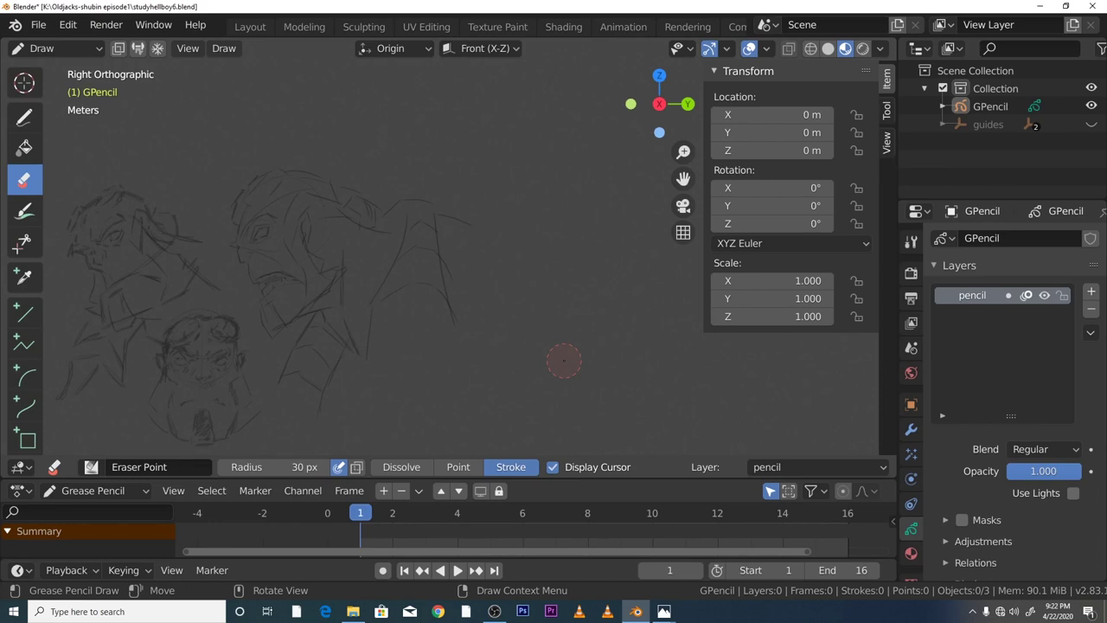
pyautogui.click(24, 117)
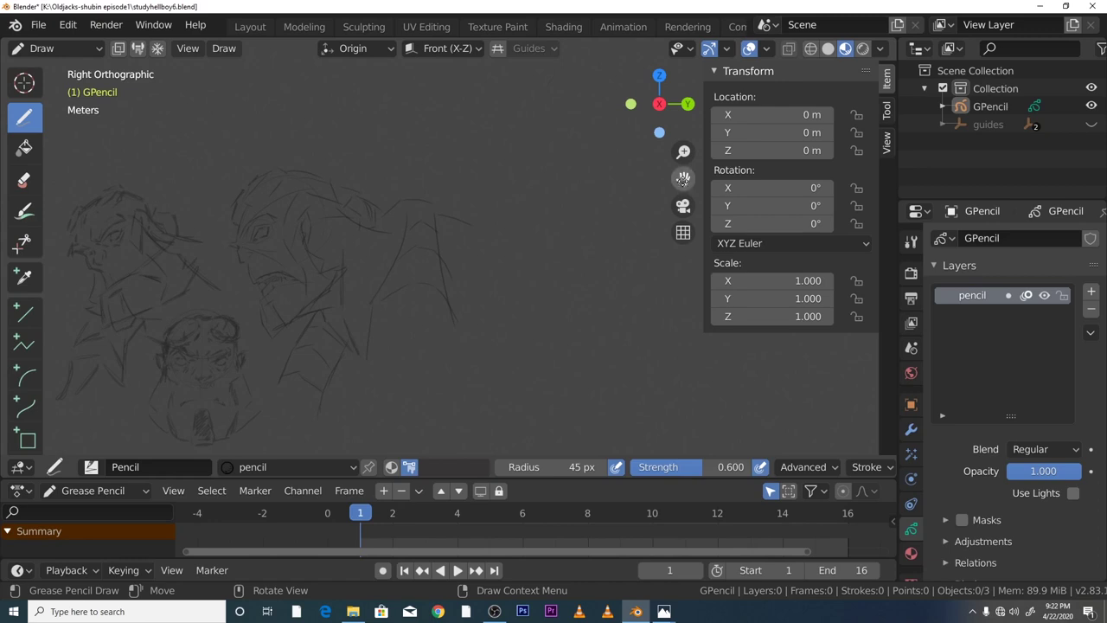
pyautogui.moveTo(683, 153); pyautogui.dragTo(684, 152)
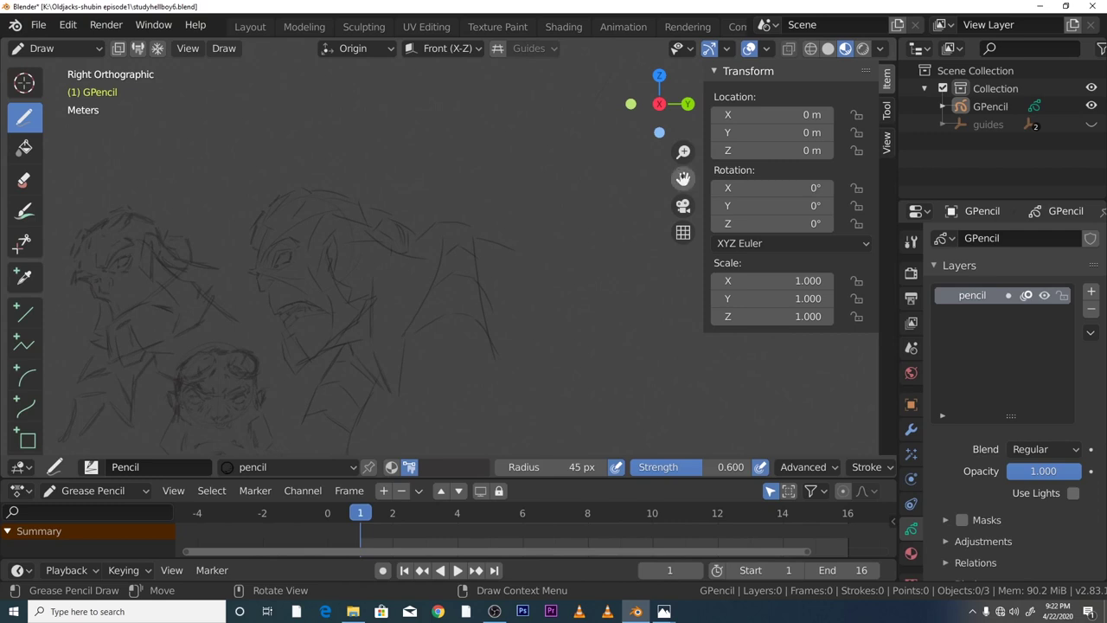
pyautogui.moveTo(683, 153); pyautogui.dragTo(661, 161)
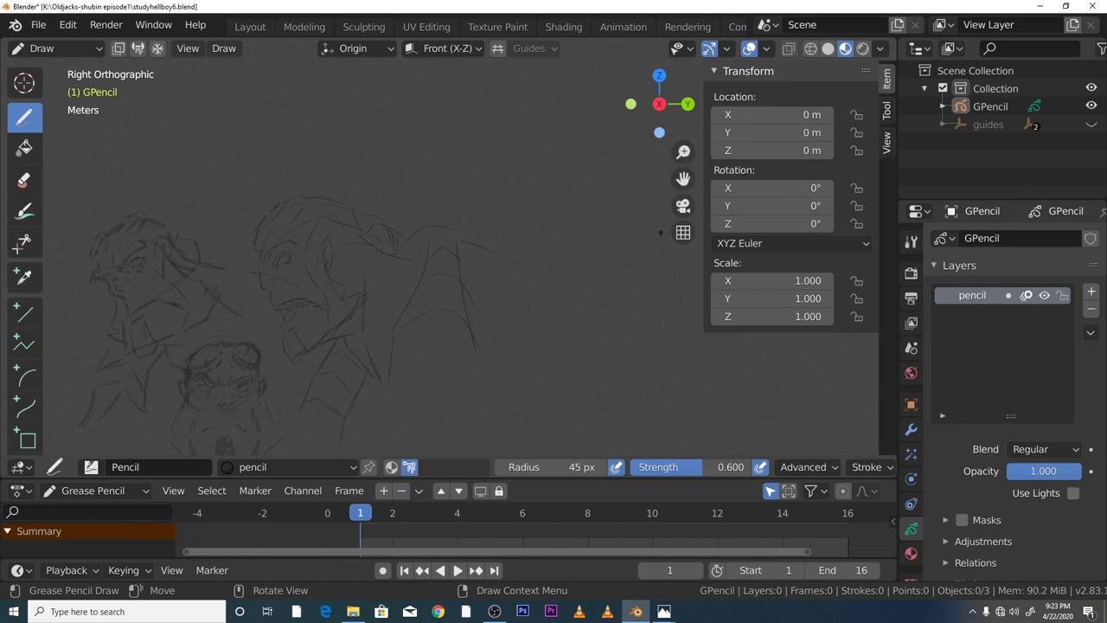
pyautogui.moveTo(682, 151); pyautogui.dragTo(674, 147)
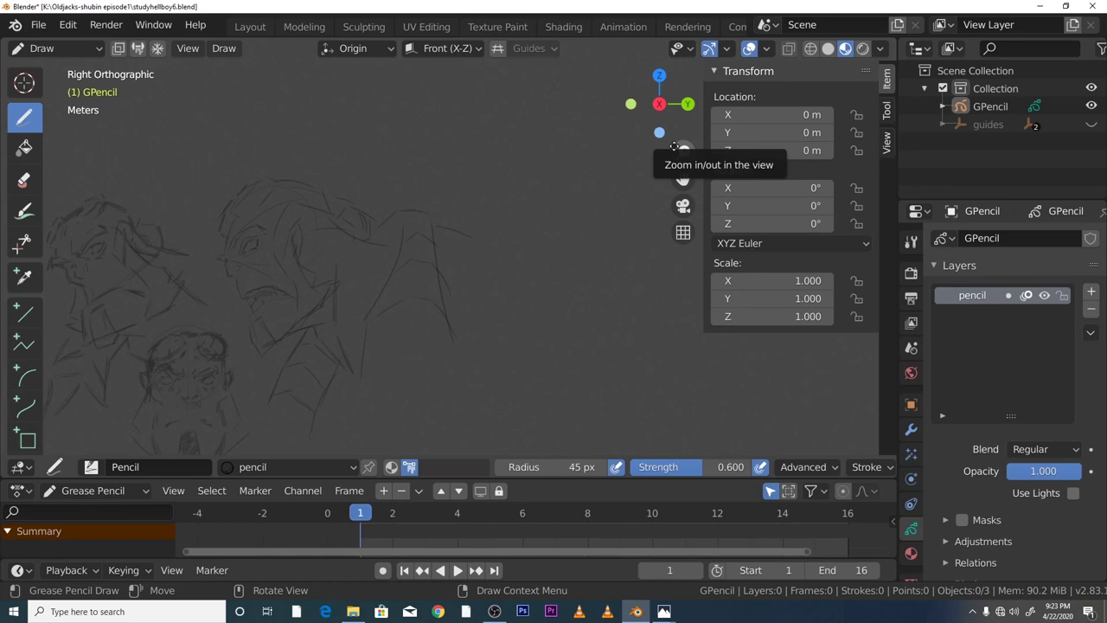
# Zoom in and back out on the head sketches, then pan to the empty canvas beside them
pyautogui.moveTo(675, 147)
pyautogui.mouseDown()
pyautogui.moveTo(707, 163)
pyautogui.moveTo(691, 181)
pyautogui.mouseUp()
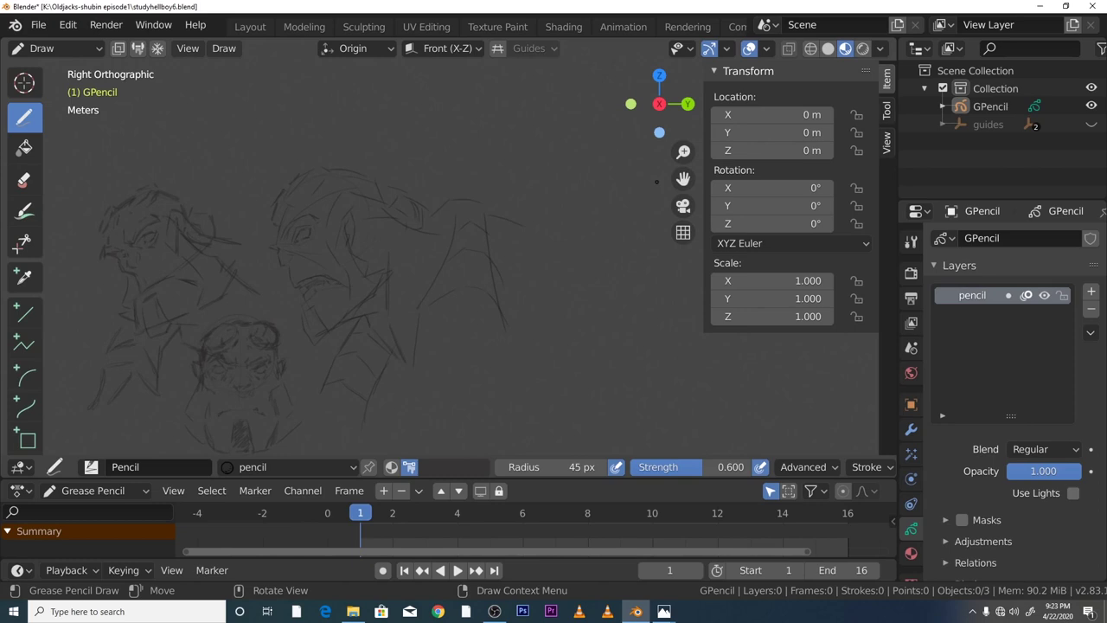
pyautogui.moveTo(683, 152)
pyautogui.mouseDown()
pyautogui.moveTo(659, 193)
pyautogui.moveTo(634, 191)
pyautogui.mouseUp()
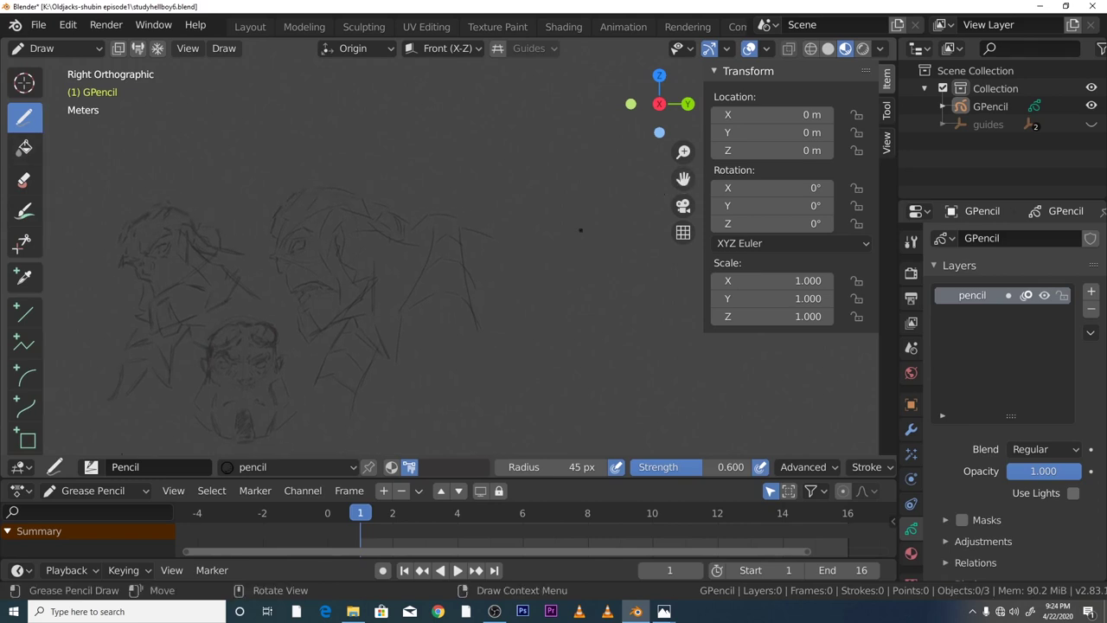
pyautogui.moveTo(683, 178)
pyautogui.mouseDown()
pyautogui.moveTo(648, 178)
pyautogui.moveTo(679, 185)
pyautogui.moveTo(669, 167)
pyautogui.moveTo(715, 203)
pyautogui.mouseUp()
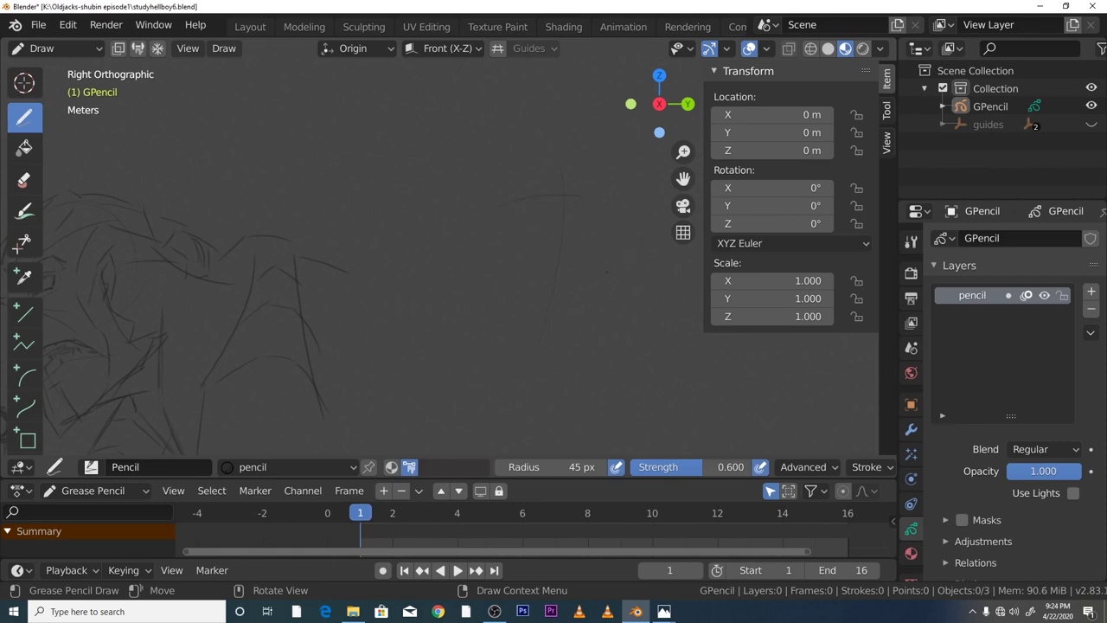
# Bring the OBS window forward, then minimize it to return to Blender
pyautogui.click(494, 611)
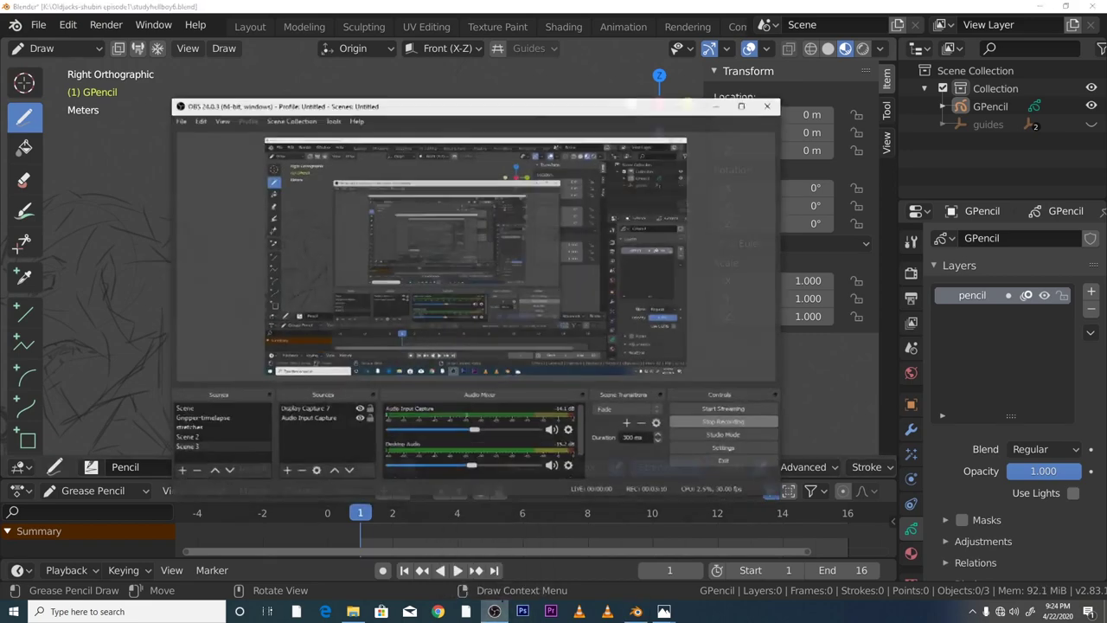
pyautogui.click(494, 610)
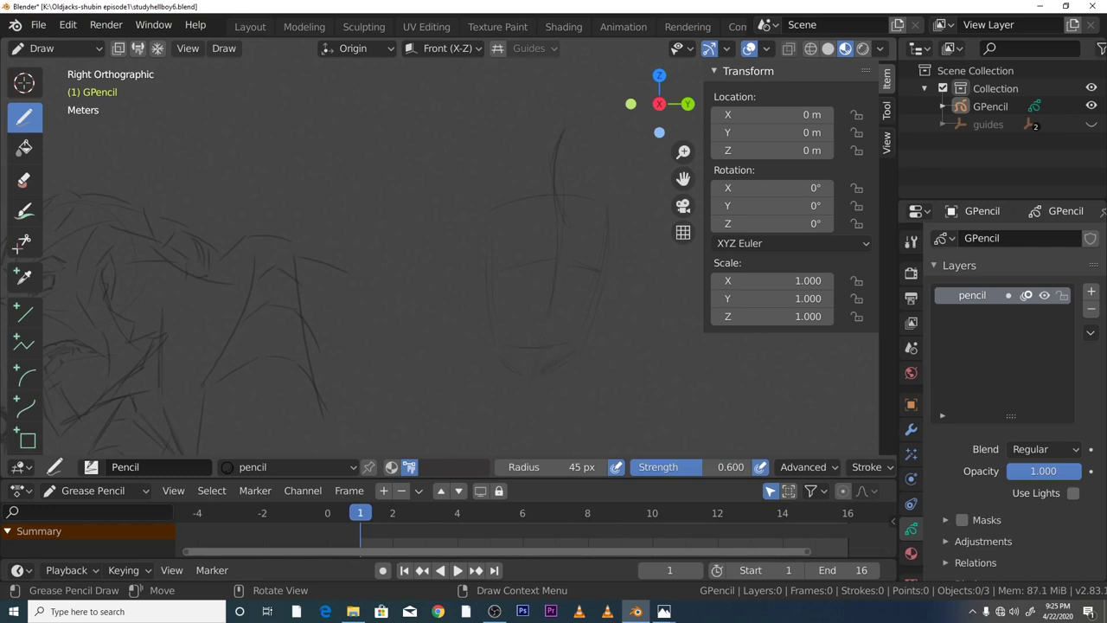
# Shift the view upward and draw a pencil stroke down the new figure's side
pyautogui.keyDown('shift'); pyautogui.moveTo(660, 198); pyautogui.dragTo(575, 110, button='middle'); pyautogui.keyUp('shift')
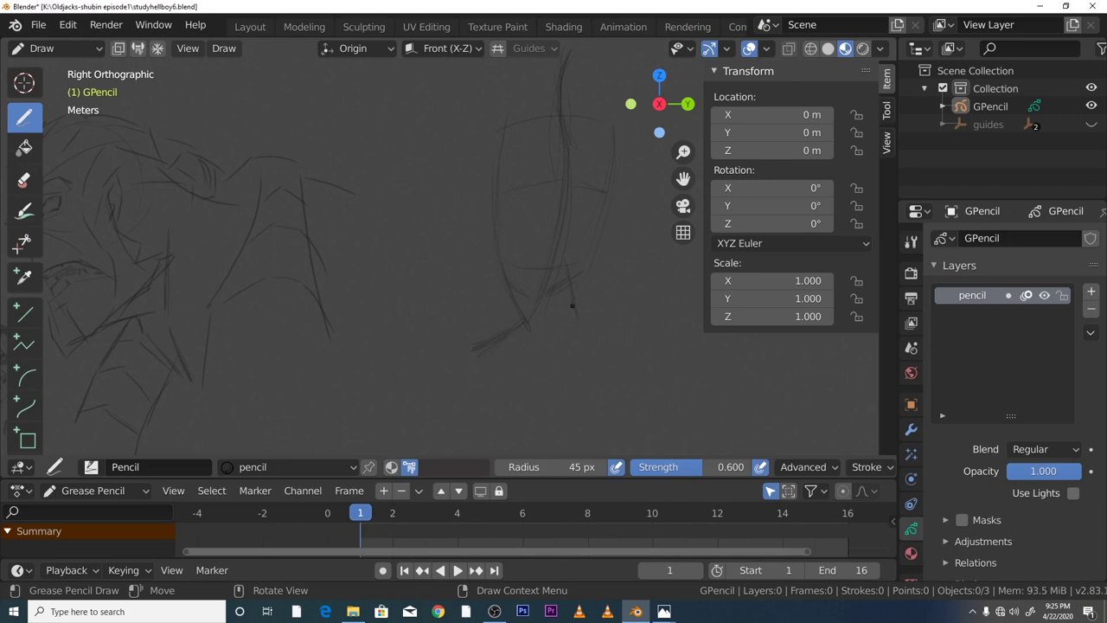
pyautogui.moveTo(572, 316); pyautogui.dragTo(565, 343)
# Center the figure, add a short pencil line at its shoulder, and nudge the view down
pyautogui.moveTo(683, 178); pyautogui.dragTo(601, 200)
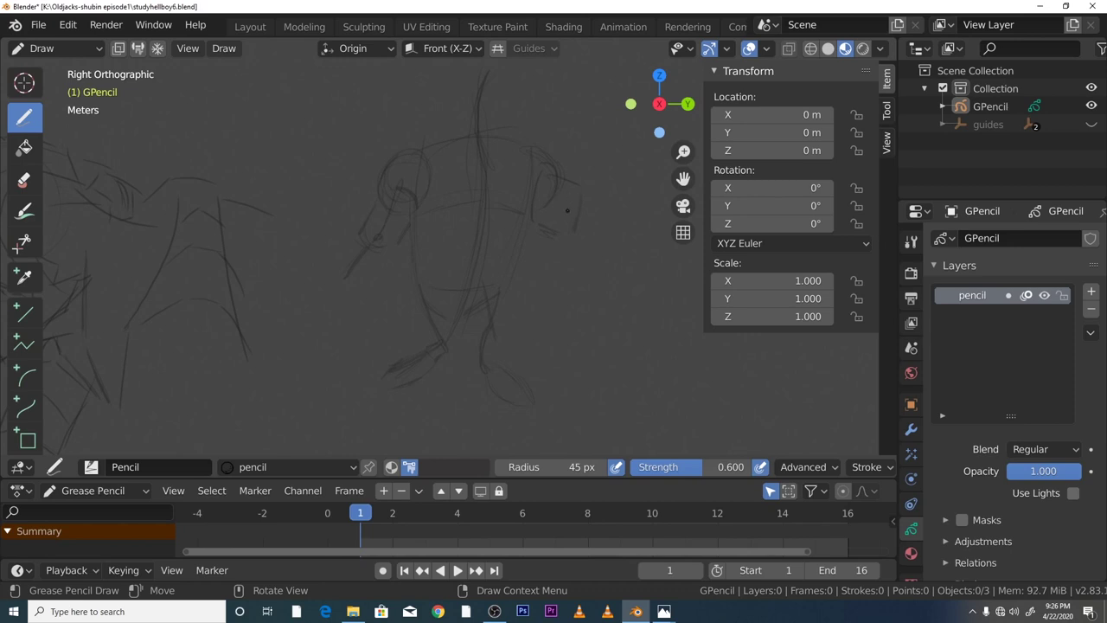
pyautogui.moveTo(567, 209); pyautogui.dragTo(571, 200)
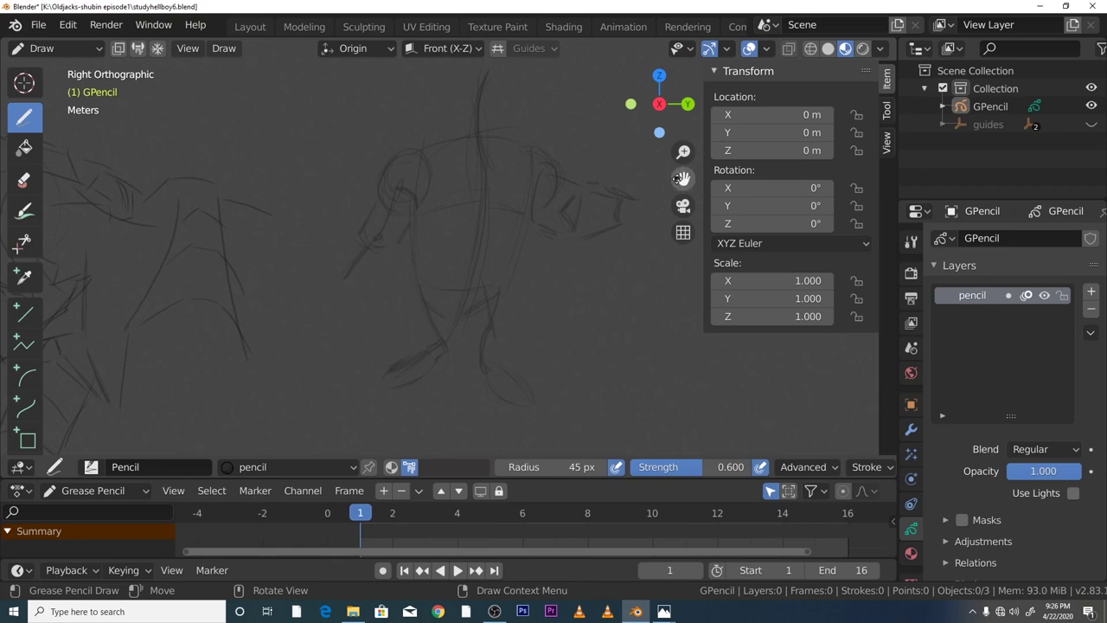
pyautogui.moveTo(683, 178); pyautogui.dragTo(676, 204)
# Toggle Eraser then Draw, and pan the large Hellboy head study into view
pyautogui.click(24, 179)
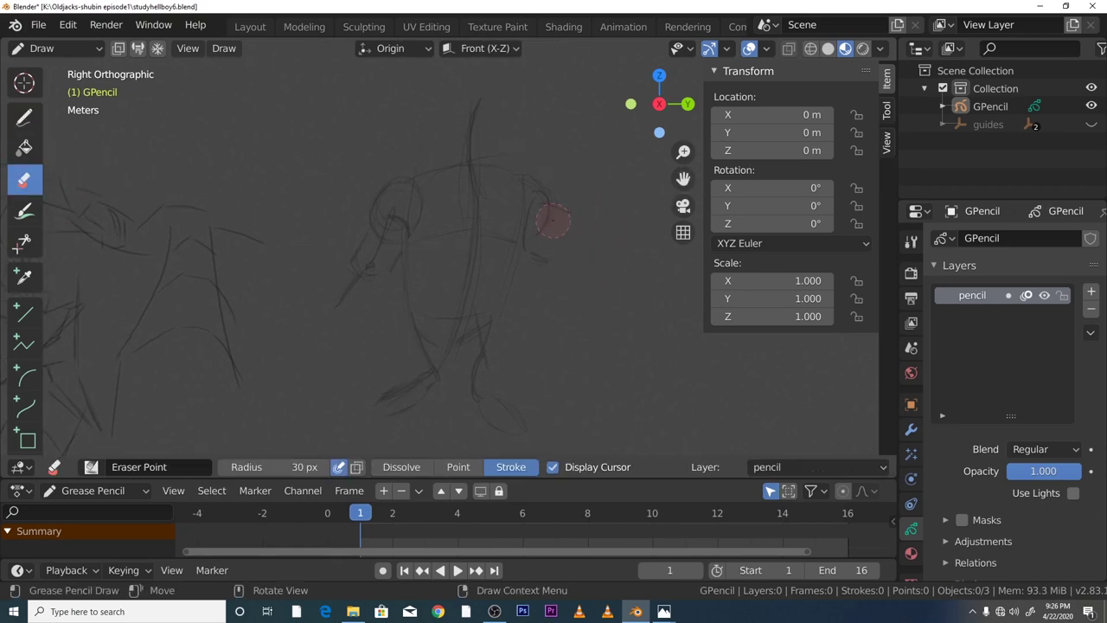
pyautogui.click(23, 116)
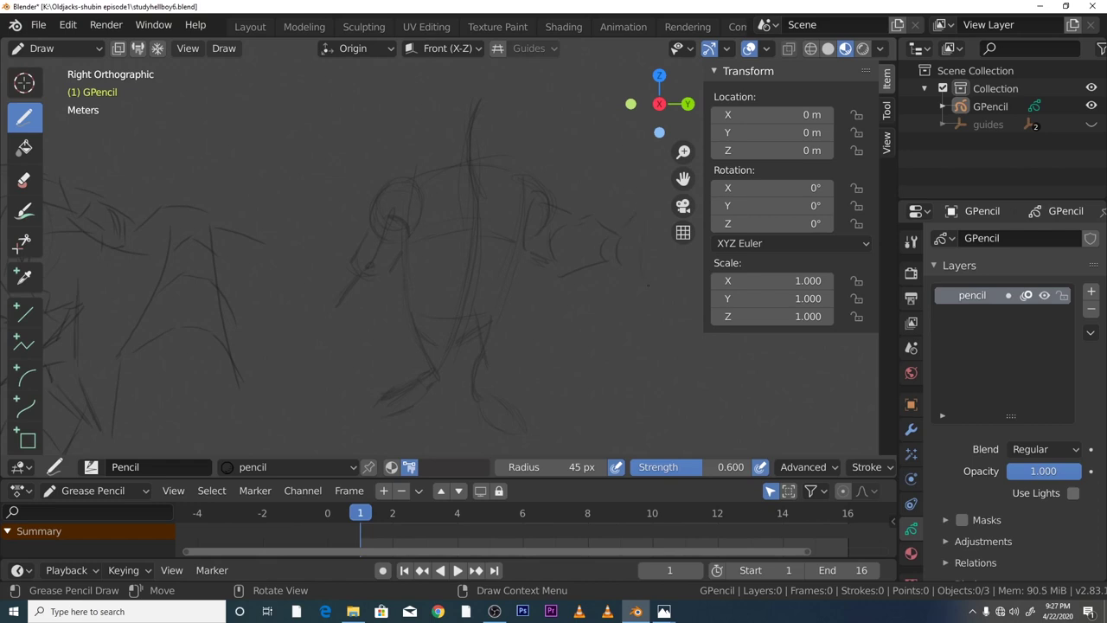
pyautogui.moveTo(684, 178); pyautogui.dragTo(891, 143)
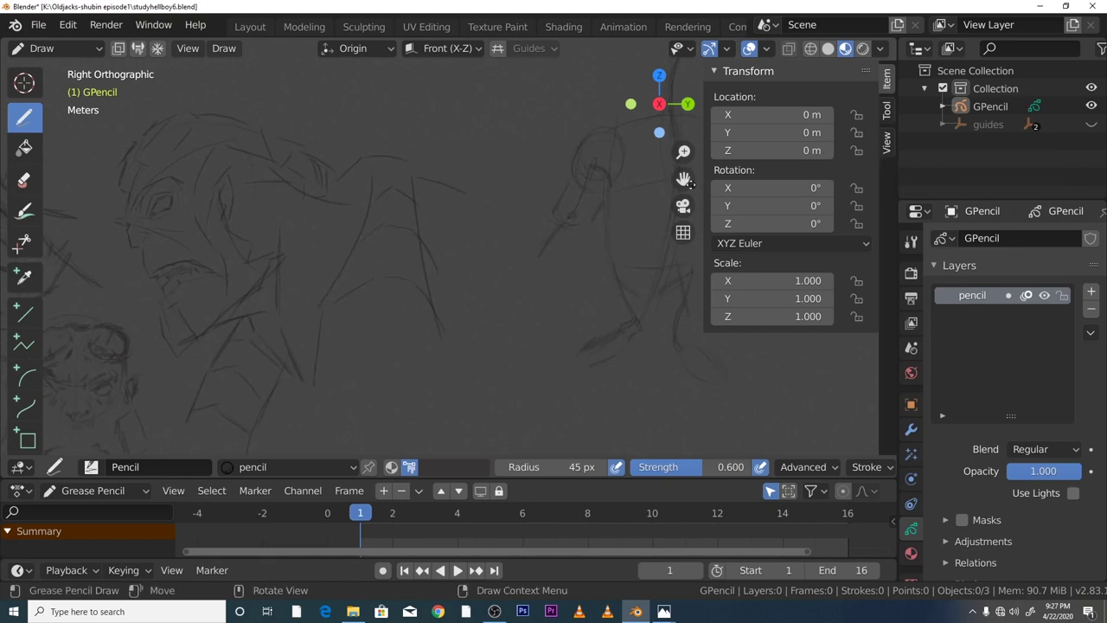
# Zoom in and out on the head studies, then pan onto the small frontal head sketch
pyautogui.moveTo(683, 178); pyautogui.dragTo(799, 186)
pyautogui.moveTo(683, 153); pyautogui.dragTo(683, 130)
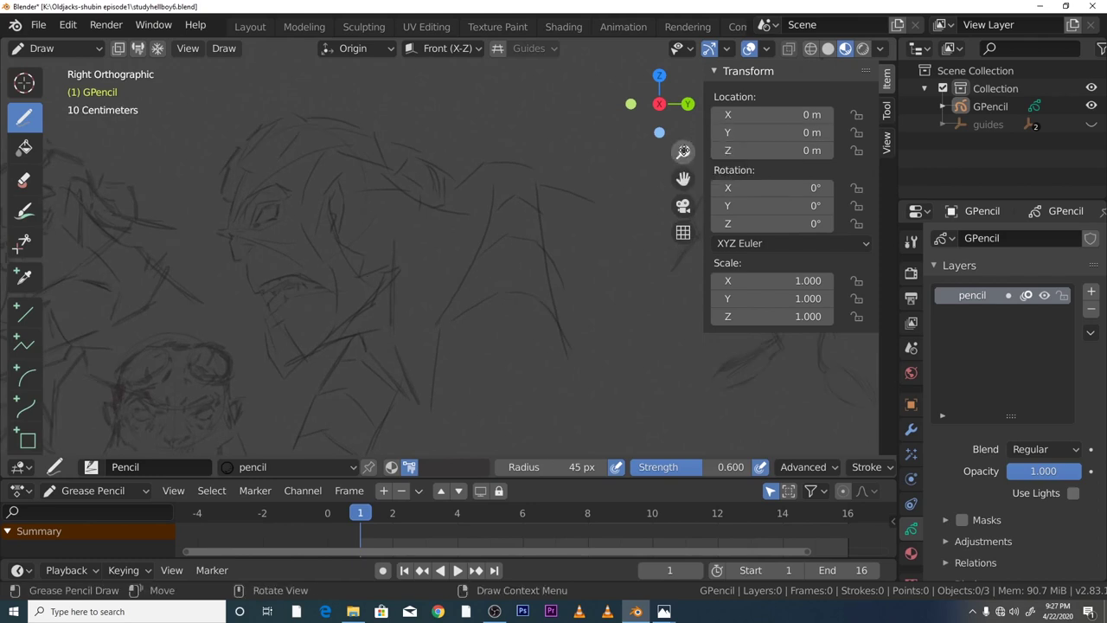
pyautogui.moveTo(683, 150)
pyautogui.mouseDown()
pyautogui.moveTo(672, 187)
pyautogui.moveTo(683, 143)
pyautogui.moveTo(683, 176)
pyautogui.moveTo(710, 160)
pyautogui.moveTo(689, 137)
pyautogui.mouseUp()
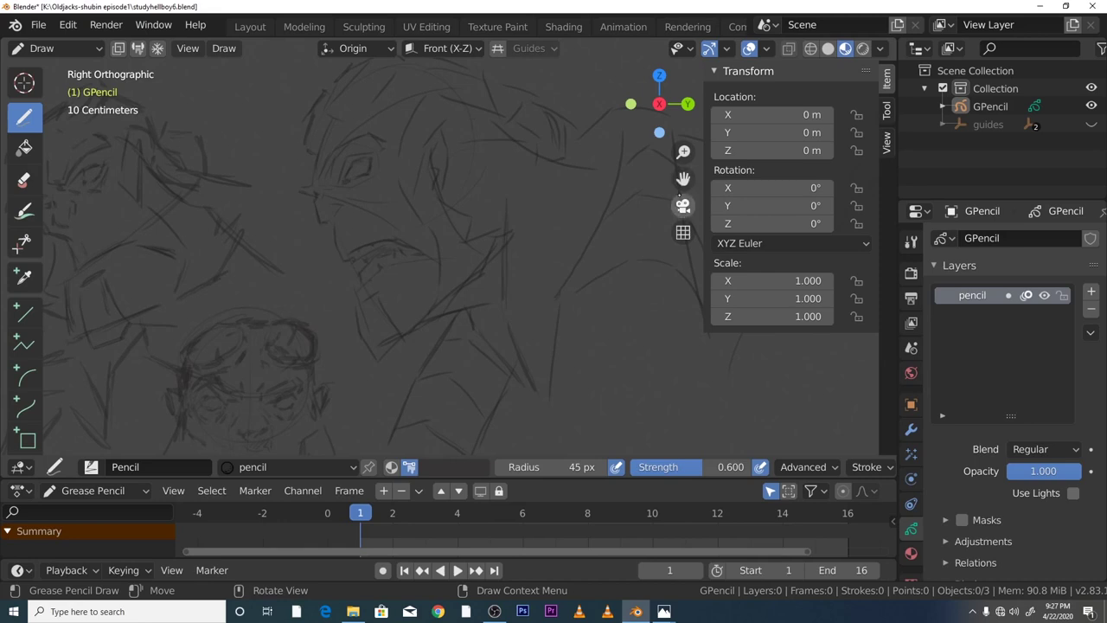
pyautogui.moveTo(683, 177)
pyautogui.mouseDown()
pyautogui.moveTo(752, 102)
pyautogui.moveTo(752, 114)
pyautogui.mouseUp()
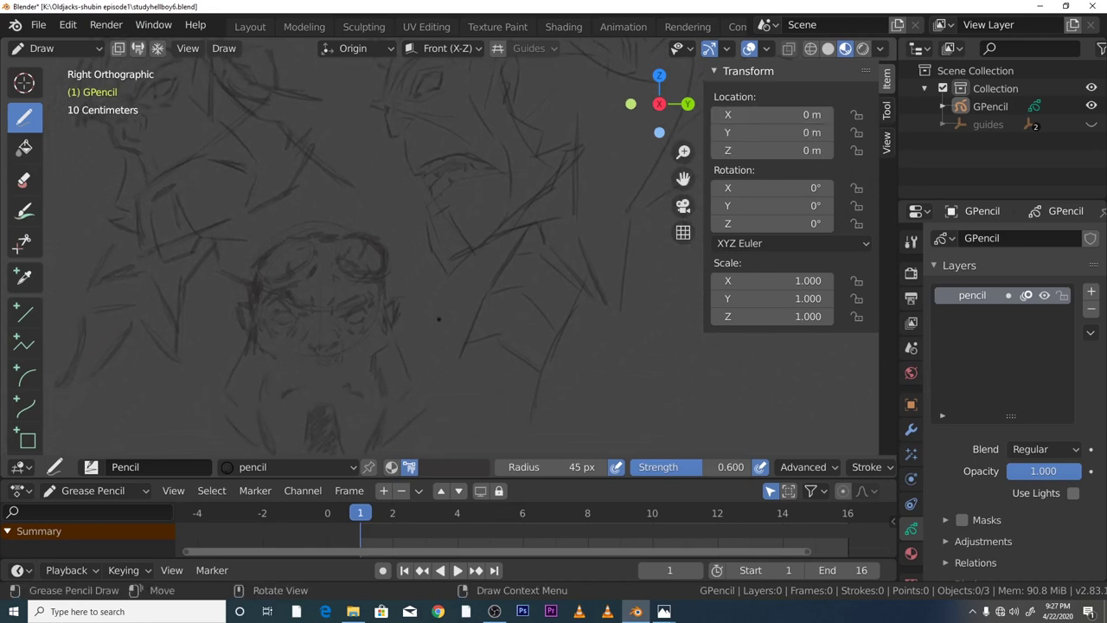
# Zoom out, reframe on the gesture figure's upper body, and select the Eraser at 30 px radius
pyautogui.moveTo(682, 179); pyautogui.dragTo(473, 267)
pyautogui.scroll(-1, 679, 179)
pyautogui.scroll(-1, 670, 183)
pyautogui.moveTo(682, 179); pyautogui.dragTo(592, 201)
pyautogui.moveTo(683, 152)
pyautogui.mouseDown()
pyautogui.moveTo(682, 164)
pyautogui.moveTo(670, 156)
pyautogui.moveTo(679, 179)
pyautogui.moveTo(640, 181)
pyautogui.mouseUp()
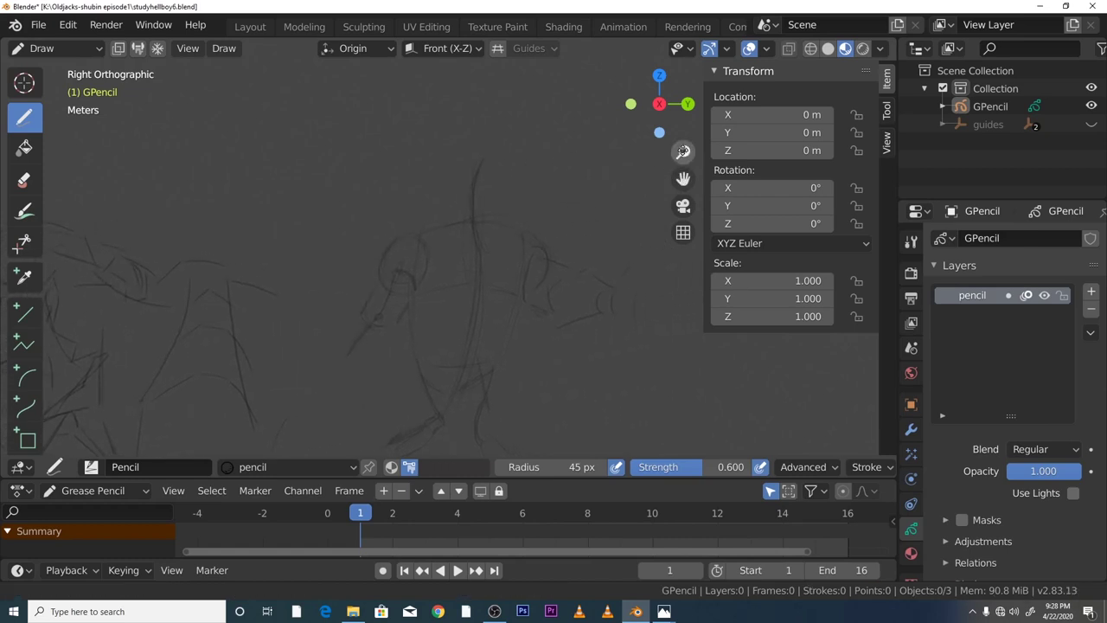
pyautogui.moveTo(684, 152); pyautogui.dragTo(683, 166)
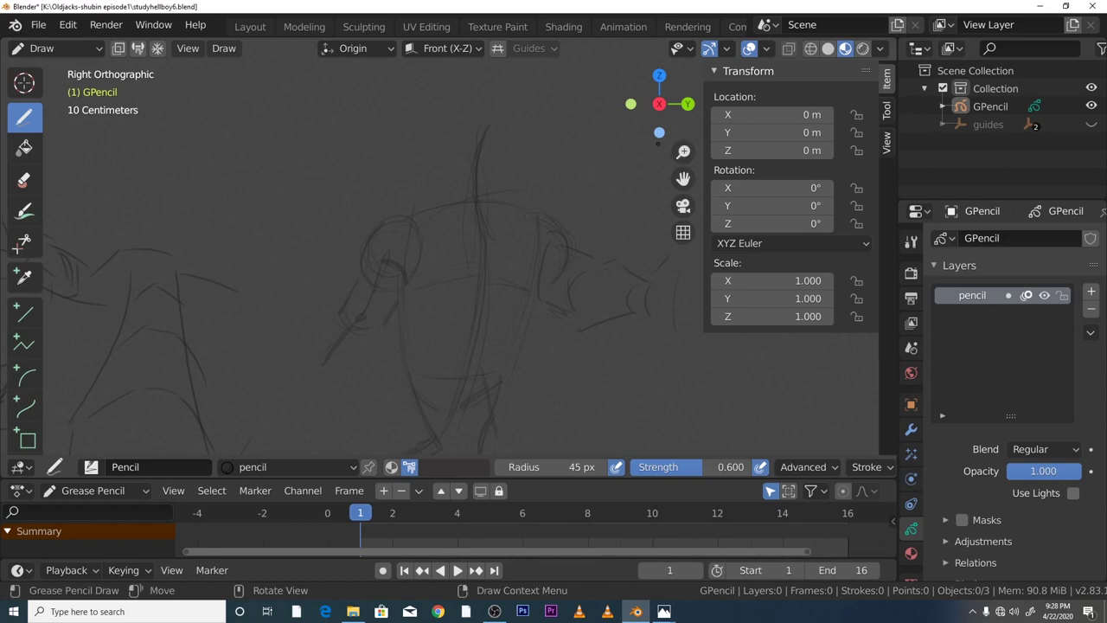
pyautogui.click(24, 179)
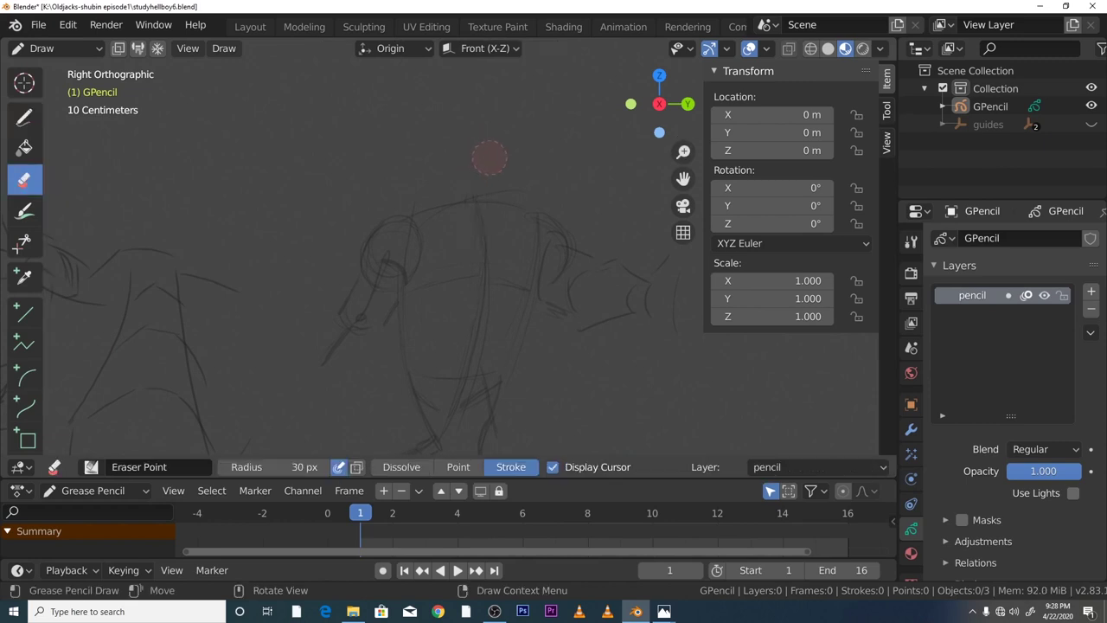
# Zoom in on the upper body and sketch a head-outline stroke with the Pencil at 45 px, 0.600 strength
pyautogui.moveTo(683, 153); pyautogui.dragTo(682, 160)
pyautogui.click(23, 115)
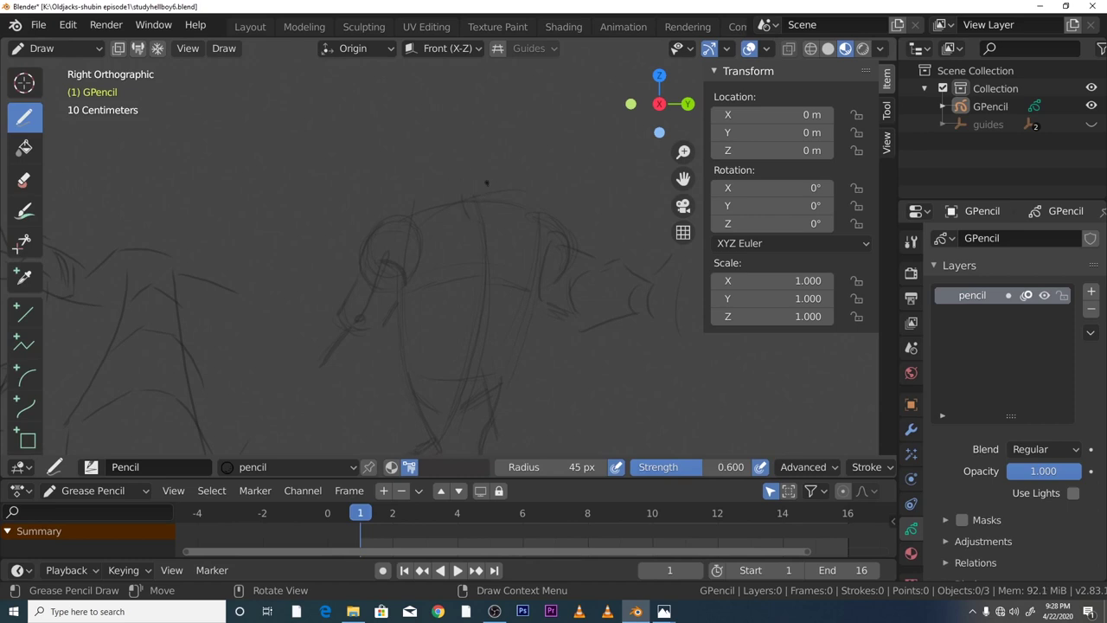
pyautogui.moveTo(505, 197); pyautogui.dragTo(488, 217)
# Zoom out and erase the faint stroke below the torso and the stray chest stroke, returning to Draw
pyautogui.scroll(-3, 699, 160)
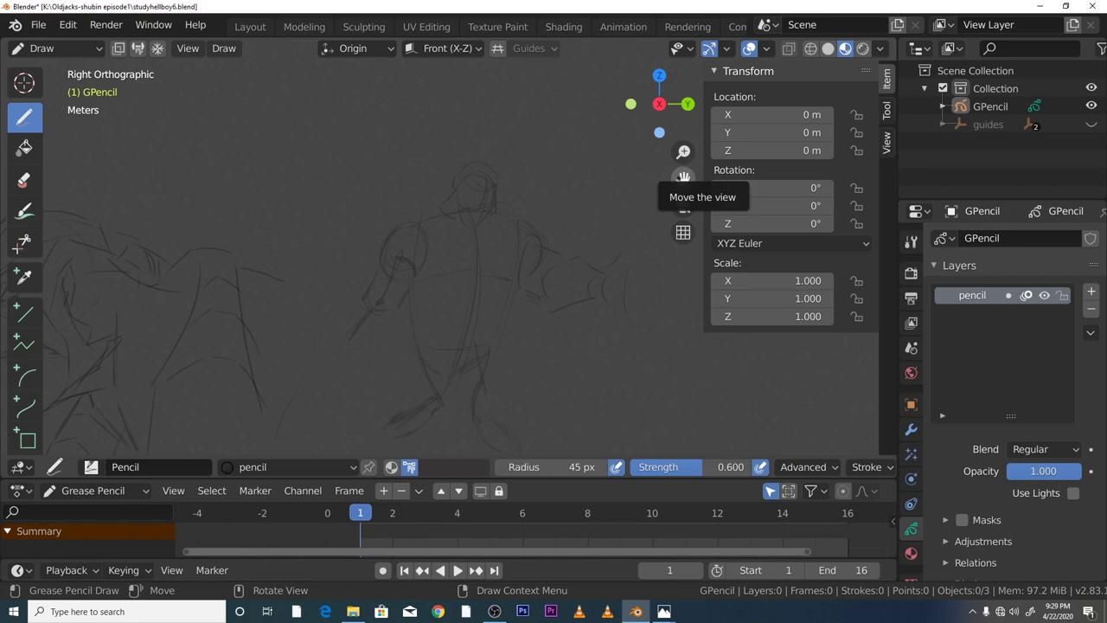
pyautogui.click(24, 179)
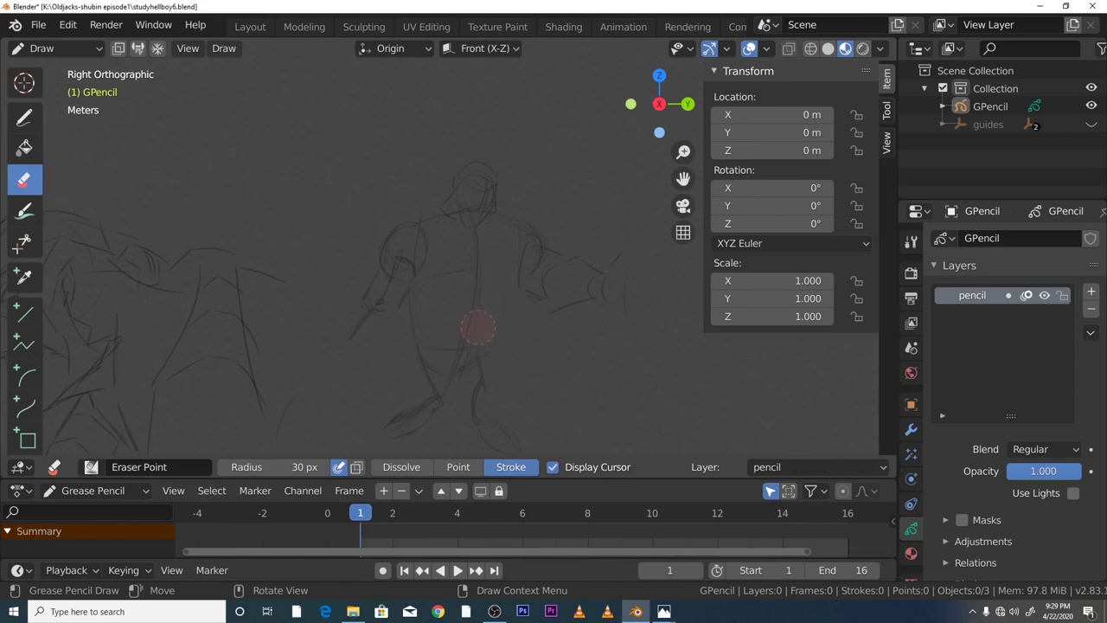
pyautogui.moveTo(463, 273); pyautogui.dragTo(415, 321)
pyautogui.click(24, 117)
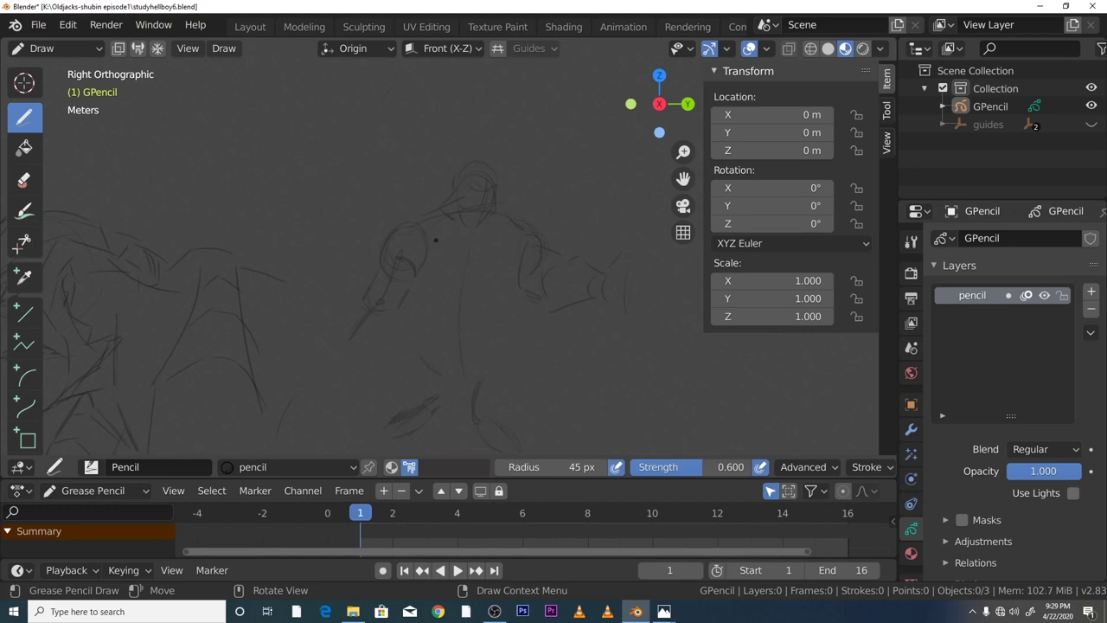
pyautogui.click(23, 179)
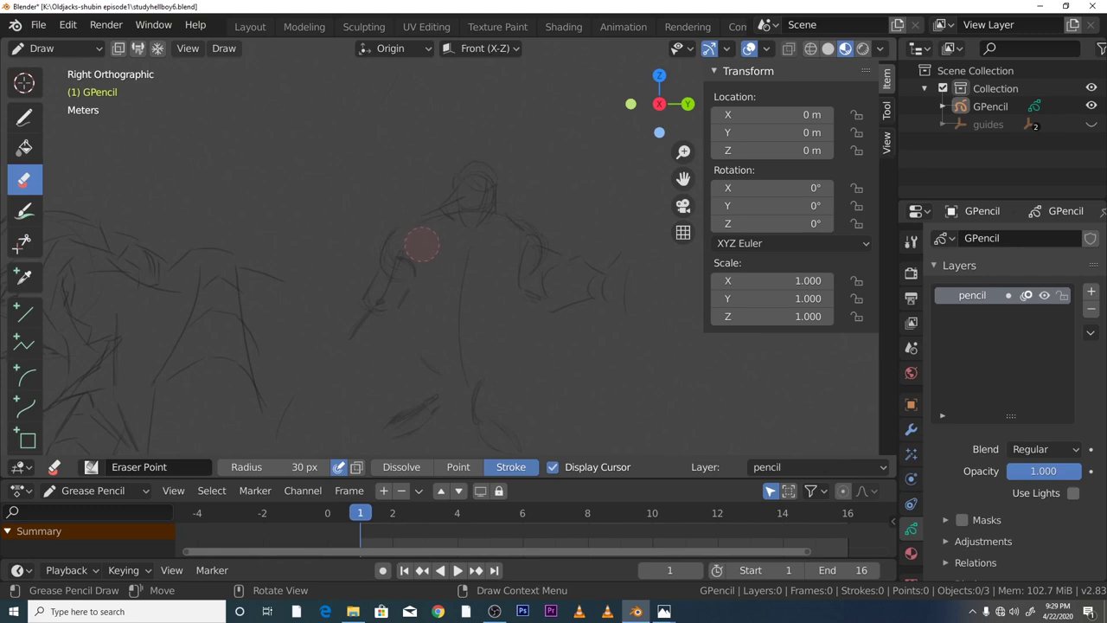
pyautogui.moveTo(410, 271); pyautogui.dragTo(391, 264)
pyautogui.press('d')
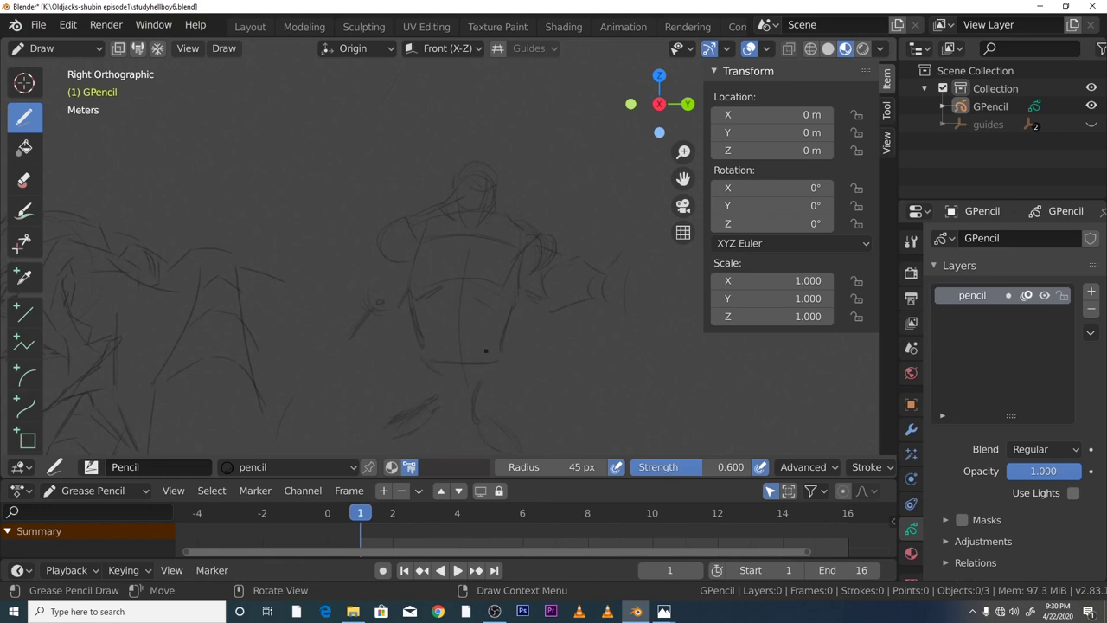
# Zoom in on the lower torso and wipe away the rough waist strokes with the eraser
pyautogui.scroll(3, 683, 152)
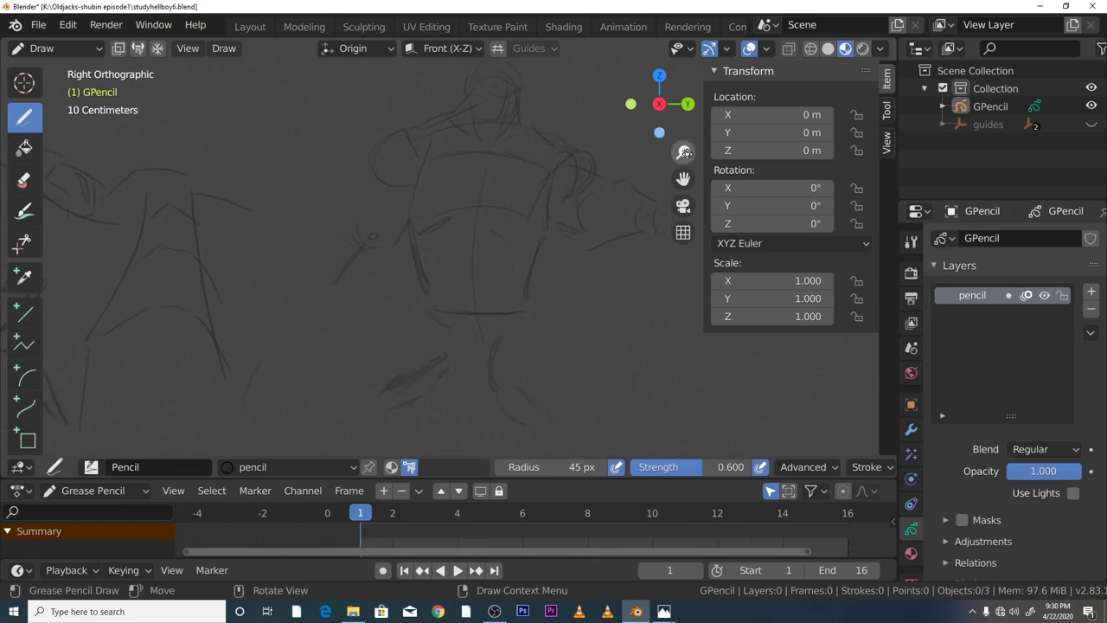
pyautogui.moveTo(683, 152); pyautogui.dragTo(637, 179)
pyautogui.press('e')
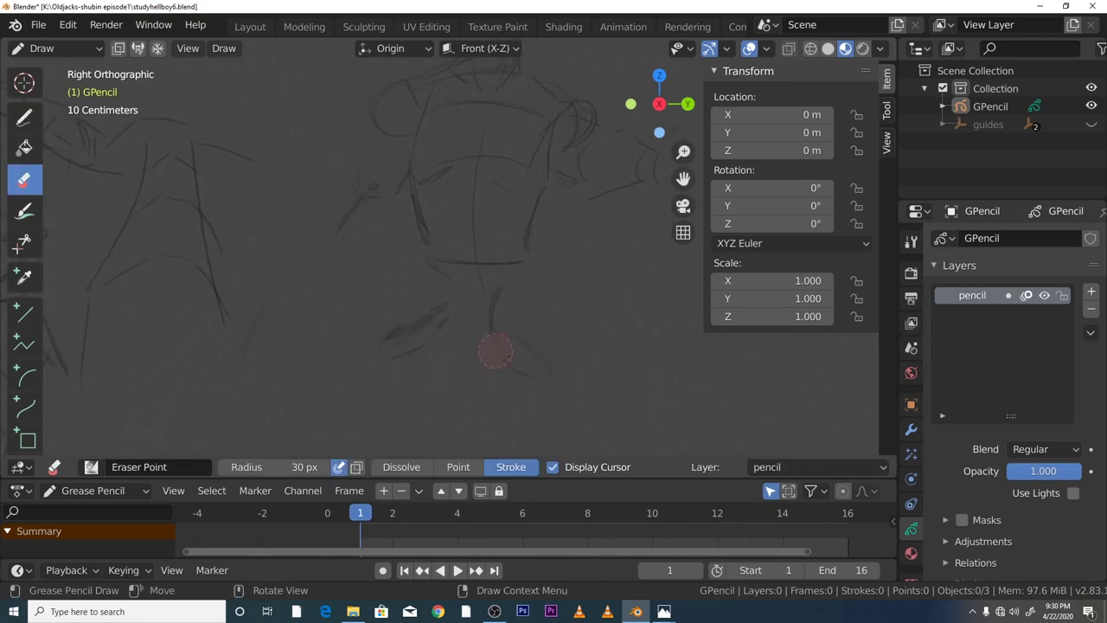
pyautogui.moveTo(494, 351)
pyautogui.mouseDown()
pyautogui.moveTo(451, 340)
pyautogui.moveTo(424, 317)
pyautogui.moveTo(417, 367)
pyautogui.moveTo(438, 171)
pyautogui.moveTo(506, 186)
pyautogui.moveTo(537, 127)
pyautogui.moveTo(506, 110)
pyautogui.mouseUp()
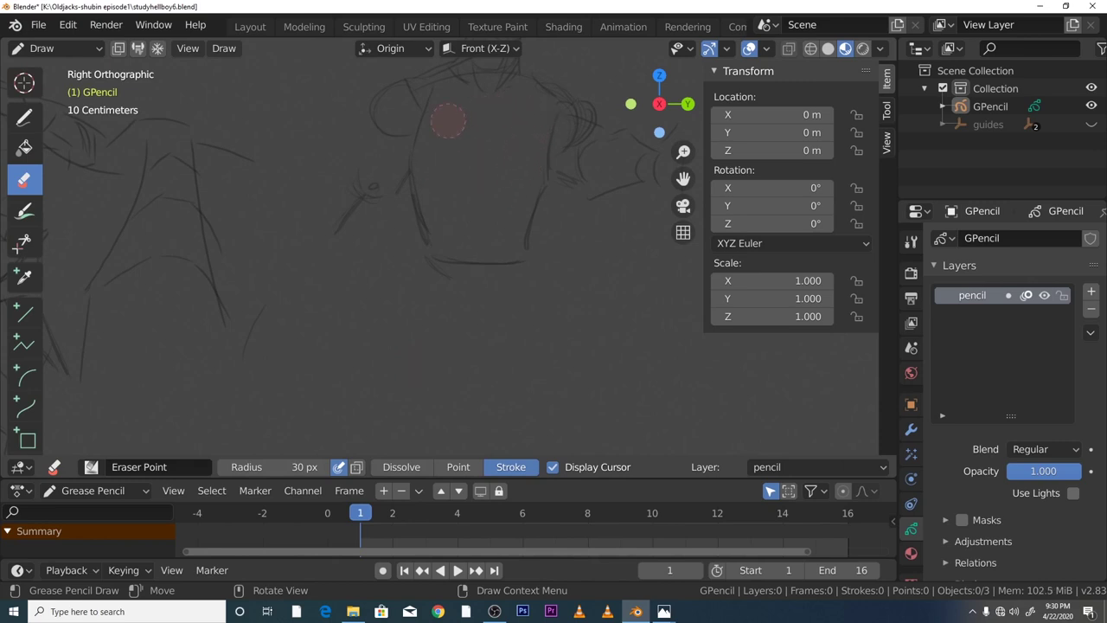
pyautogui.press('d')
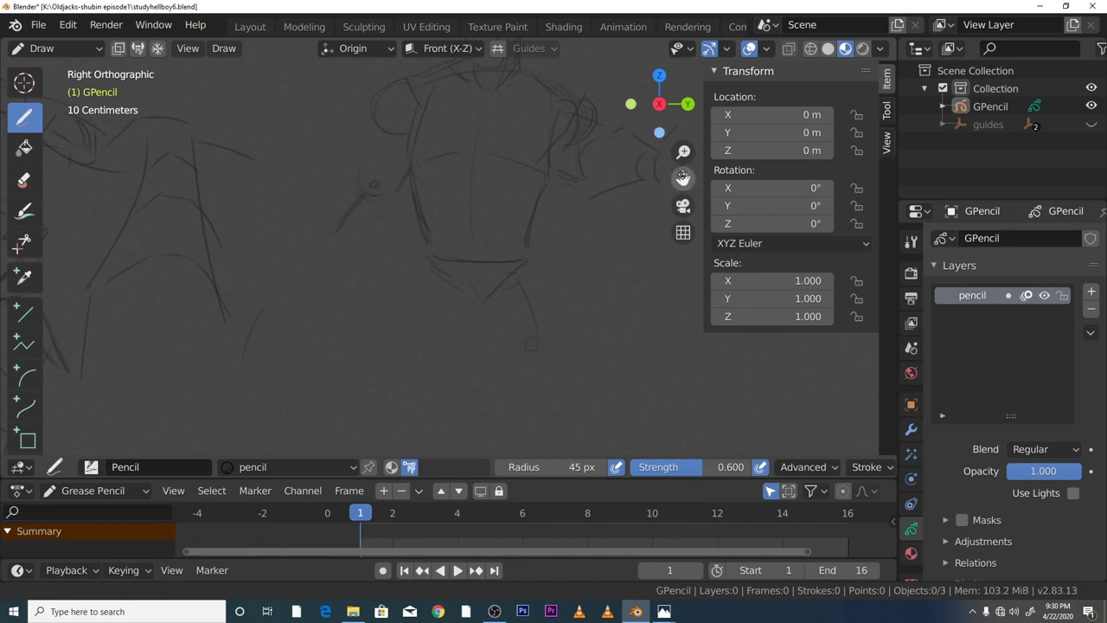
# Pan below the hips and draw both leg lines down toward the feet
pyautogui.moveTo(684, 178); pyautogui.dragTo(678, 143)
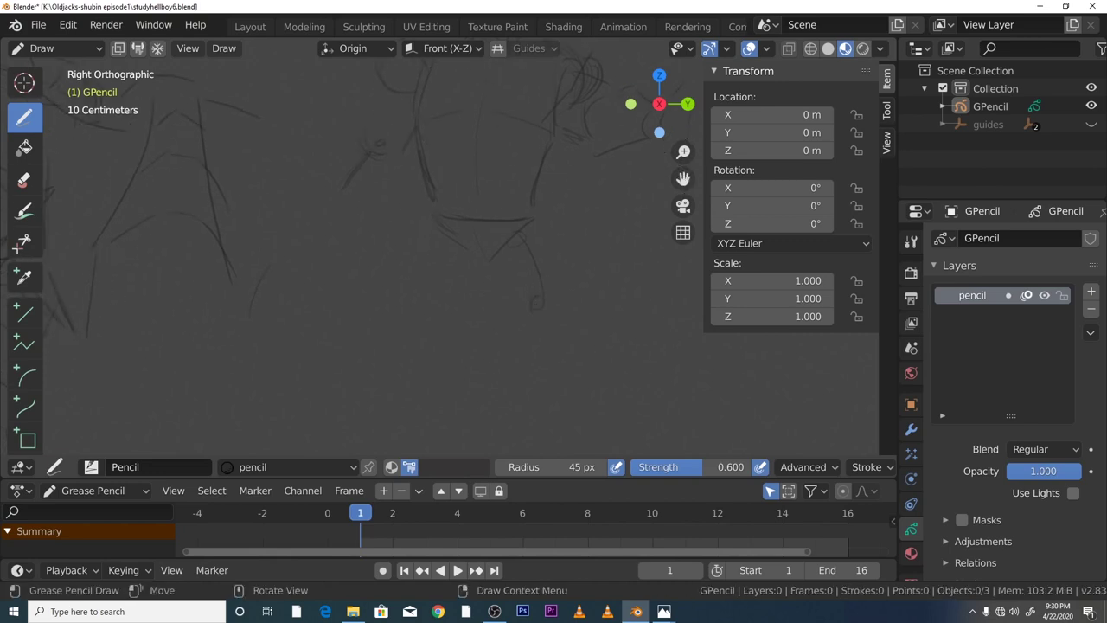
pyautogui.moveTo(534, 300); pyautogui.dragTo(517, 344)
pyautogui.moveTo(519, 350); pyautogui.dragTo(537, 365)
pyautogui.moveTo(683, 178)
pyautogui.mouseDown()
pyautogui.moveTo(687, 192)
pyautogui.moveTo(683, 166)
pyautogui.mouseUp()
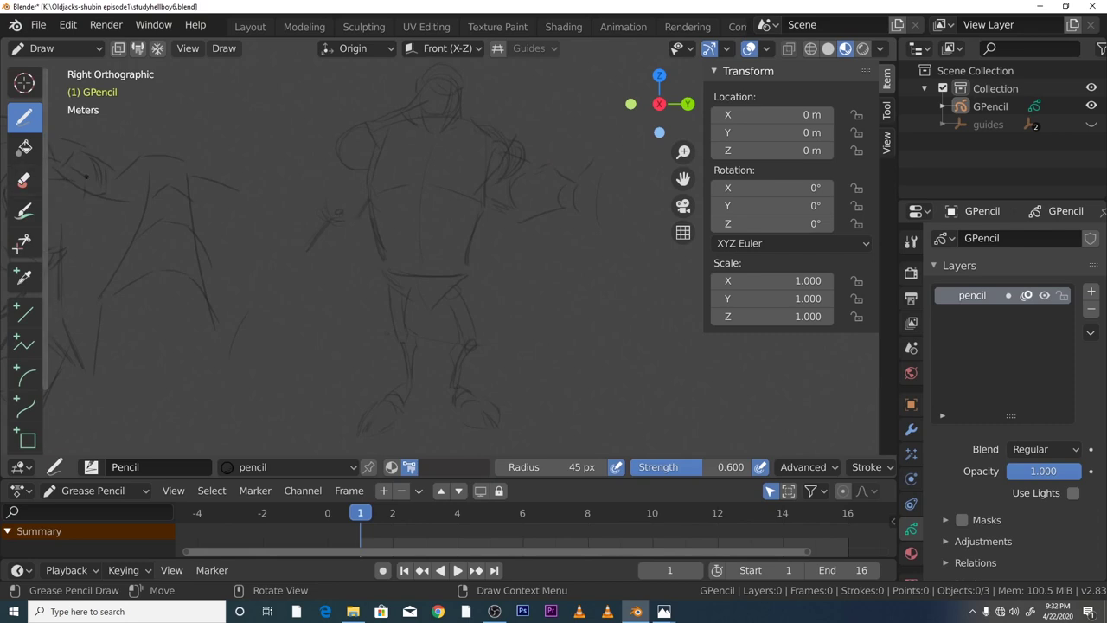
# Zoom in on the figure with the eraser to rework the left arm, then return to Draw
pyautogui.press('e')
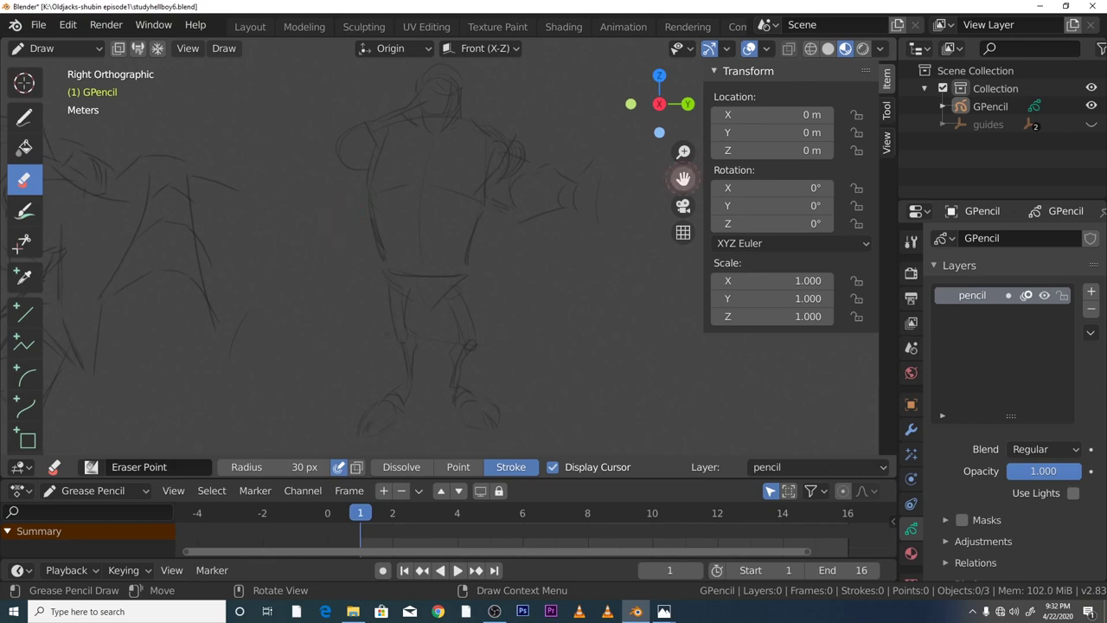
pyautogui.moveTo(683, 178); pyautogui.dragTo(696, 188)
pyautogui.moveTo(683, 151); pyautogui.dragTo(683, 143)
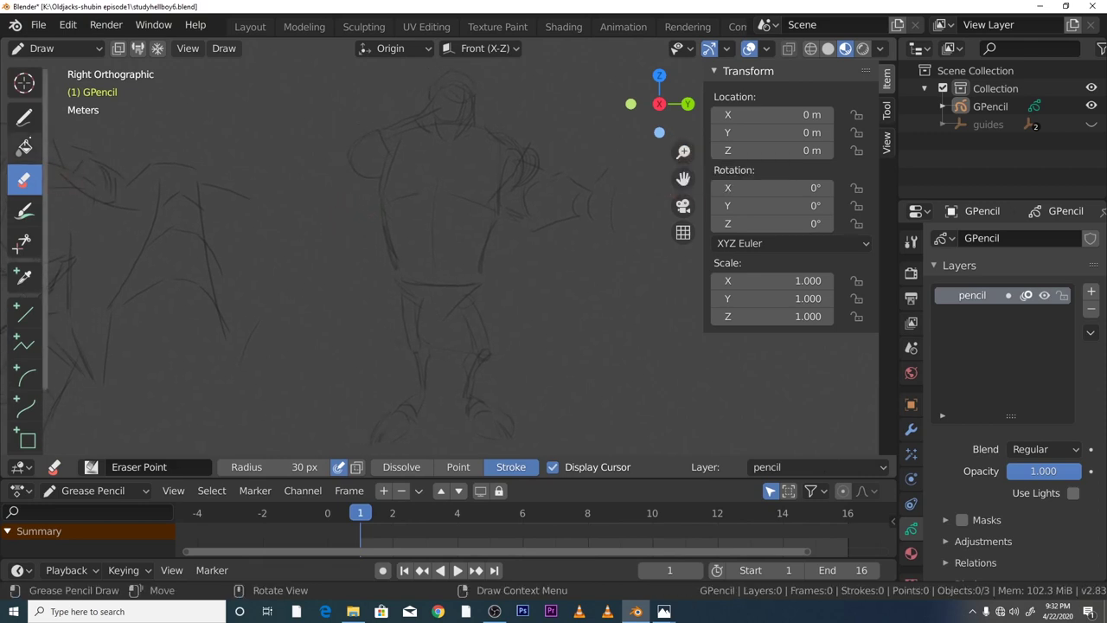
pyautogui.click(24, 116)
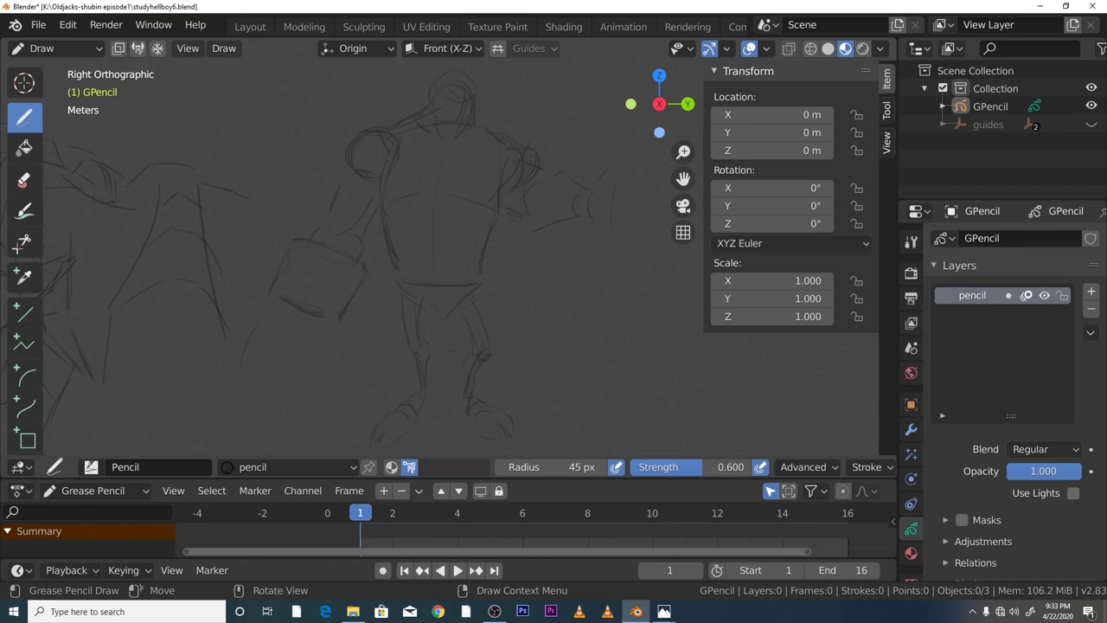
# Check the brush settings, reframe the sketch, and switch to the eraser at 30 px radius
pyautogui.rightClick(278, 281)
pyautogui.press('Escape')
pyautogui.moveTo(683, 151); pyautogui.dragTo(668, 148)
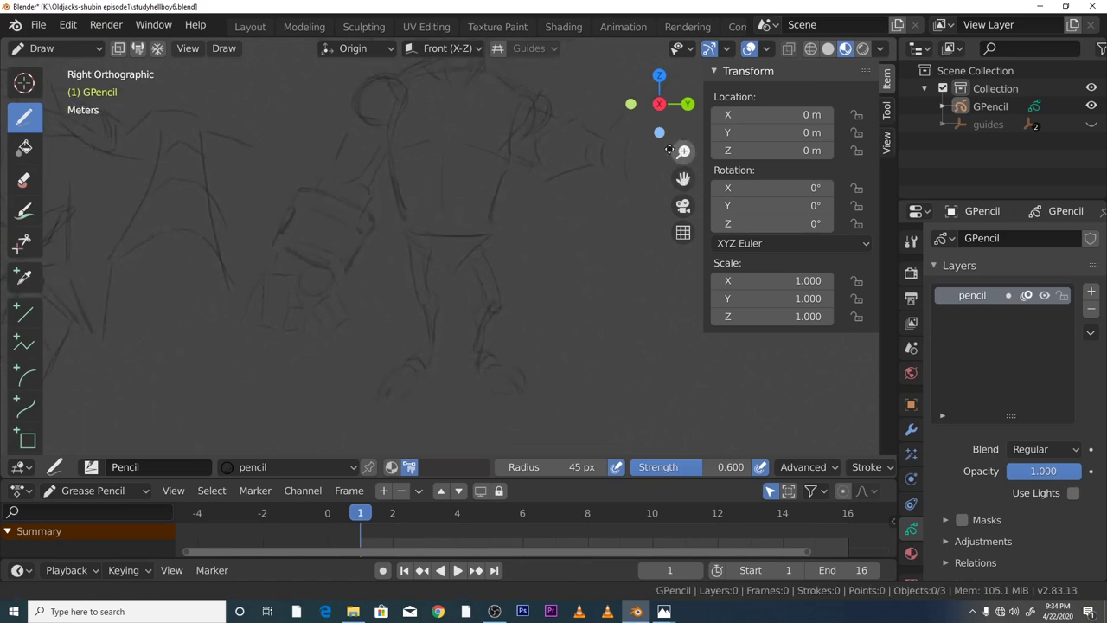
pyautogui.press('e')
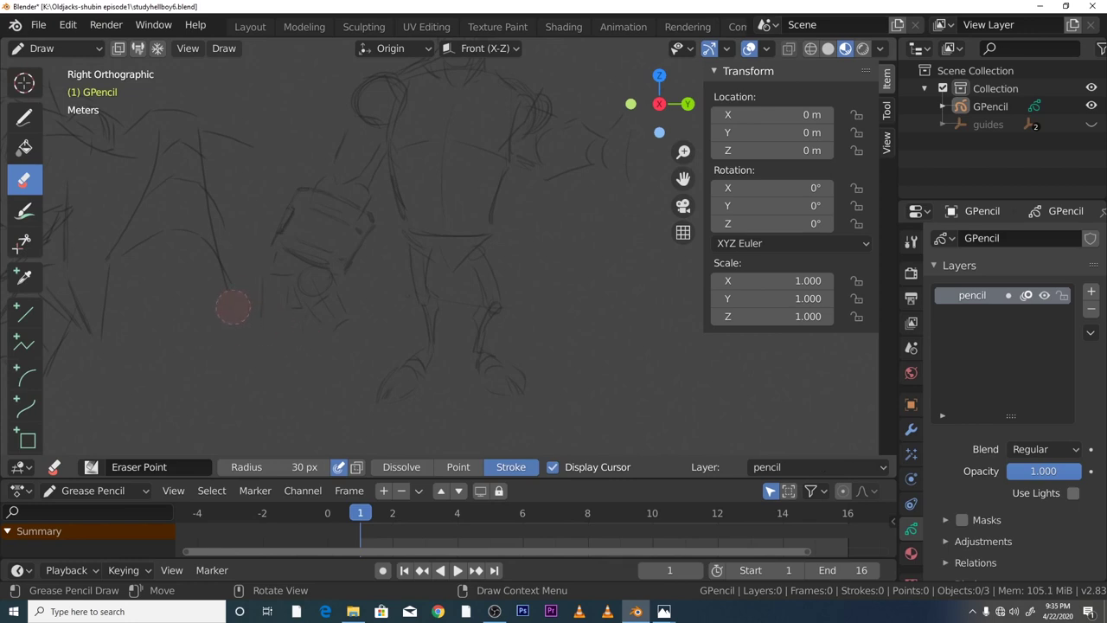
# Touch up the sketch with the Draw tool, then switch the pencil object to Edit Mode
pyautogui.click(23, 117)
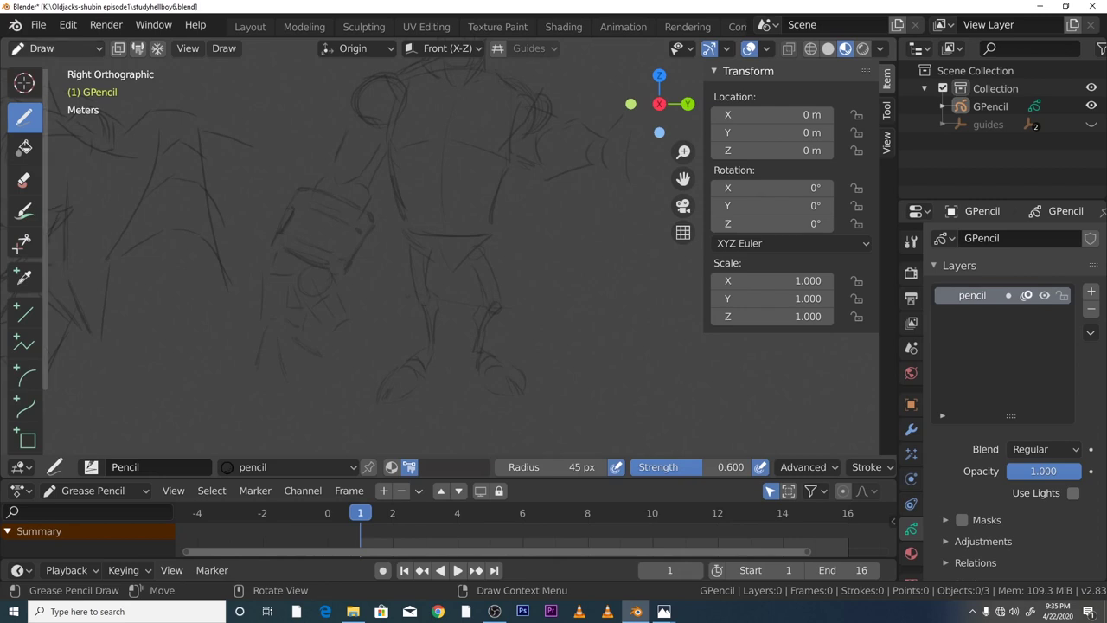
pyautogui.click(51, 47)
# Box-select the arm, gun and shoulder strokes
pyautogui.click(55, 86)
pyautogui.click(340, 323)
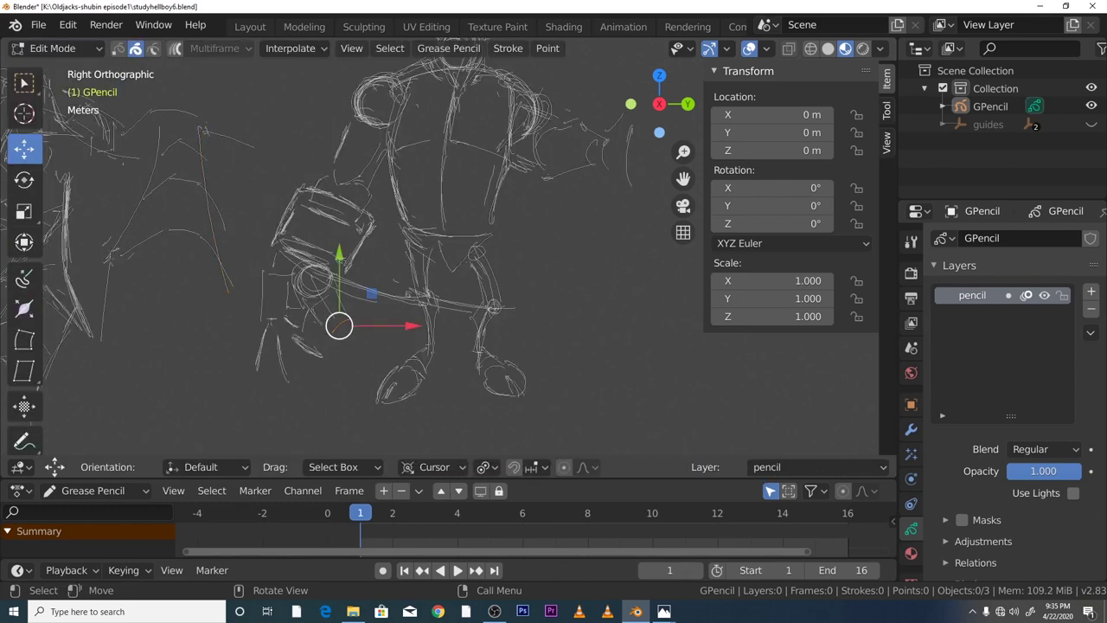
pyautogui.click(24, 82)
pyautogui.moveTo(264, 168)
pyautogui.mouseDown()
pyautogui.moveTo(363, 358)
pyautogui.moveTo(372, 352)
pyautogui.mouseUp()
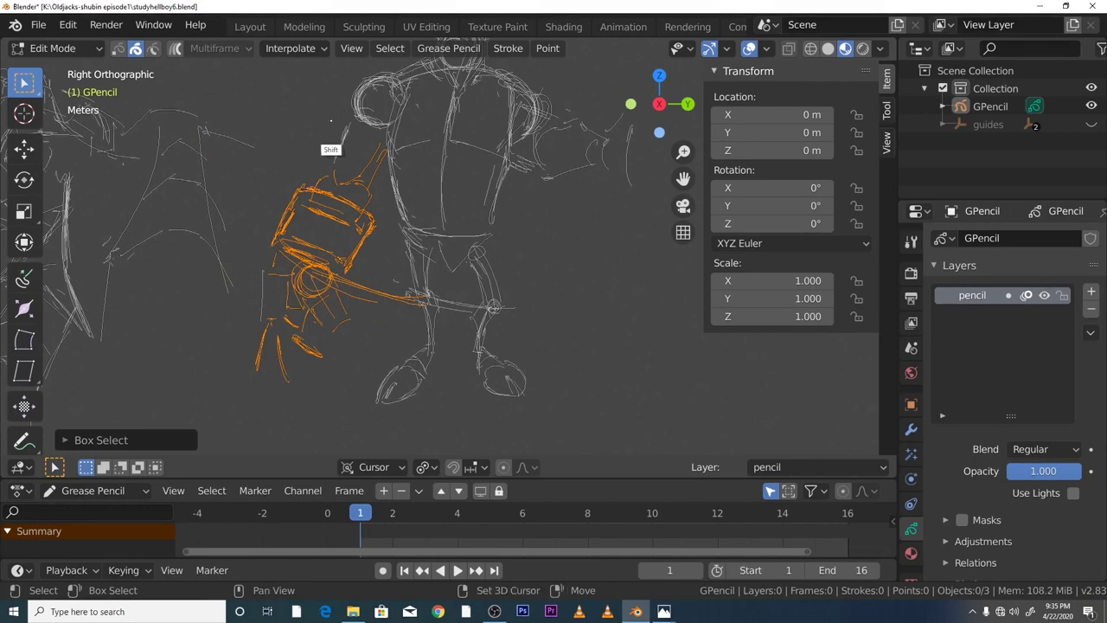
pyautogui.moveTo(327, 115)
pyautogui.keyDown('shift'); pyautogui.mouseDown()
pyautogui.moveTo(381, 133)
pyautogui.moveTo(377, 141)
pyautogui.mouseUp(); pyautogui.keyUp('shift')
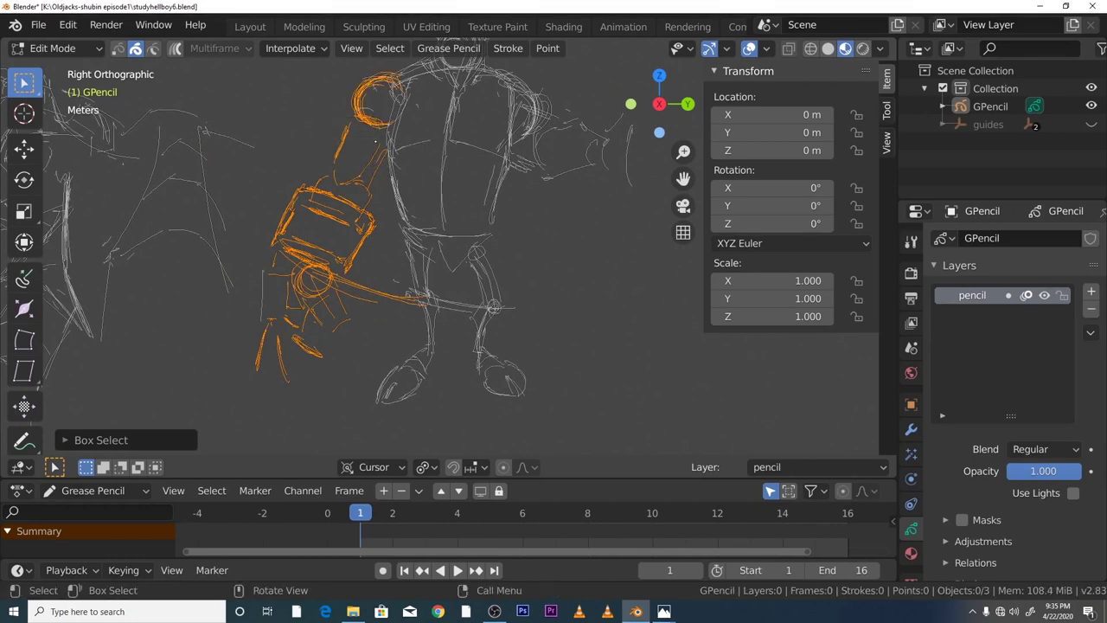
# Set the pivot to Individual Origins and scale the selected arm strokes to about 0.86
pyautogui.press('s')
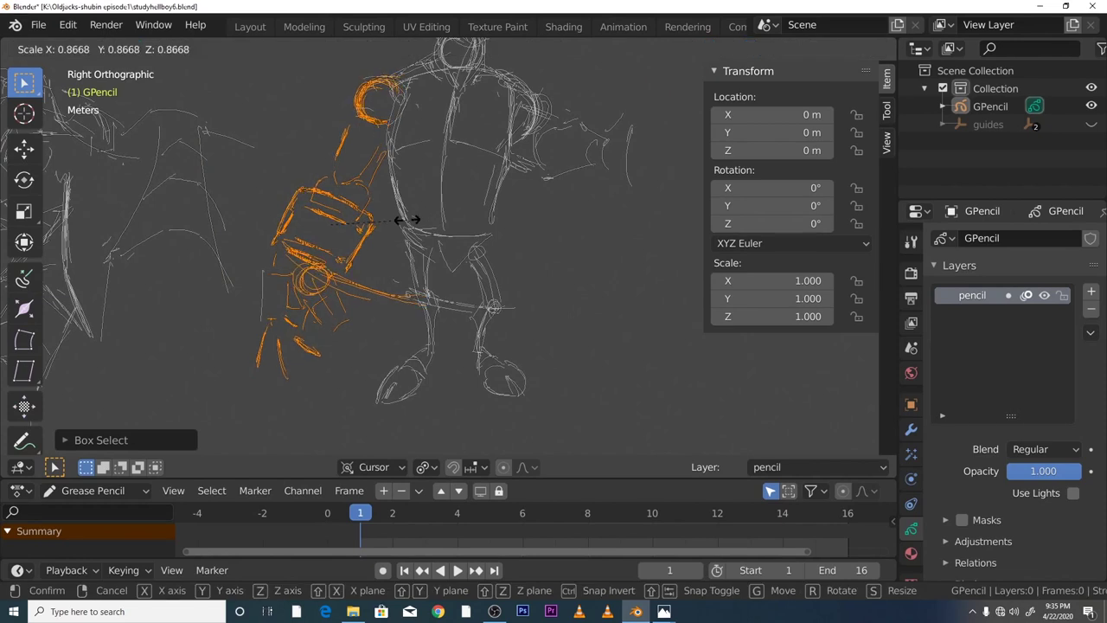
pyautogui.click(409, 223)
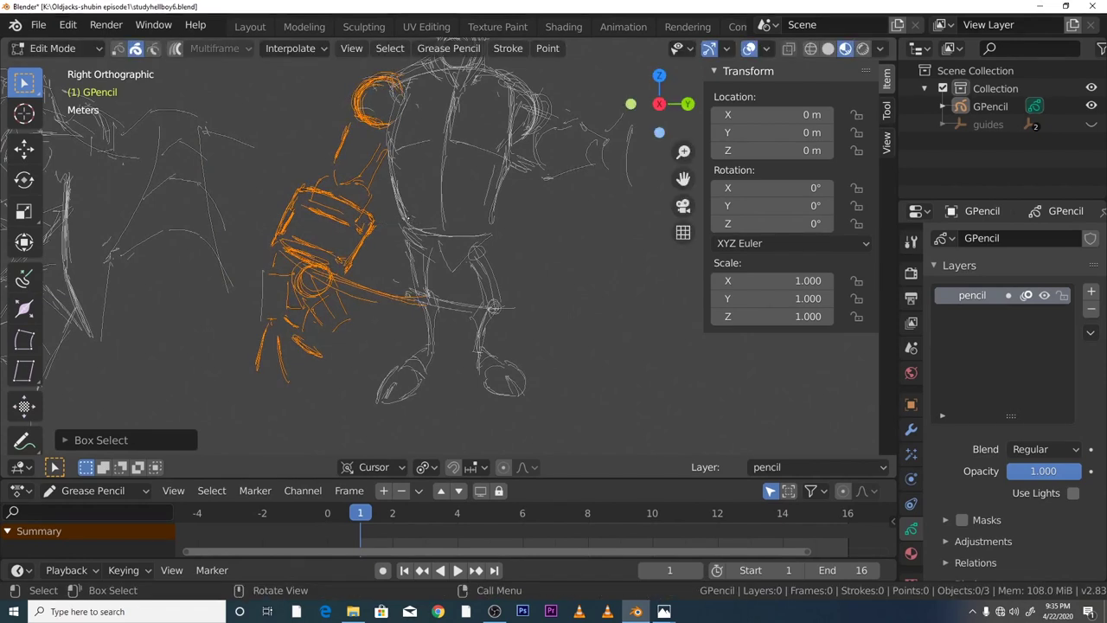
pyautogui.click(424, 467)
pyautogui.click(471, 467)
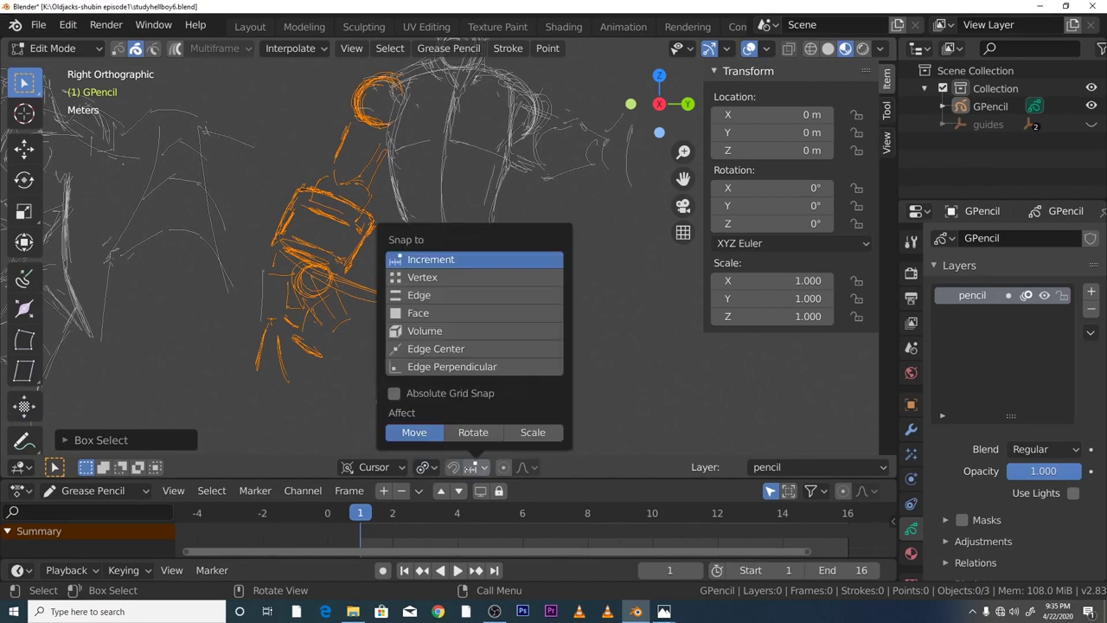
pyautogui.moveTo(424, 467)
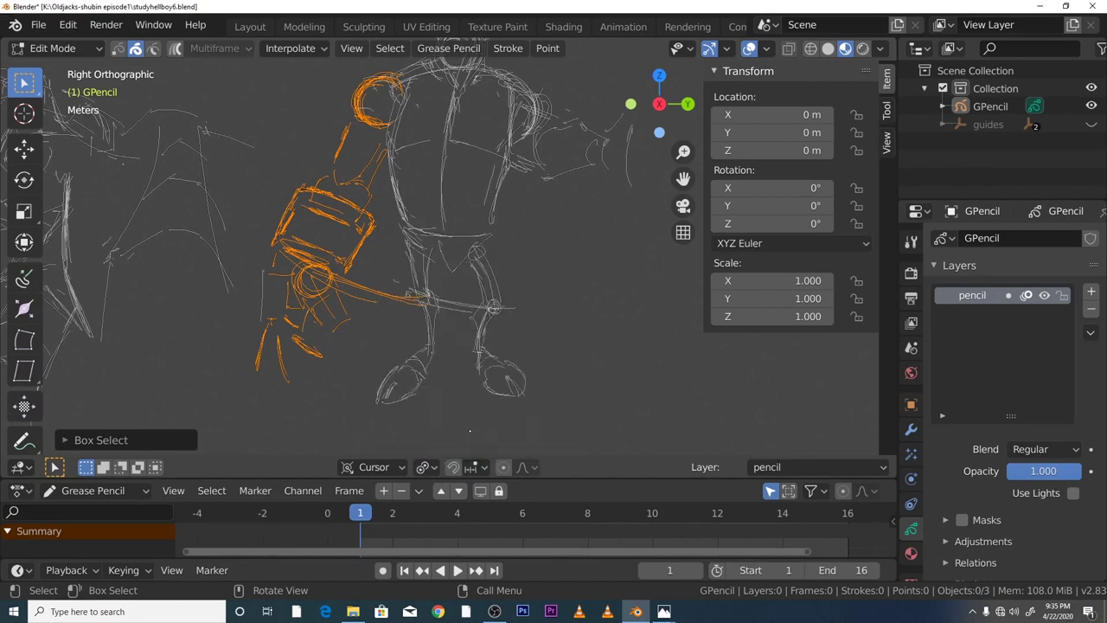
pyautogui.click(423, 467)
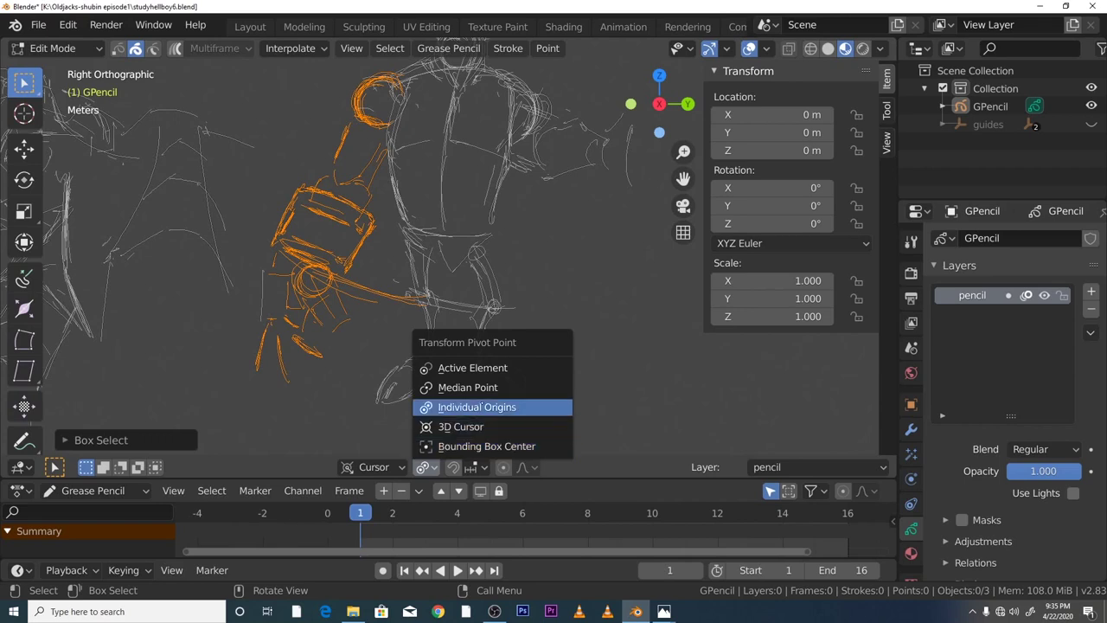
pyautogui.press('s')
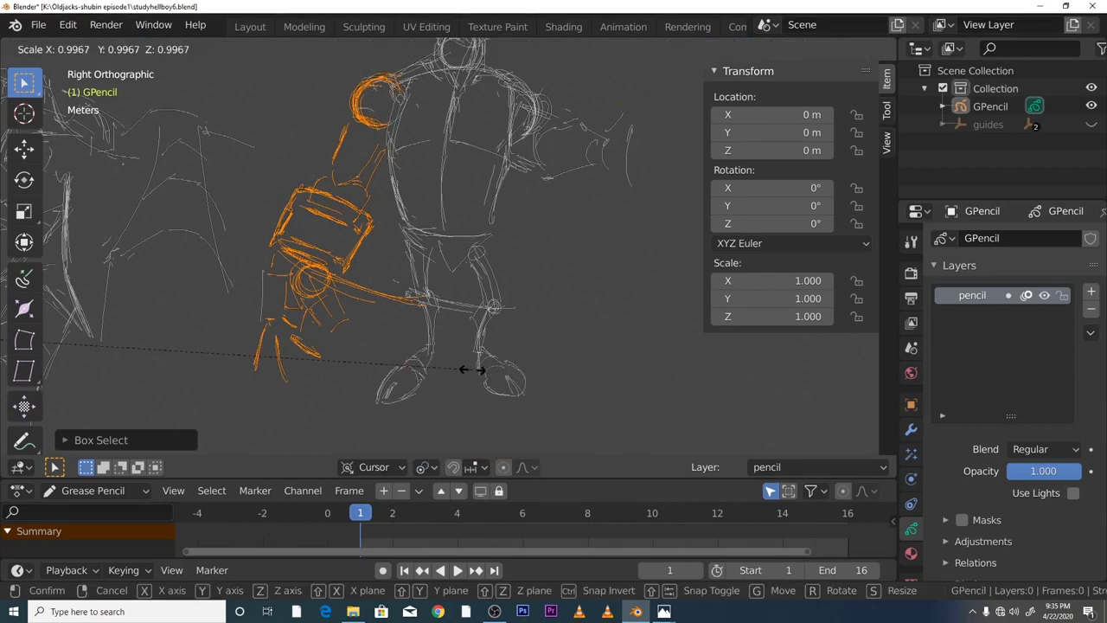
pyautogui.click(385, 378)
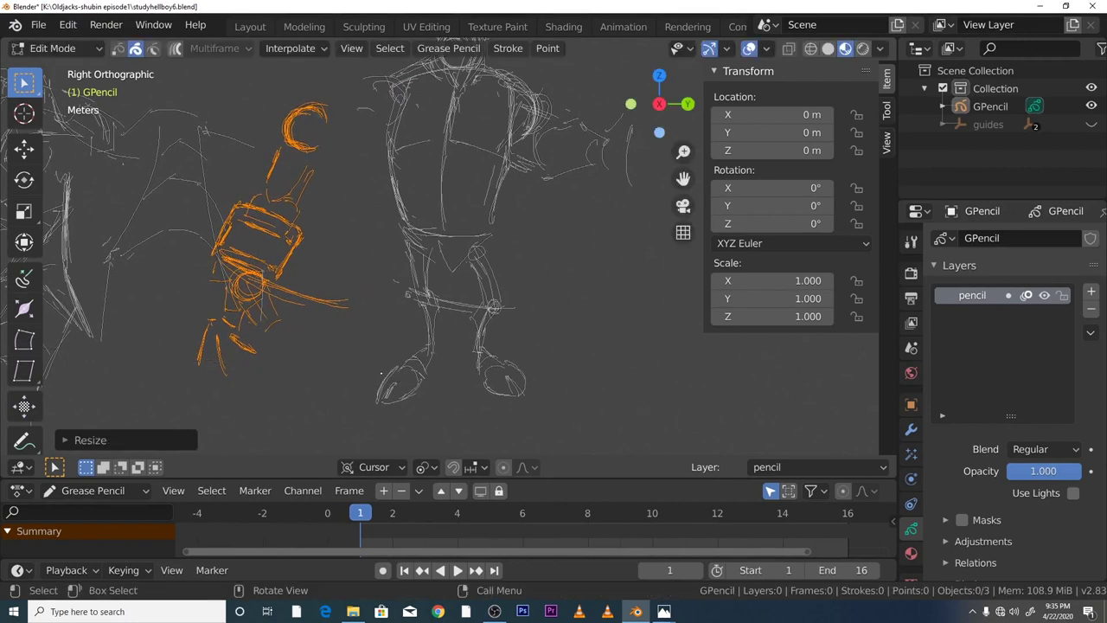
# Move the scaled arm strokes up to meet the shoulder
pyautogui.click(23, 149)
pyautogui.moveTo(329, 204)
pyautogui.mouseDown()
pyautogui.moveTo(384, 180)
pyautogui.moveTo(363, 179)
pyautogui.mouseUp()
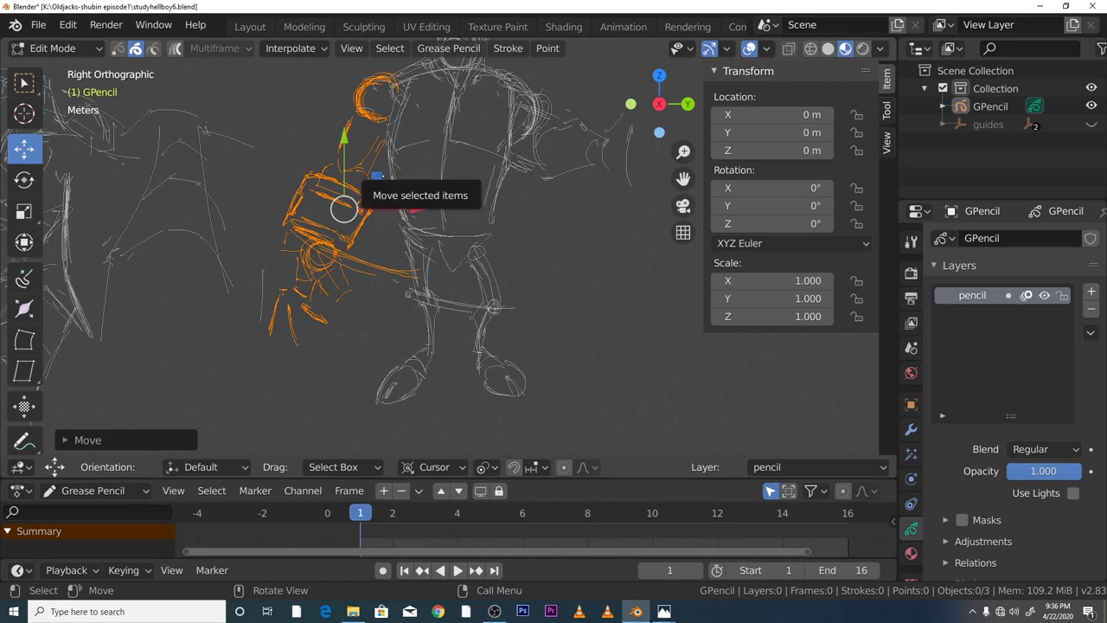
pyautogui.hotkey('ctrl', 'z')
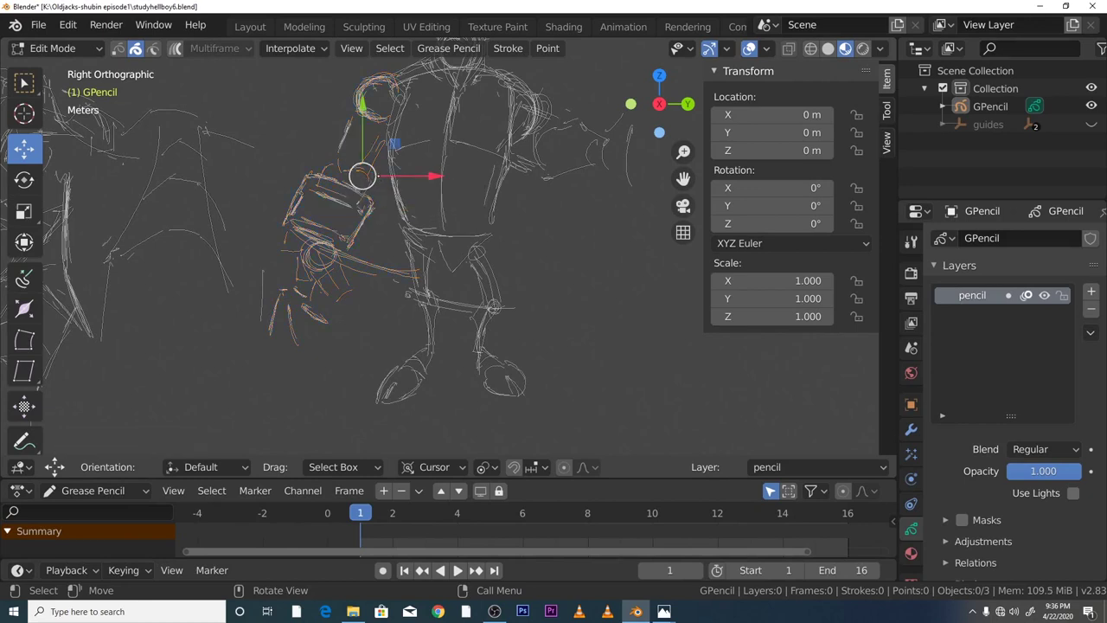
pyautogui.click(72, 47)
# Return to Draw mode, zoom in, and redraw the outstretched arm and fist
pyautogui.click(72, 130)
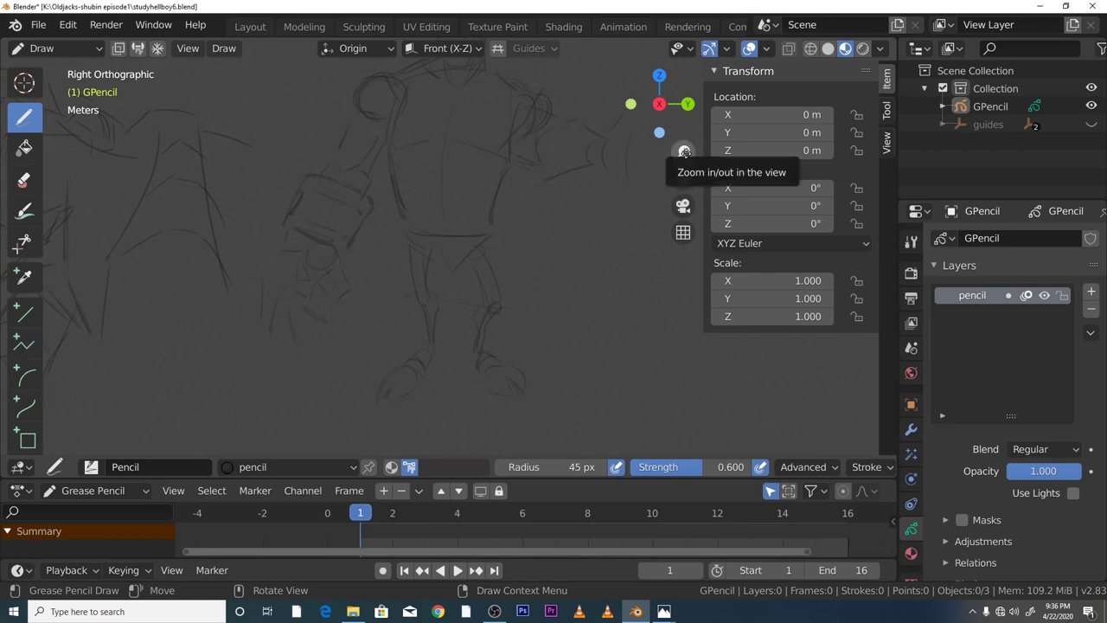
pyautogui.click(683, 152)
pyautogui.moveTo(683, 153); pyautogui.dragTo(680, 137)
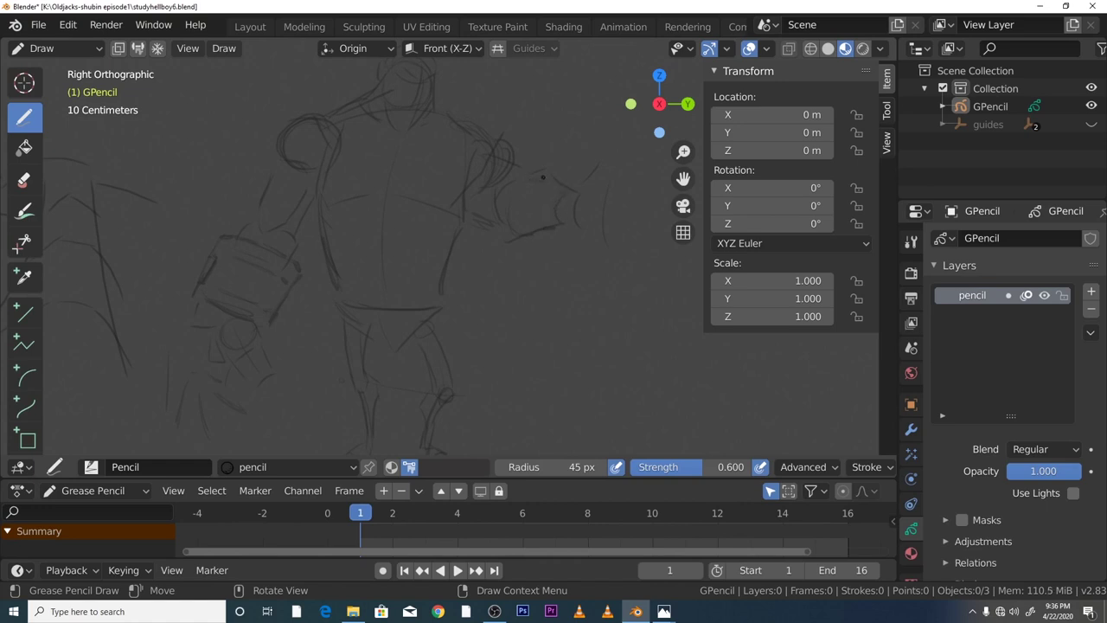
pyautogui.press('e')
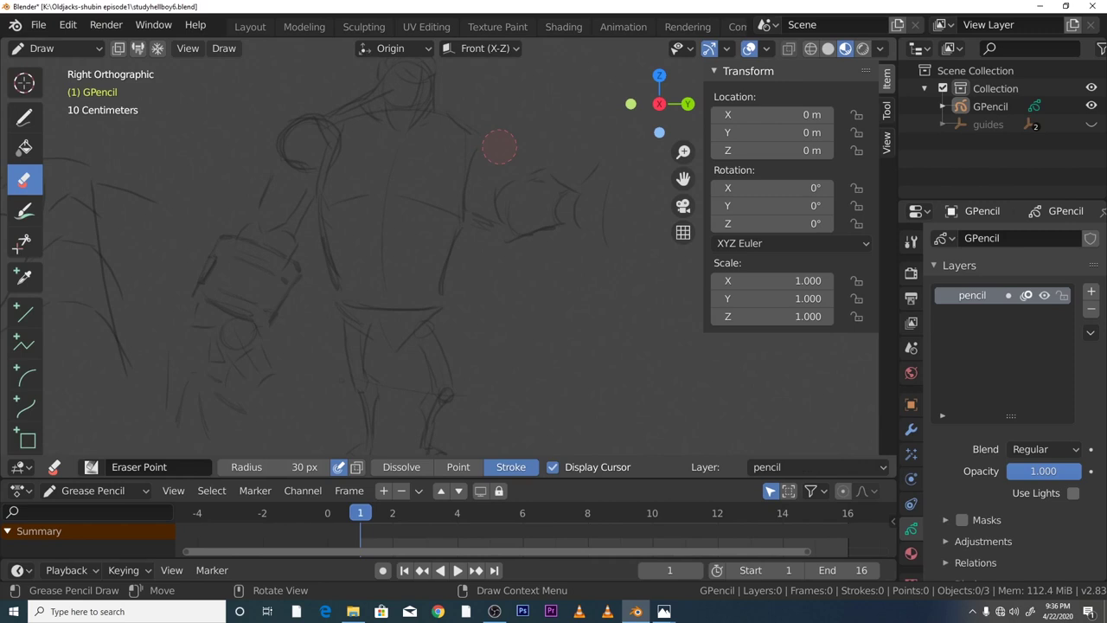
pyautogui.press('d')
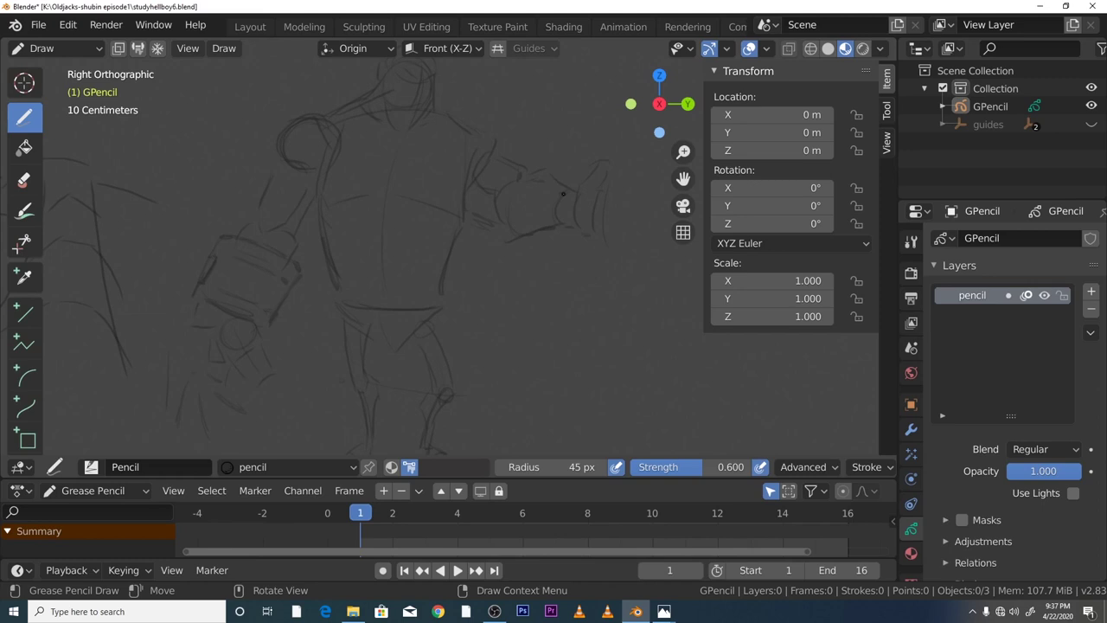
# Frame the head, erase the rough chin and neck stroke, and redraw the face with brow lines
pyautogui.moveTo(683, 178)
pyautogui.mouseDown()
pyautogui.moveTo(622, 259)
pyautogui.moveTo(644, 276)
pyautogui.moveTo(683, 242)
pyautogui.mouseUp()
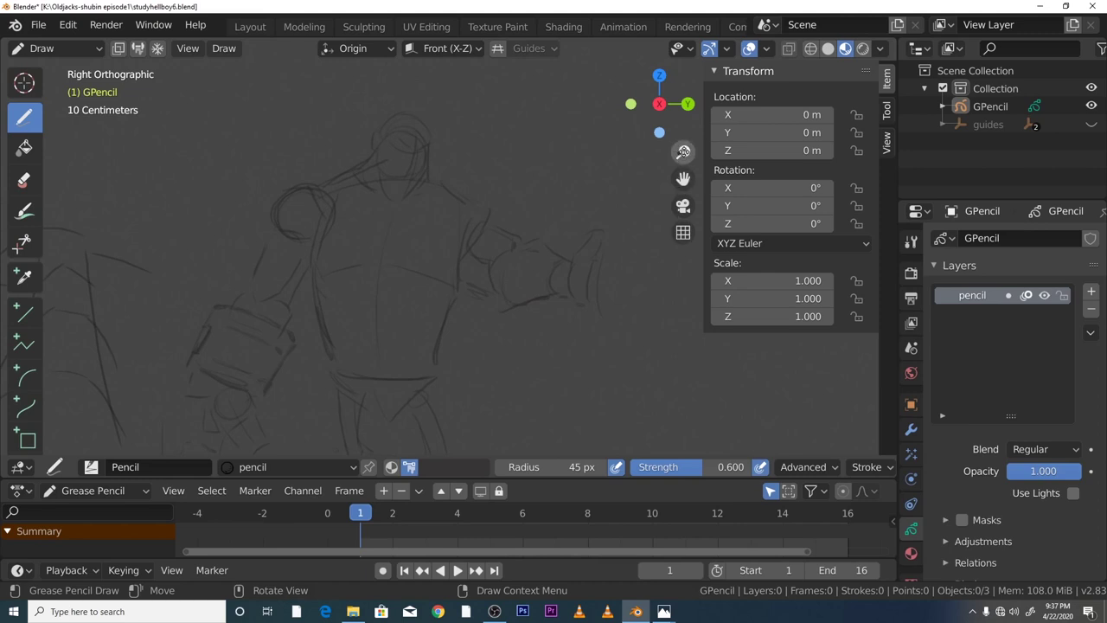
pyautogui.moveTo(683, 151); pyautogui.dragTo(679, 121)
pyautogui.moveTo(683, 178); pyautogui.dragTo(685, 216)
pyautogui.press('e')
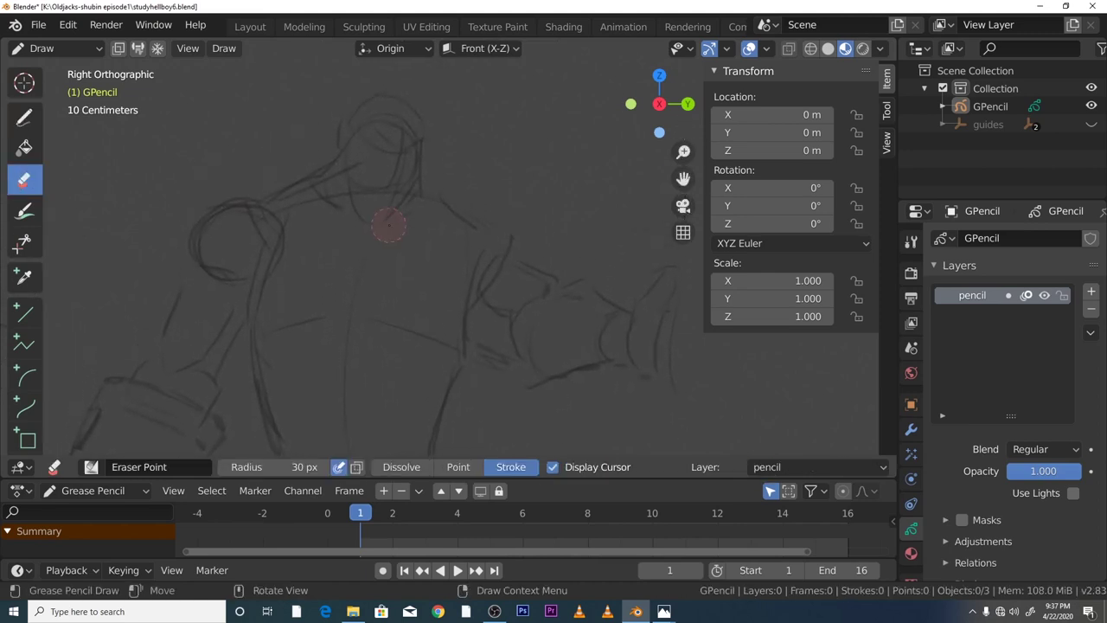
pyautogui.moveTo(372, 208); pyautogui.dragTo(394, 155)
pyautogui.press('d')
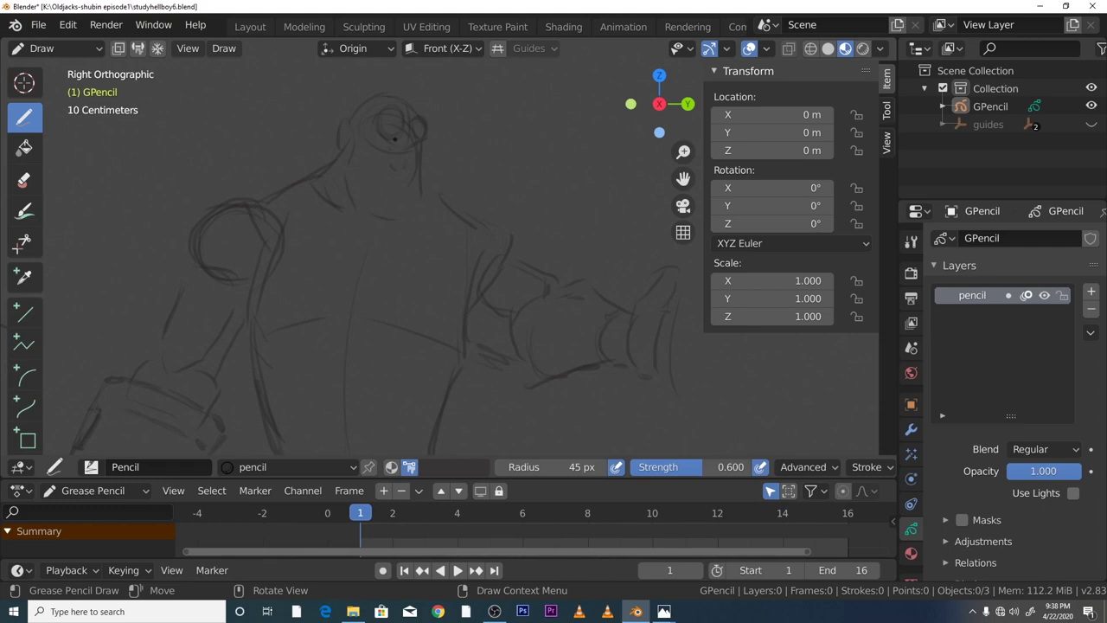
pyautogui.moveTo(683, 152); pyautogui.dragTo(683, 134)
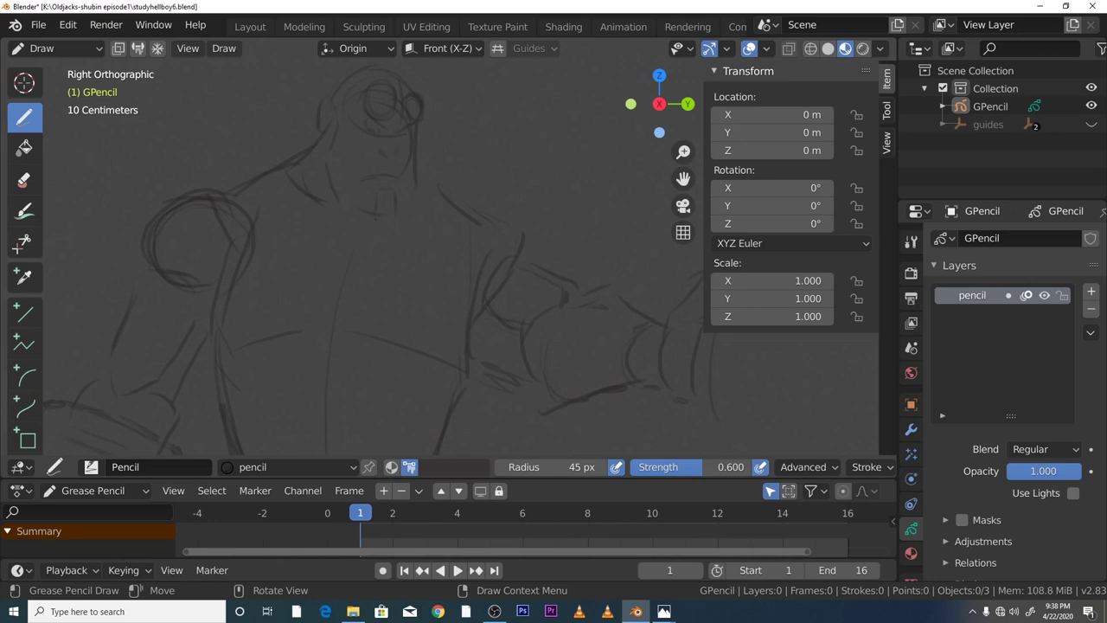
# Add short strokes around the chin and face, then erase the old face outline and neck
pyautogui.moveTo(375, 220); pyautogui.dragTo(389, 221)
pyautogui.moveTo(399, 206); pyautogui.dragTo(410, 187)
pyautogui.moveTo(411, 177); pyautogui.dragTo(407, 159)
pyautogui.press('e')
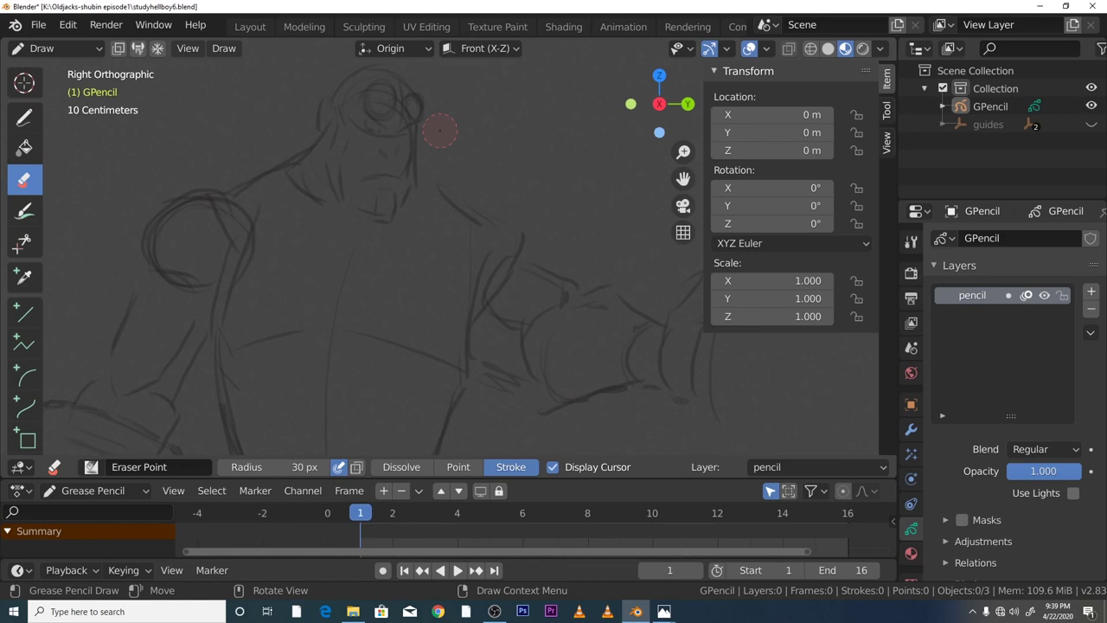
pyautogui.moveTo(439, 129)
pyautogui.mouseDown()
pyautogui.moveTo(385, 226)
pyautogui.moveTo(414, 182)
pyautogui.moveTo(356, 188)
pyautogui.moveTo(331, 208)
pyautogui.moveTo(402, 117)
pyautogui.moveTo(405, 156)
pyautogui.moveTo(383, 86)
pyautogui.moveTo(318, 176)
pyautogui.moveTo(339, 91)
pyautogui.moveTo(302, 170)
pyautogui.moveTo(280, 156)
pyautogui.mouseUp()
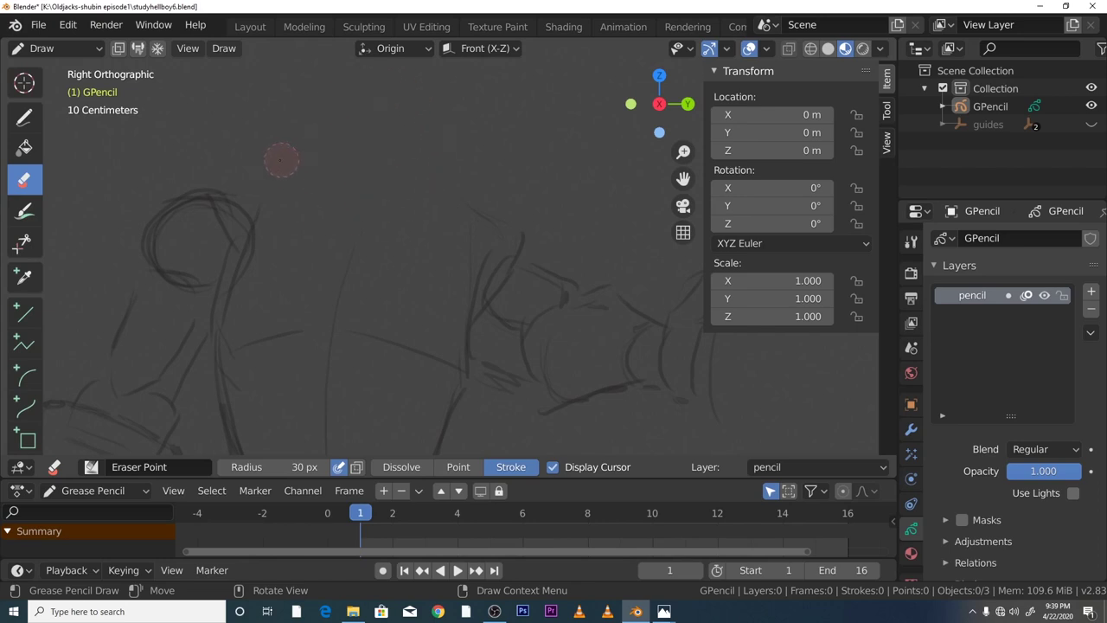
pyautogui.click(23, 116)
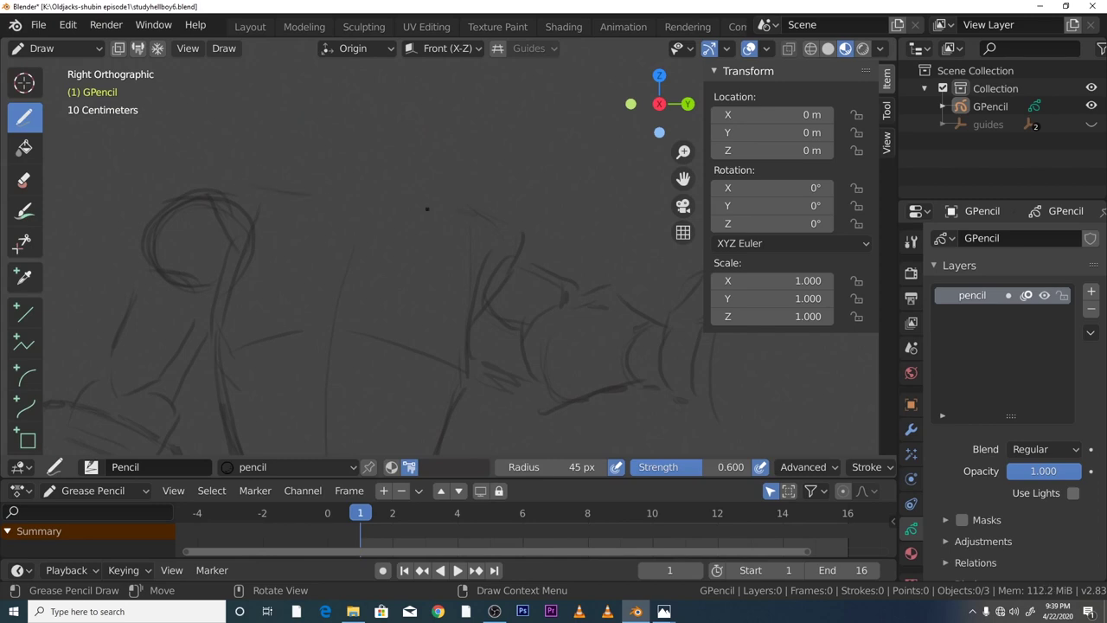
# Sketch the new, lower head outline with neck and outstretched-arm touch-up strokes
pyautogui.moveTo(350, 202); pyautogui.dragTo(356, 215)
pyautogui.moveTo(464, 176); pyautogui.dragTo(493, 203)
pyautogui.moveTo(341, 129); pyautogui.dragTo(334, 164)
pyautogui.moveTo(683, 177)
pyautogui.mouseDown()
pyautogui.moveTo(723, 190)
pyautogui.moveTo(722, 233)
pyautogui.moveTo(667, 235)
pyautogui.mouseUp()
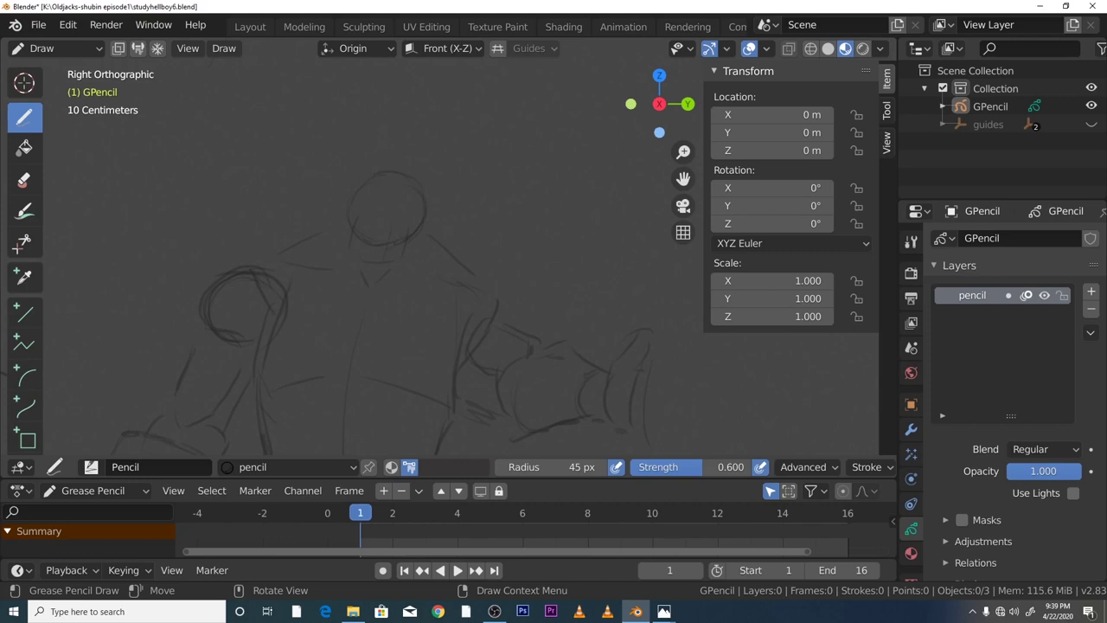
pyautogui.moveTo(407, 178); pyautogui.dragTo(409, 211)
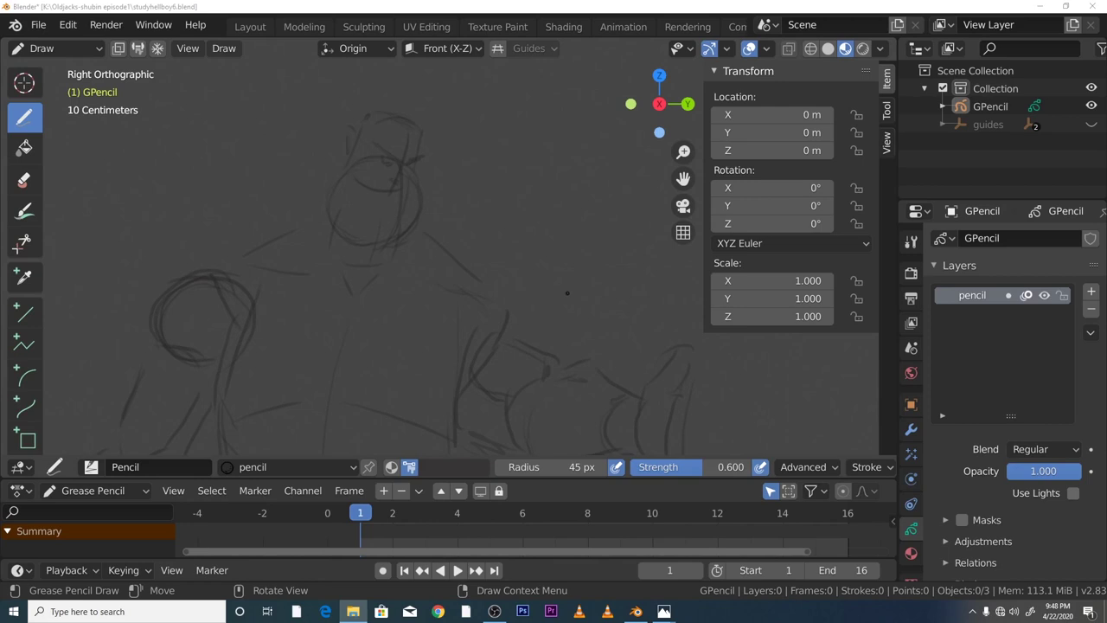
# Erase the eye and brow strokes on the face and draw a new head-sized circle
pyautogui.press('e')
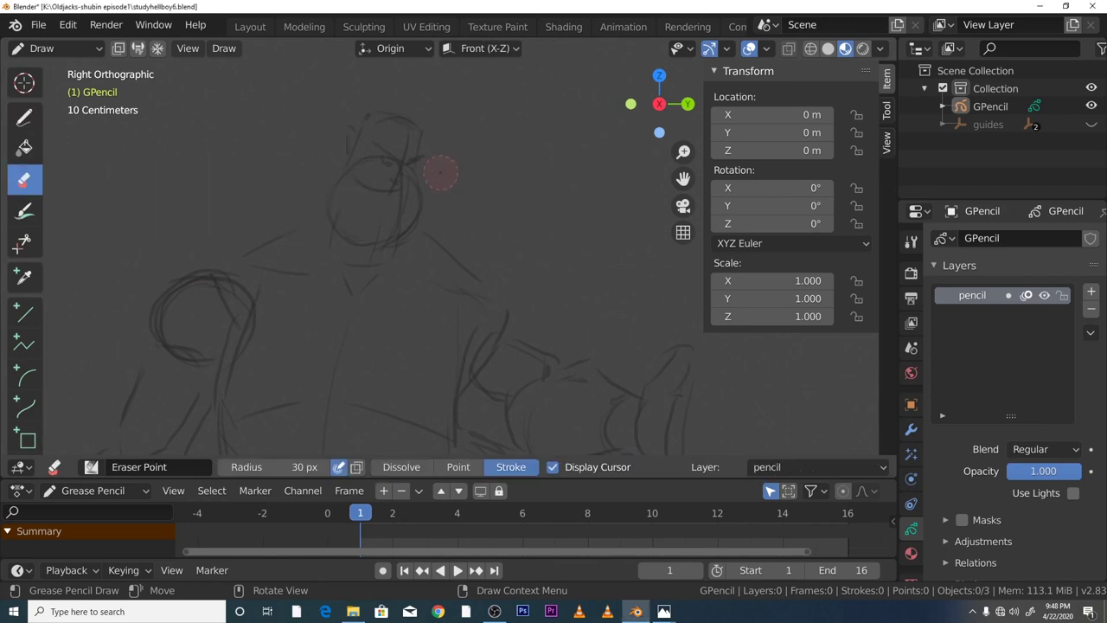
pyautogui.moveTo(426, 198)
pyautogui.mouseDown()
pyautogui.moveTo(397, 174)
pyautogui.moveTo(403, 152)
pyautogui.moveTo(376, 167)
pyautogui.moveTo(377, 134)
pyautogui.moveTo(351, 176)
pyautogui.moveTo(381, 111)
pyautogui.mouseUp()
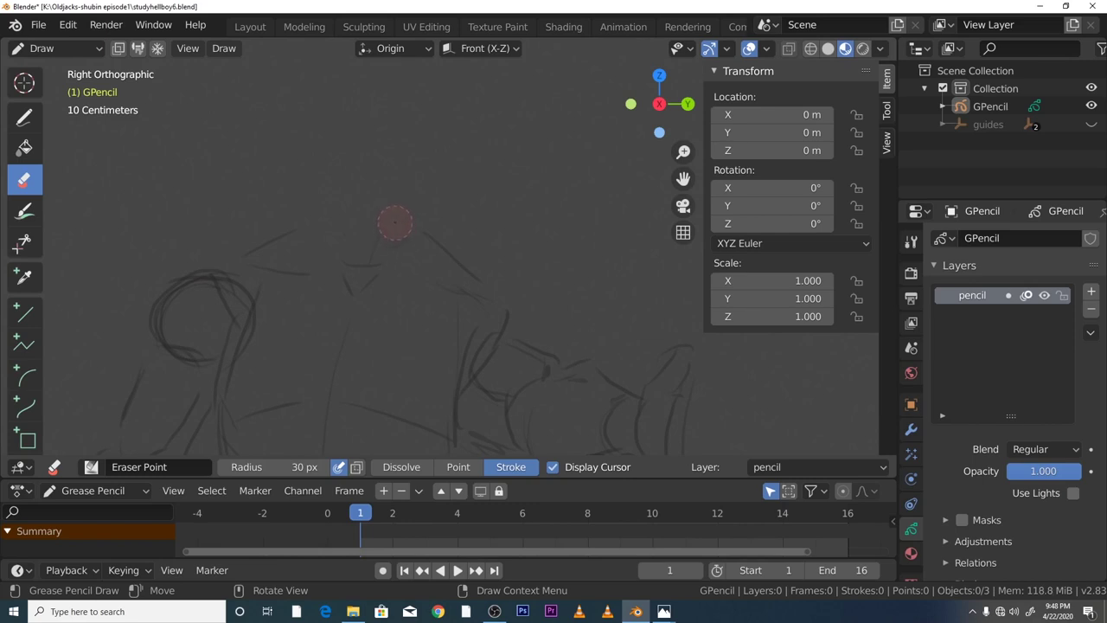
pyautogui.press('d')
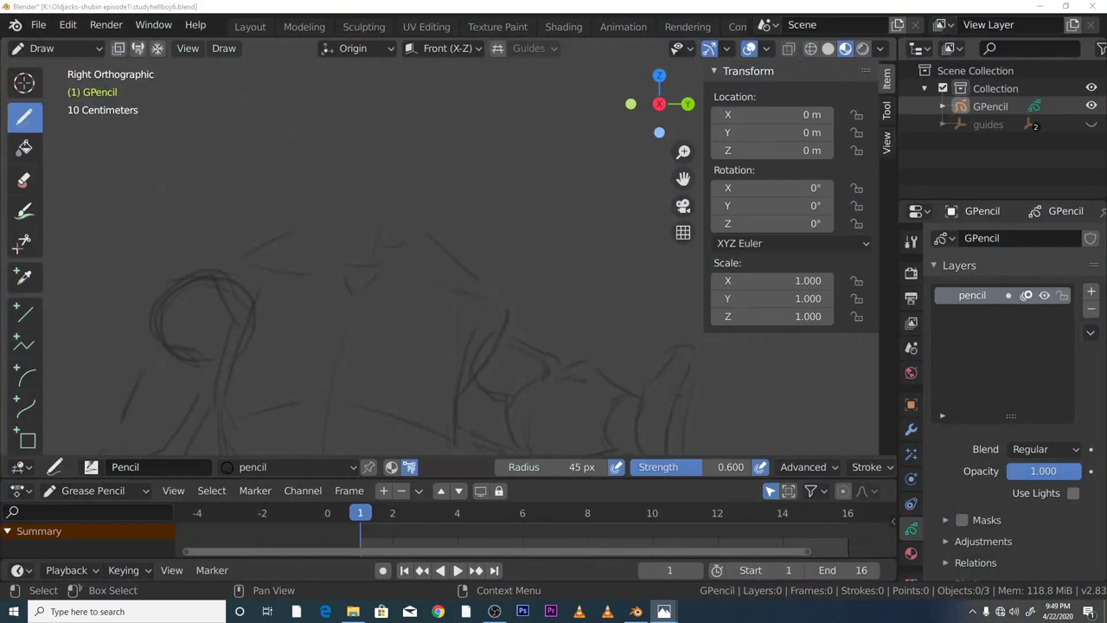
pyautogui.moveTo(683, 179)
pyautogui.mouseDown()
pyautogui.moveTo(689, 189)
pyautogui.moveTo(666, 186)
pyautogui.mouseUp()
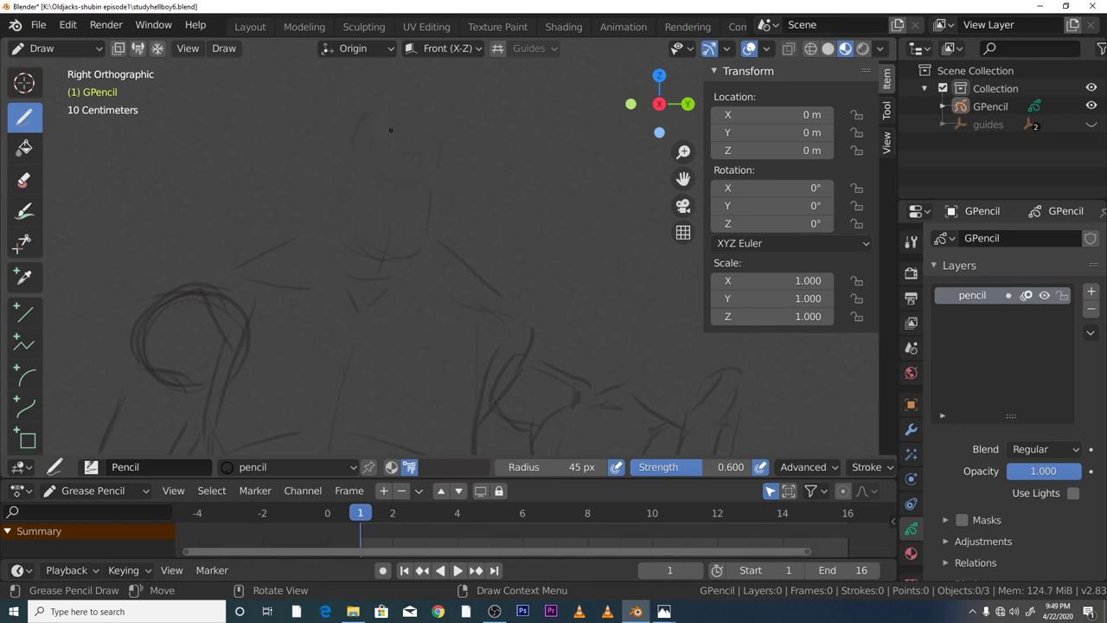
pyautogui.moveTo(391, 130); pyautogui.dragTo(370, 170)
# Add short refining strokes at the head top, beside the face, jaw, left cheek and eye
pyautogui.moveTo(683, 151); pyautogui.dragTo(684, 125)
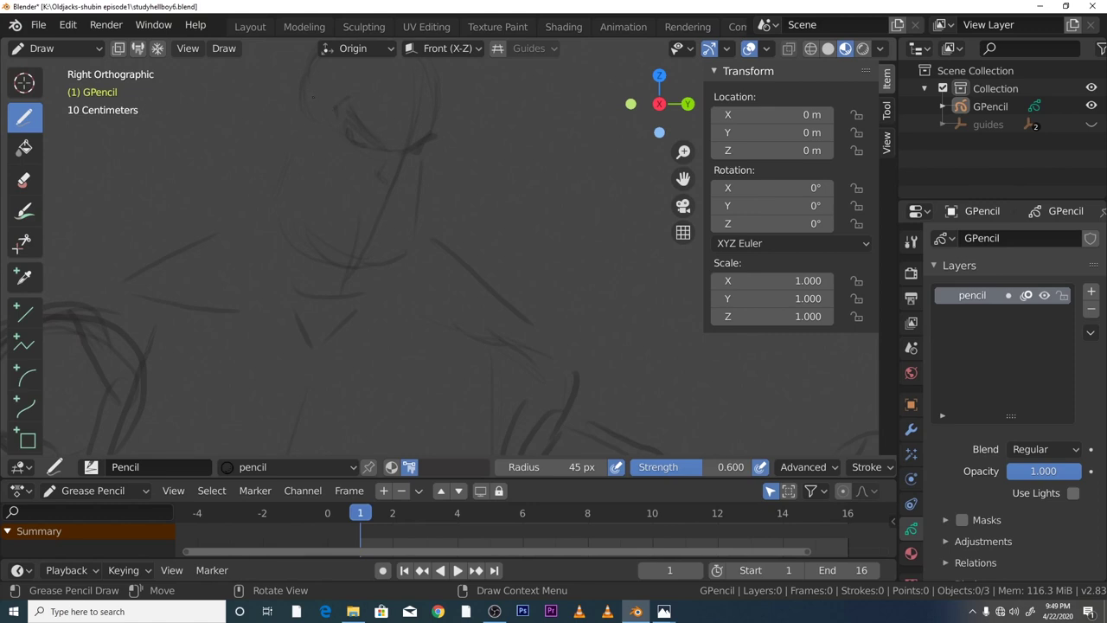
pyautogui.moveTo(308, 92); pyautogui.dragTo(306, 86)
pyautogui.moveTo(414, 187); pyautogui.dragTo(411, 203)
pyautogui.moveTo(308, 121); pyautogui.dragTo(285, 163)
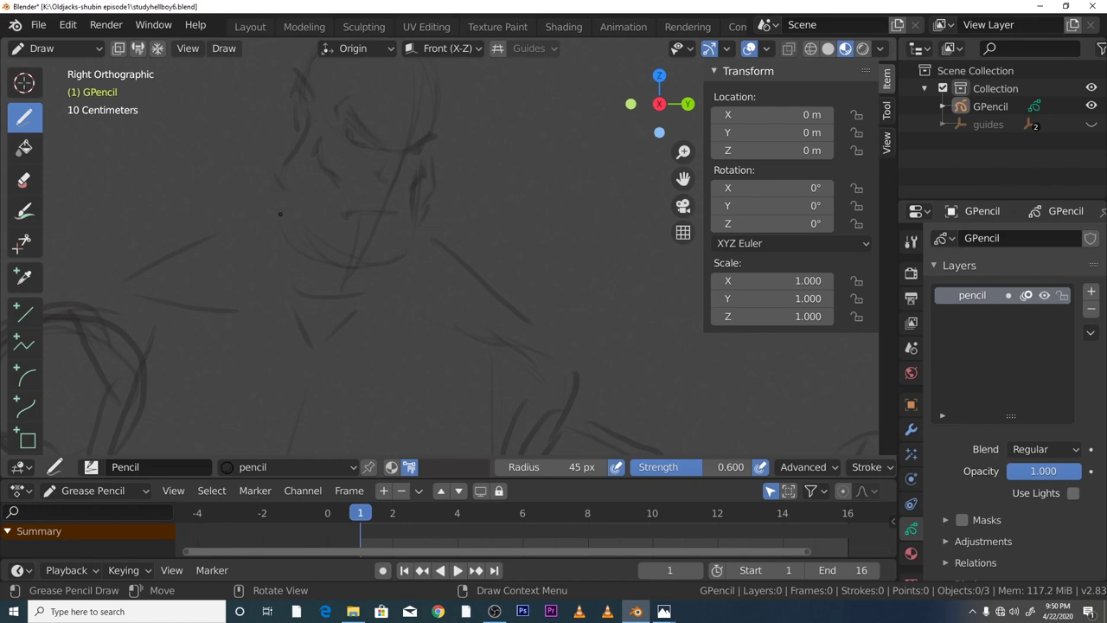
pyautogui.moveTo(272, 203); pyautogui.dragTo(292, 226)
pyautogui.moveTo(304, 228); pyautogui.dragTo(301, 183)
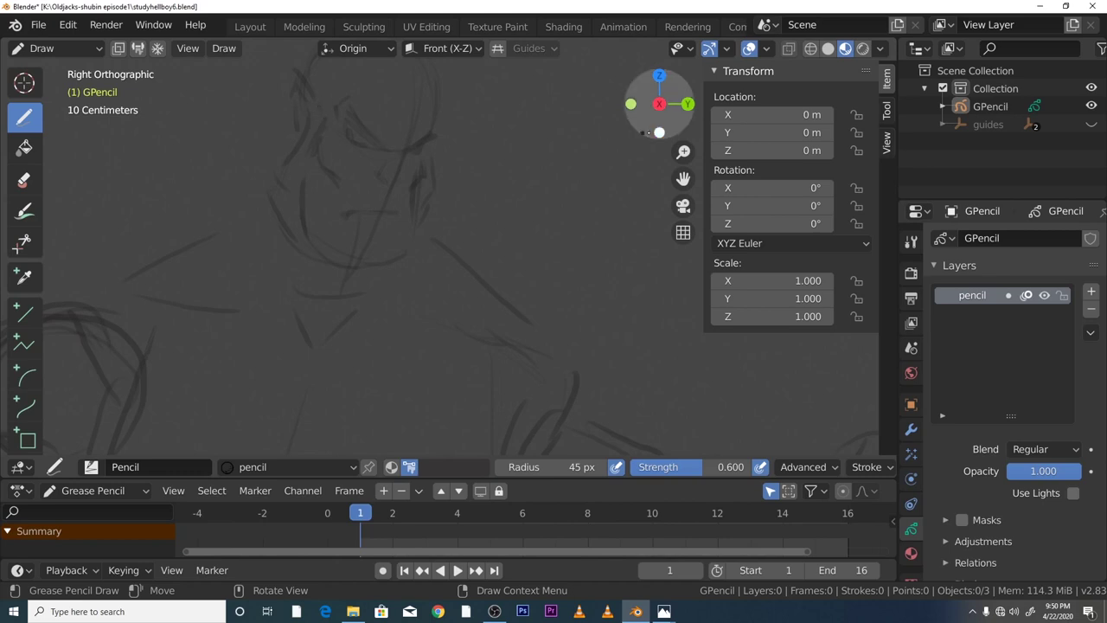
pyautogui.moveTo(683, 151)
pyautogui.mouseDown()
pyautogui.moveTo(576, 288)
pyautogui.moveTo(455, 400)
pyautogui.moveTo(675, 226)
pyautogui.moveTo(699, 183)
pyautogui.mouseUp()
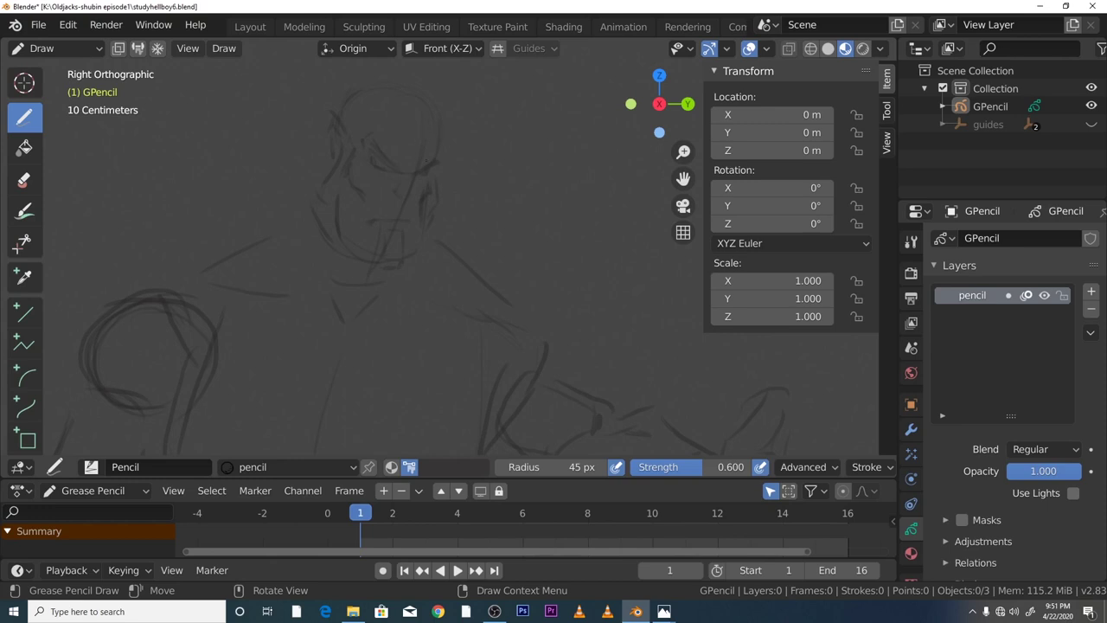
pyautogui.moveTo(429, 129); pyautogui.dragTo(433, 138)
# Erase the stray diagonal stroke below the torso
pyautogui.click(24, 179)
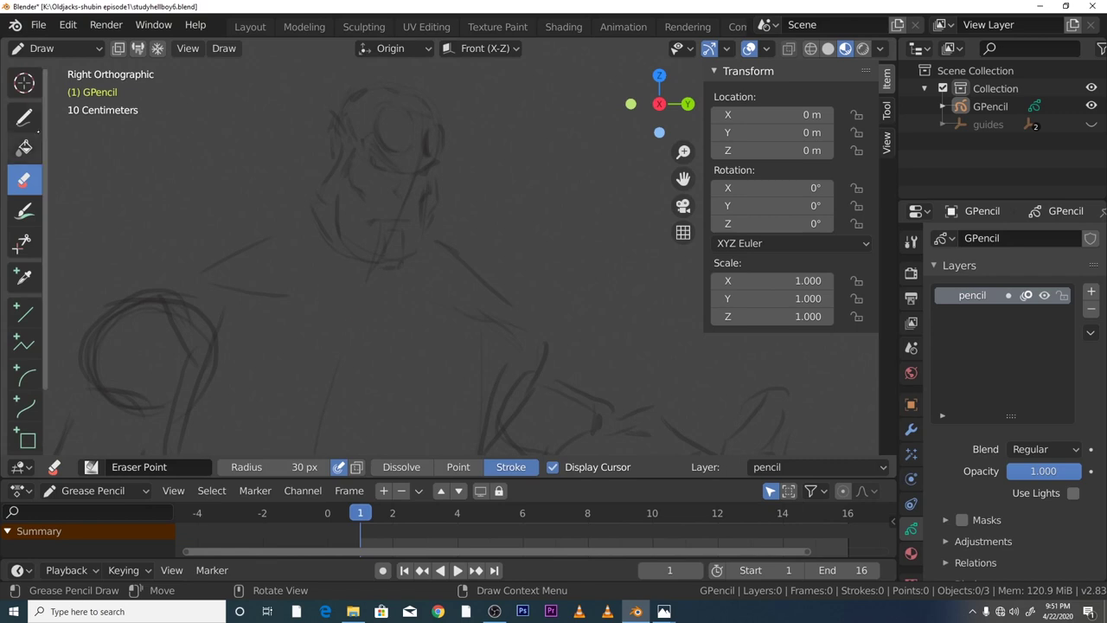
pyautogui.click(23, 116)
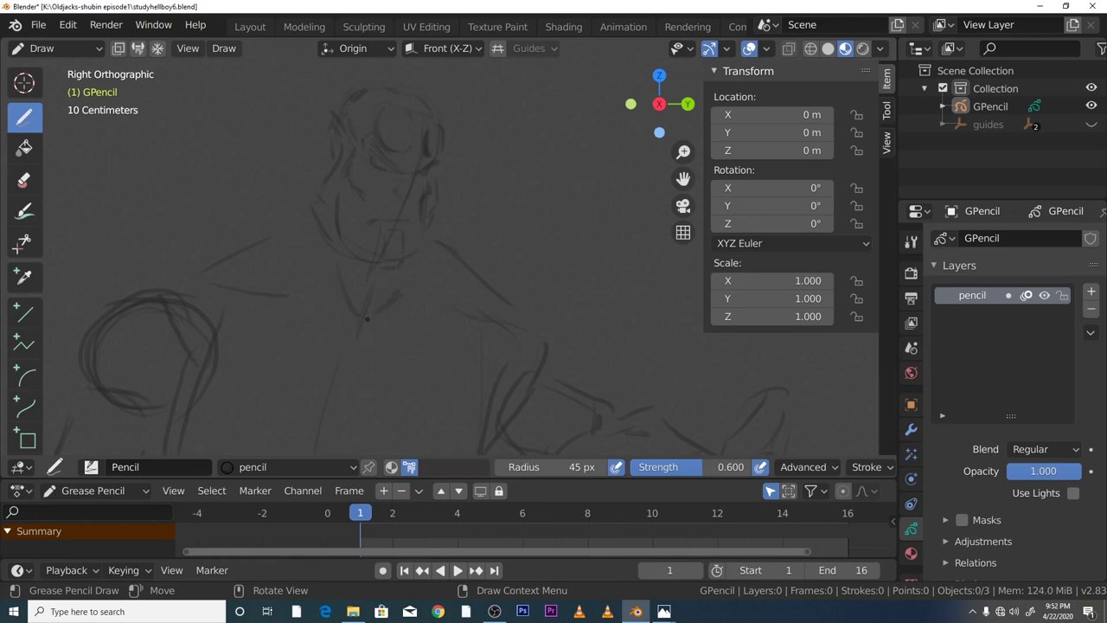
pyautogui.scroll(-2, 492, 261)
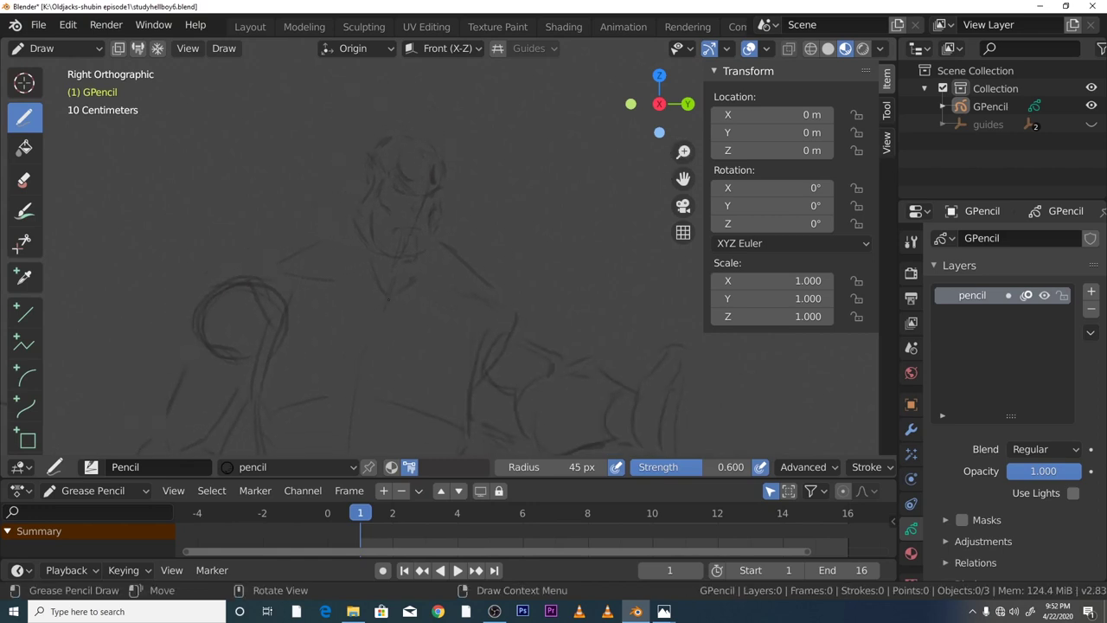
pyautogui.click(23, 179)
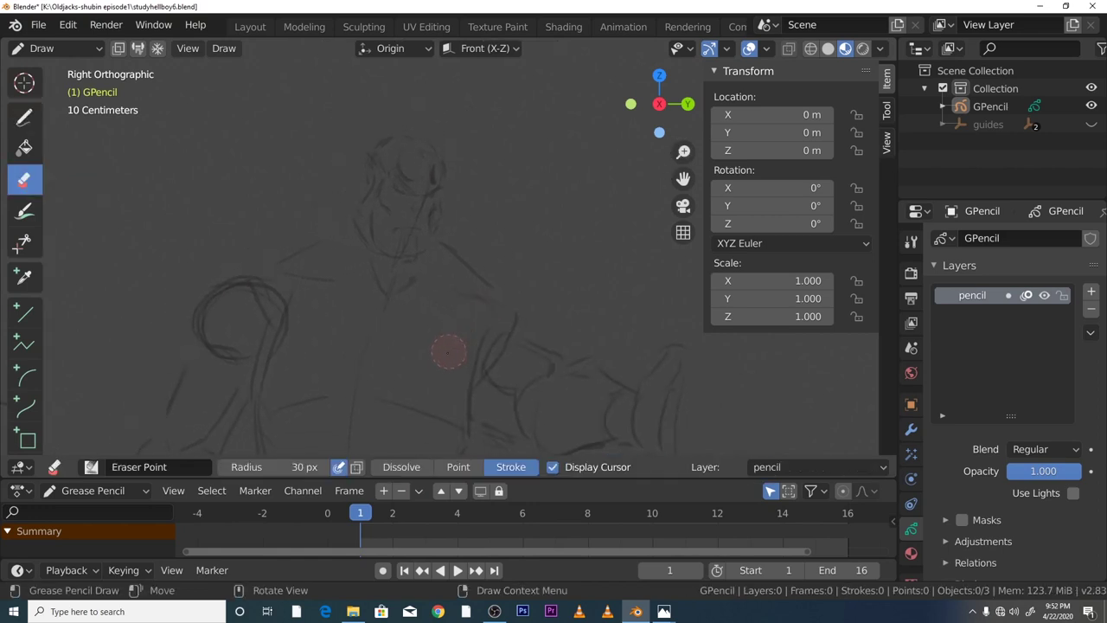
pyautogui.moveTo(683, 178); pyautogui.dragTo(682, 151)
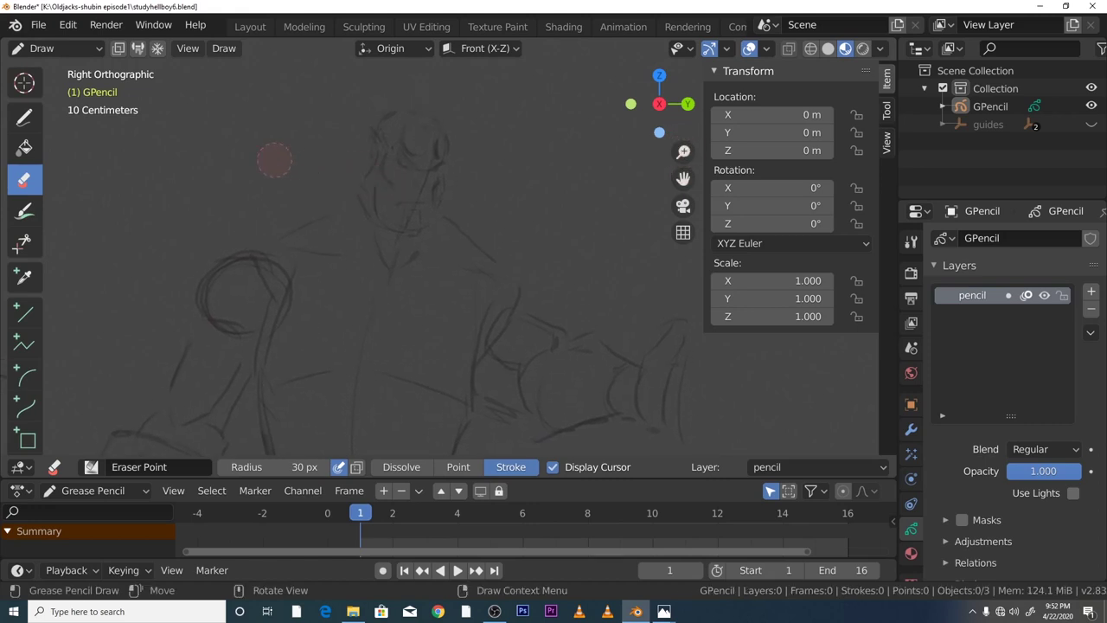
pyautogui.press('d')
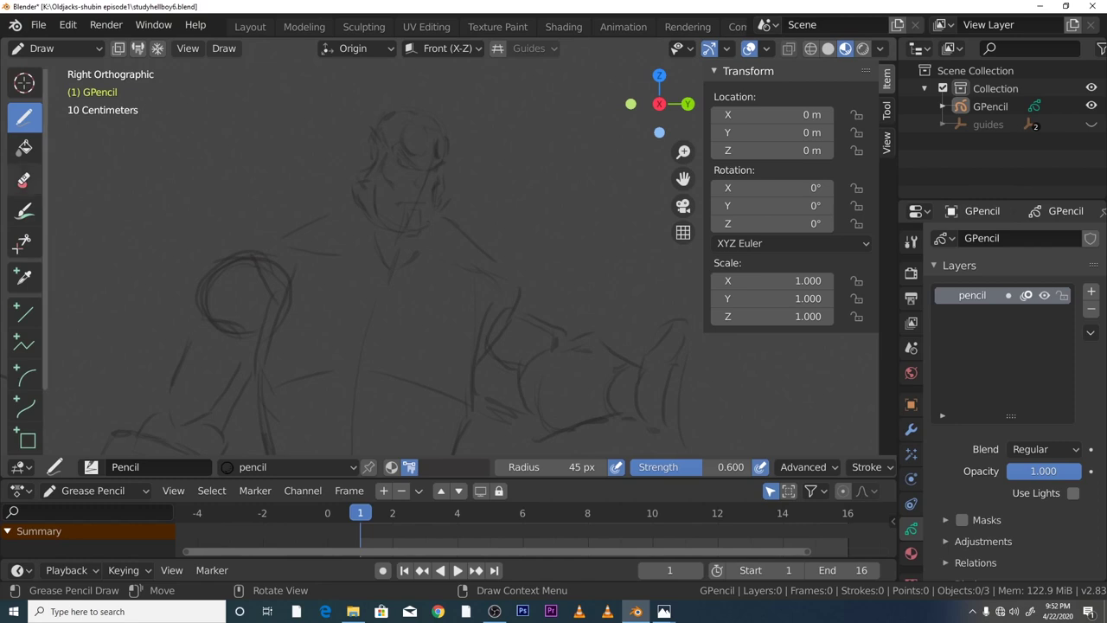
pyautogui.click(23, 179)
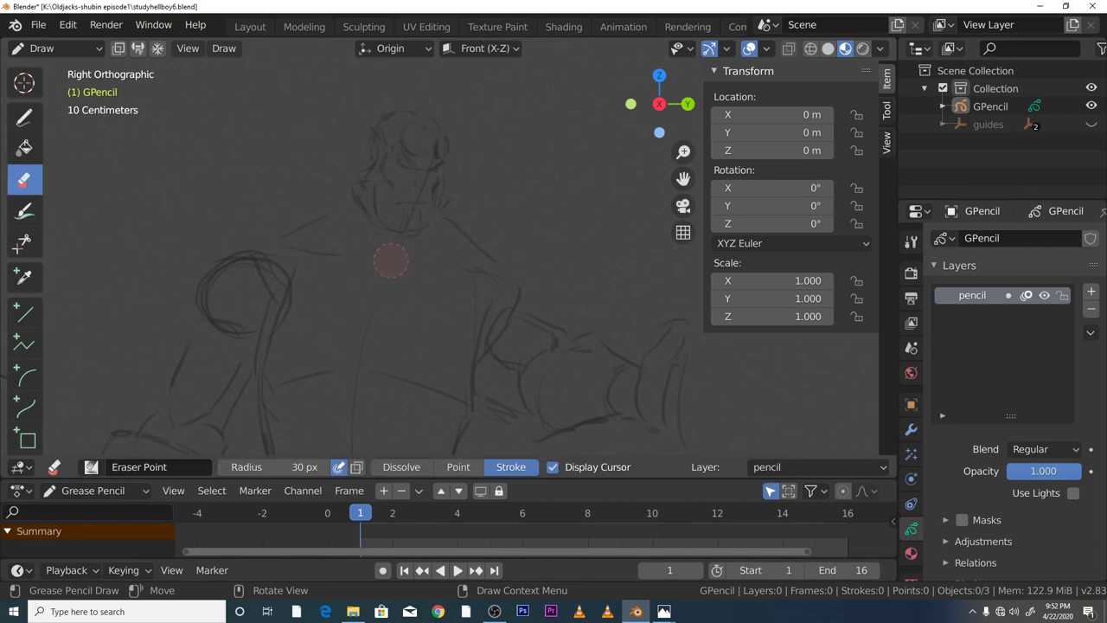
pyautogui.click(458, 396)
pyautogui.click(24, 117)
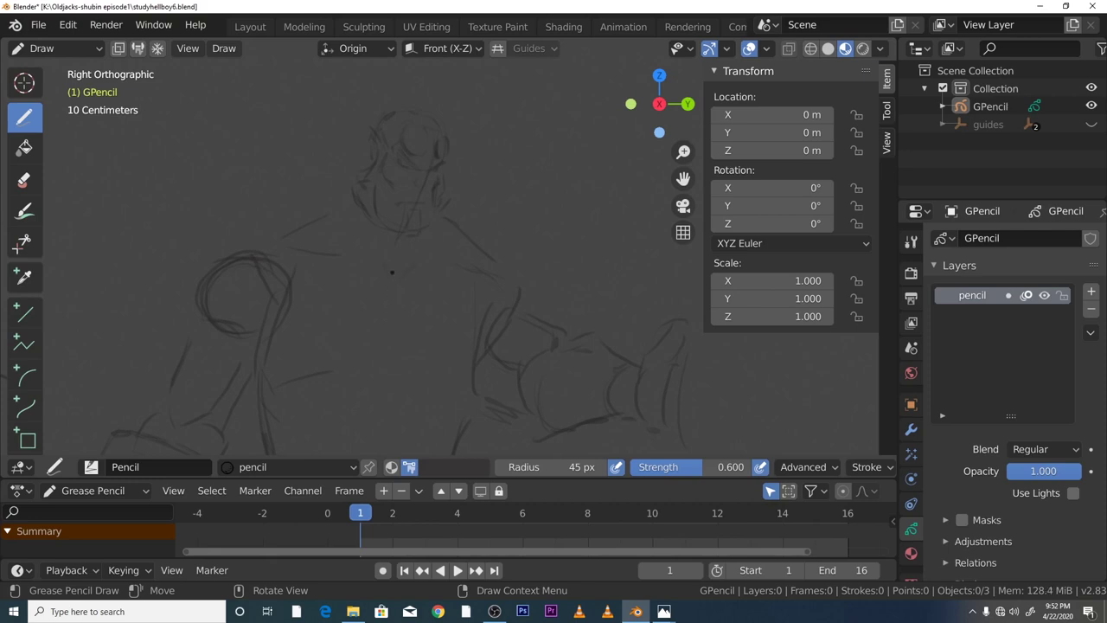
# Erase the circular strokes on the figure's left arm, then resume pencil drawing
pyautogui.press('e')
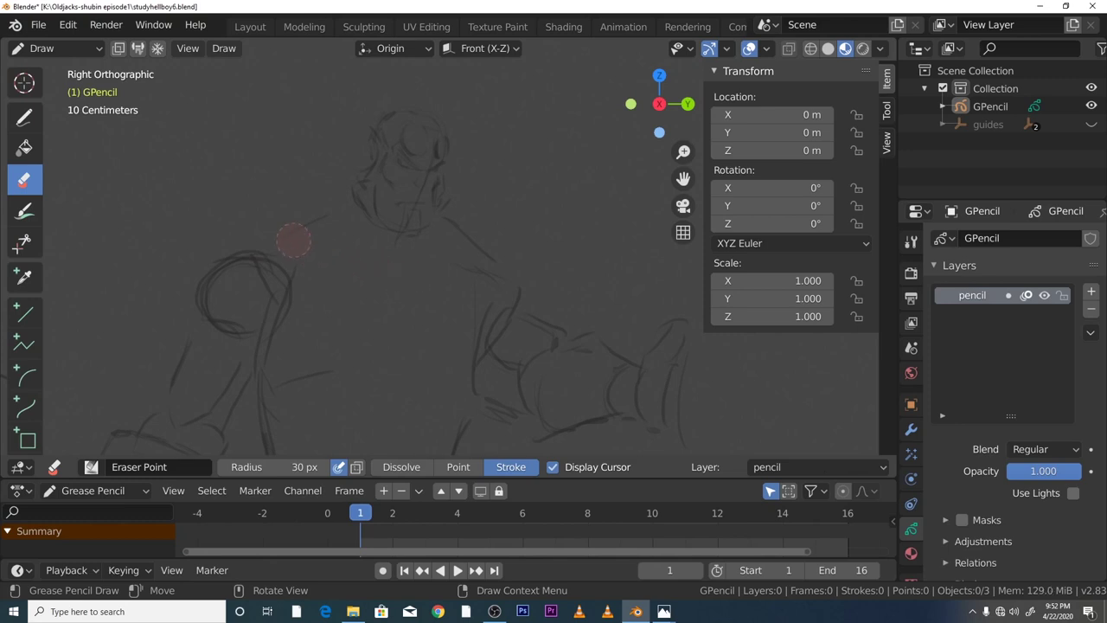
pyautogui.click(23, 117)
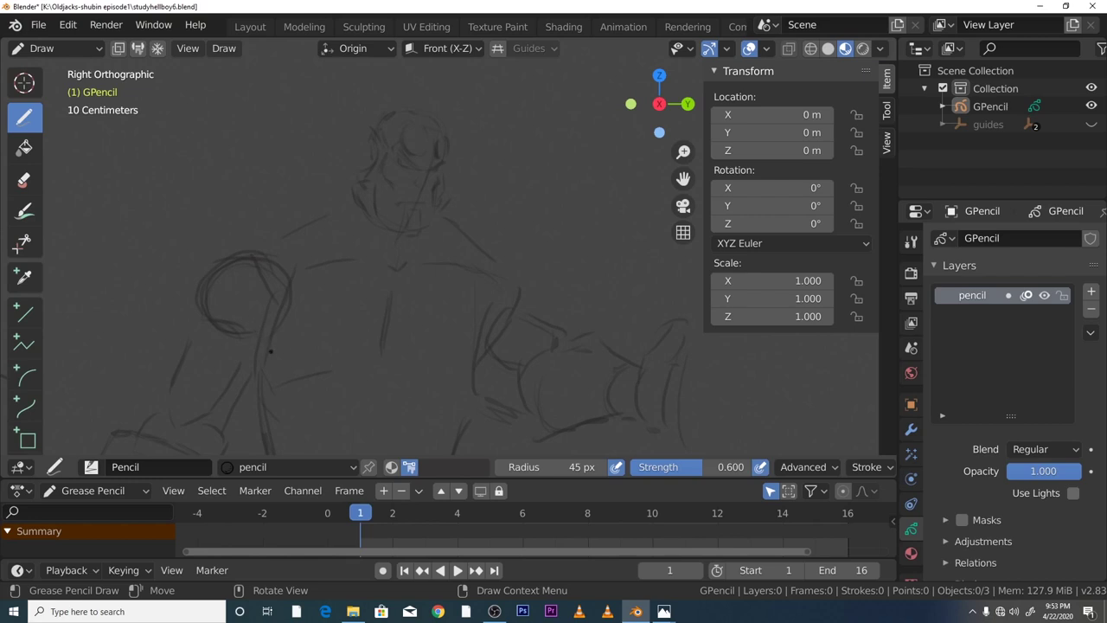
pyautogui.click(24, 179)
pyautogui.moveTo(355, 374)
pyautogui.mouseDown()
pyautogui.moveTo(314, 372)
pyautogui.moveTo(265, 272)
pyautogui.mouseUp()
pyautogui.press('d')
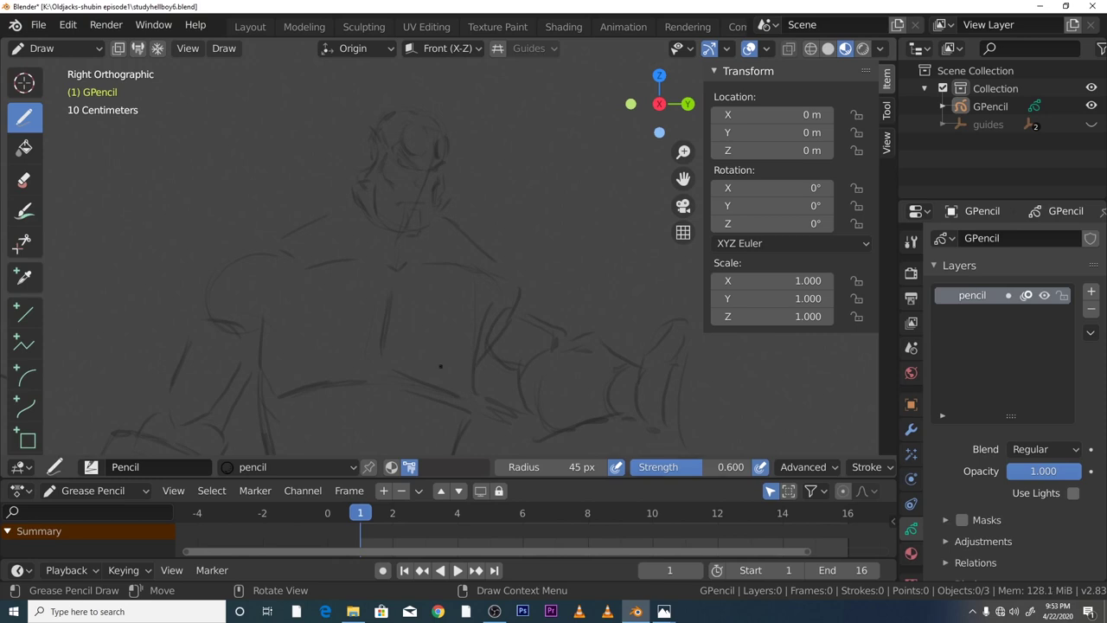
# Add short pencil strokes on the lower torso, left shoulder and both arms, and darken the chest centre line
pyautogui.click(23, 179)
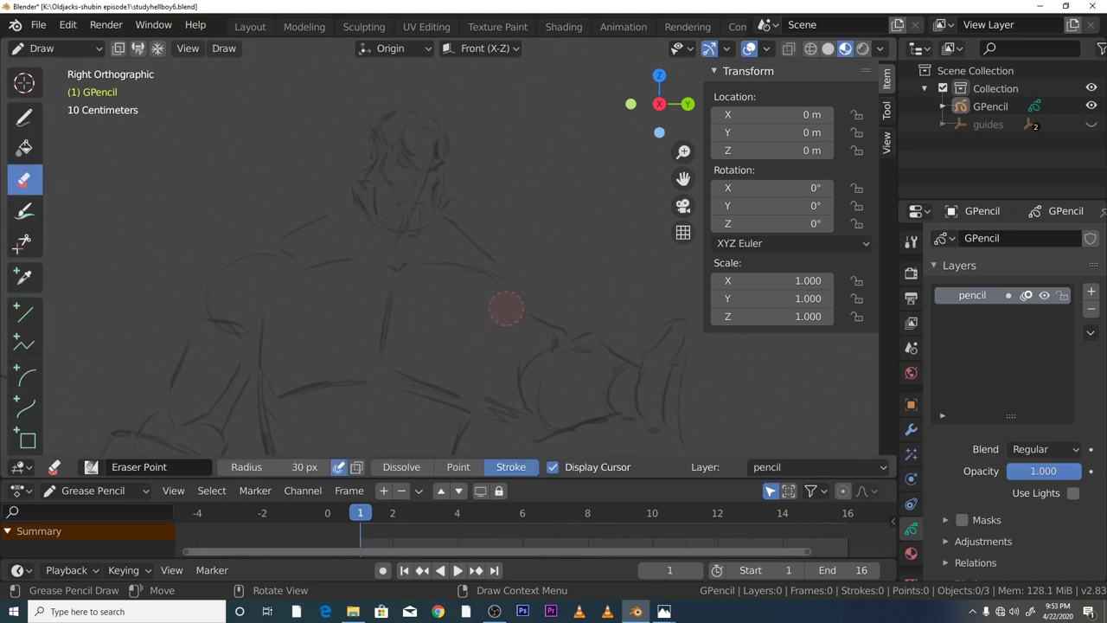
pyautogui.click(24, 117)
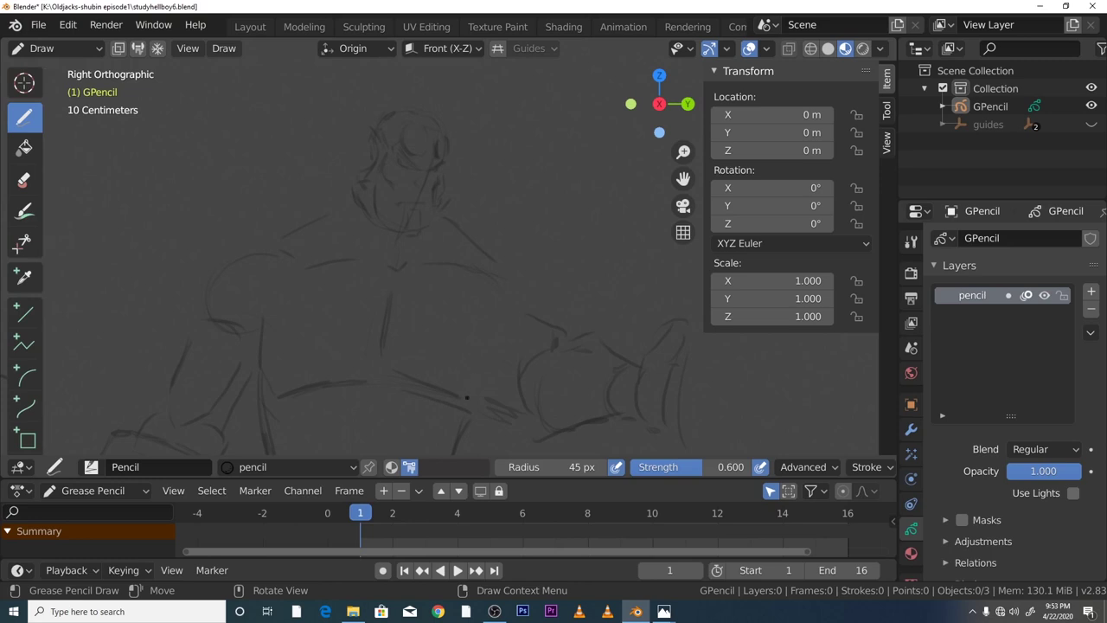
pyautogui.moveTo(474, 395); pyautogui.dragTo(475, 380)
pyautogui.moveTo(509, 307); pyautogui.dragTo(528, 301)
pyautogui.moveTo(266, 272); pyautogui.dragTo(282, 283)
pyautogui.moveTo(261, 333); pyautogui.dragTo(263, 367)
pyautogui.moveTo(230, 268)
pyautogui.mouseDown()
pyautogui.moveTo(201, 275)
pyautogui.moveTo(241, 258)
pyautogui.mouseUp()
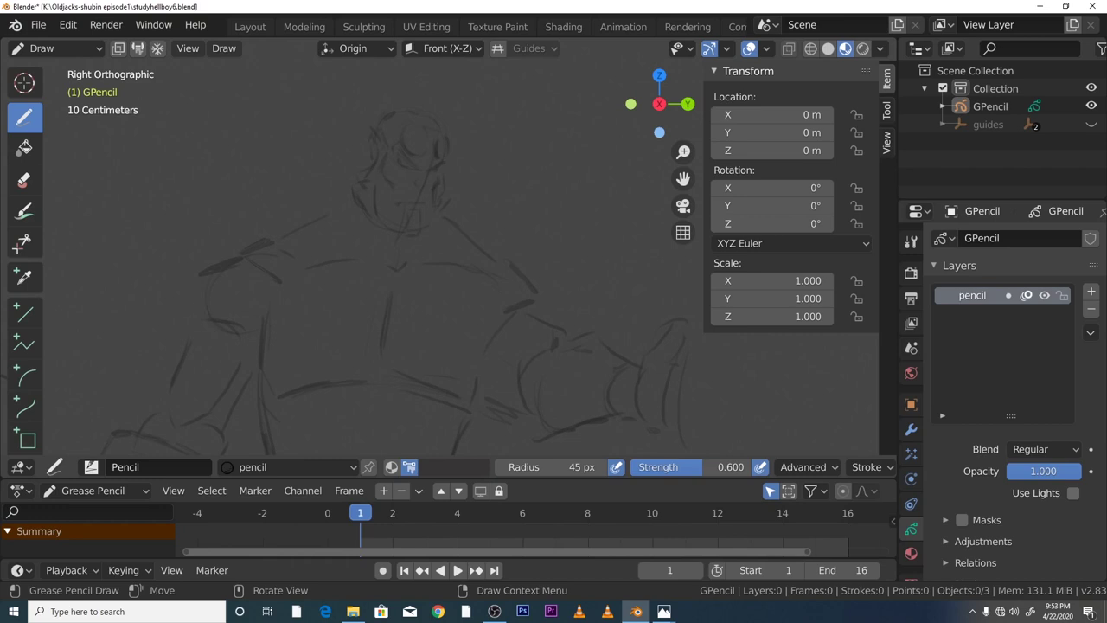
pyautogui.moveTo(192, 292); pyautogui.dragTo(191, 313)
pyautogui.moveTo(515, 316); pyautogui.dragTo(533, 307)
pyautogui.moveTo(378, 306); pyautogui.dragTo(373, 365)
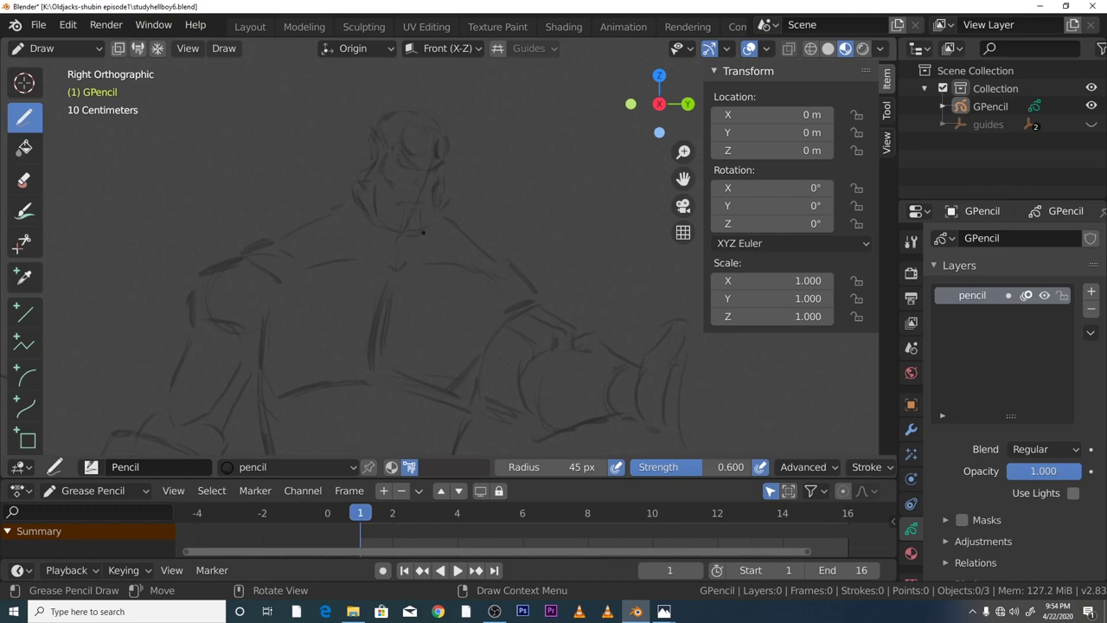
# Zoom out to the whole figure, then undo an accidental erase across the torso and right arm
pyautogui.scroll(4, 668, 171)
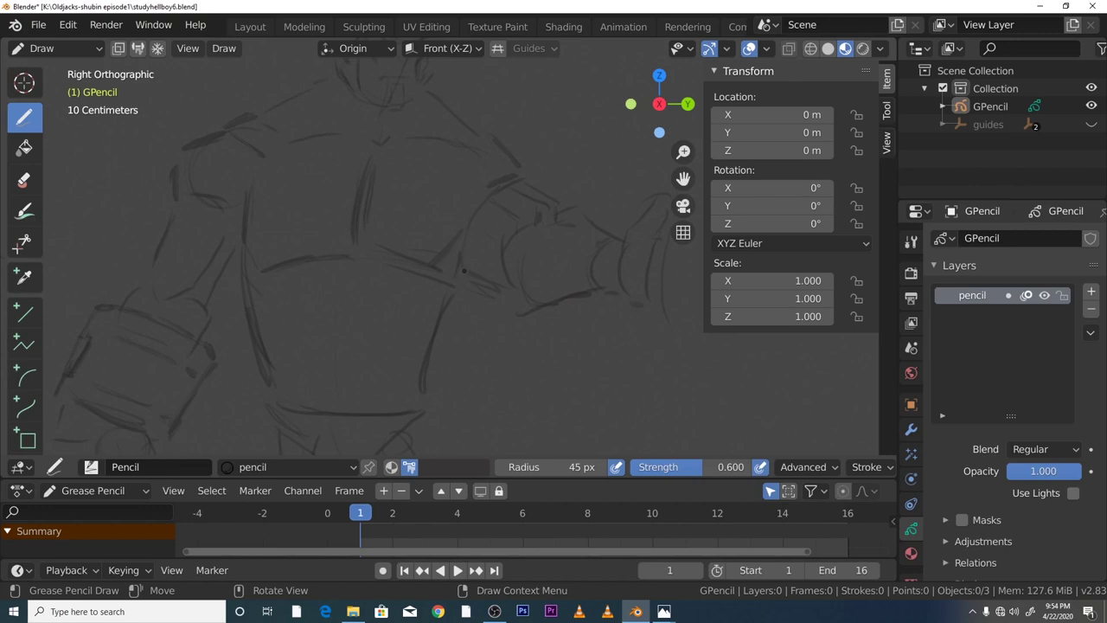
pyautogui.moveTo(683, 151); pyautogui.dragTo(668, 203)
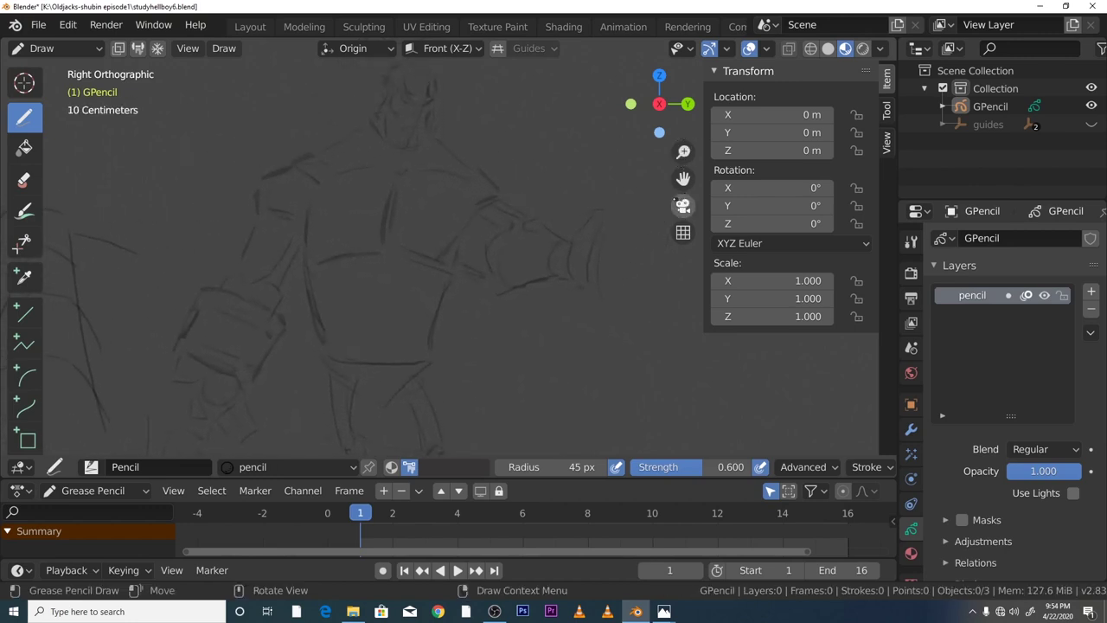
pyautogui.click(23, 179)
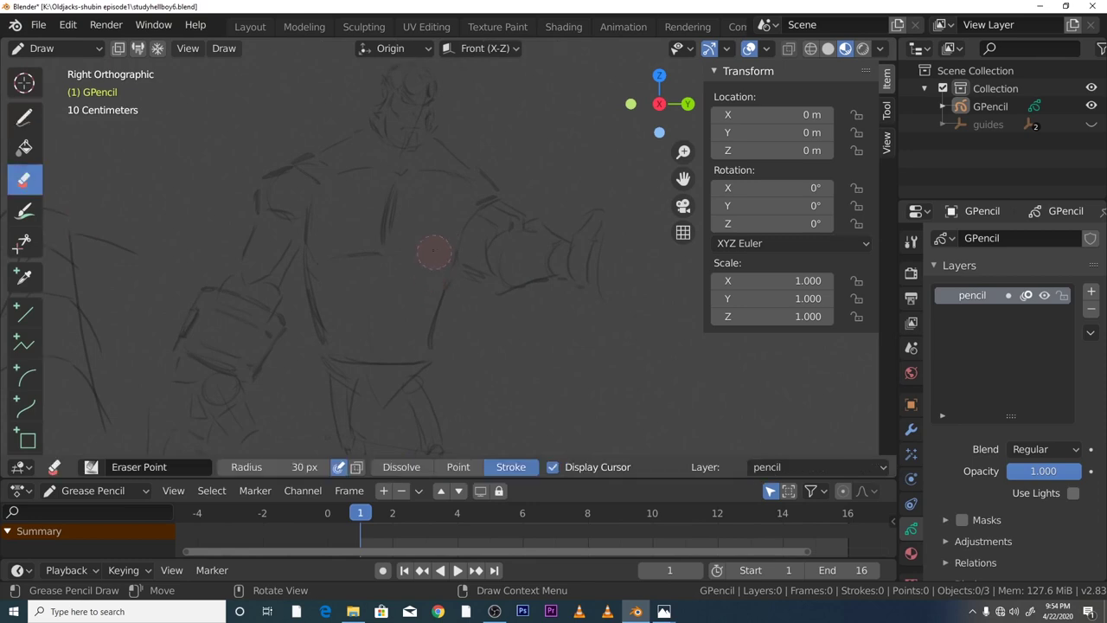
pyautogui.moveTo(398, 214)
pyautogui.mouseDown()
pyautogui.moveTo(412, 284)
pyautogui.moveTo(434, 305)
pyautogui.moveTo(451, 253)
pyautogui.moveTo(482, 210)
pyautogui.mouseUp()
pyautogui.hotkey('ctrl', 'z')
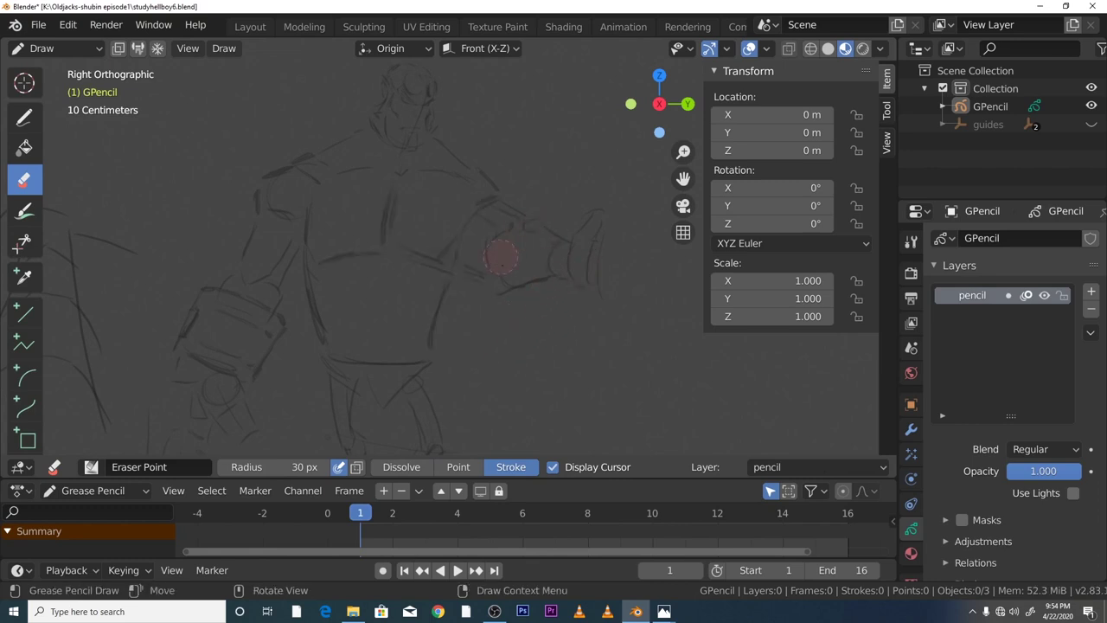
# In Edit Mode, box-select the strokes of the outstretched right hand
pyautogui.hotkey('ctrl', 'Tab')
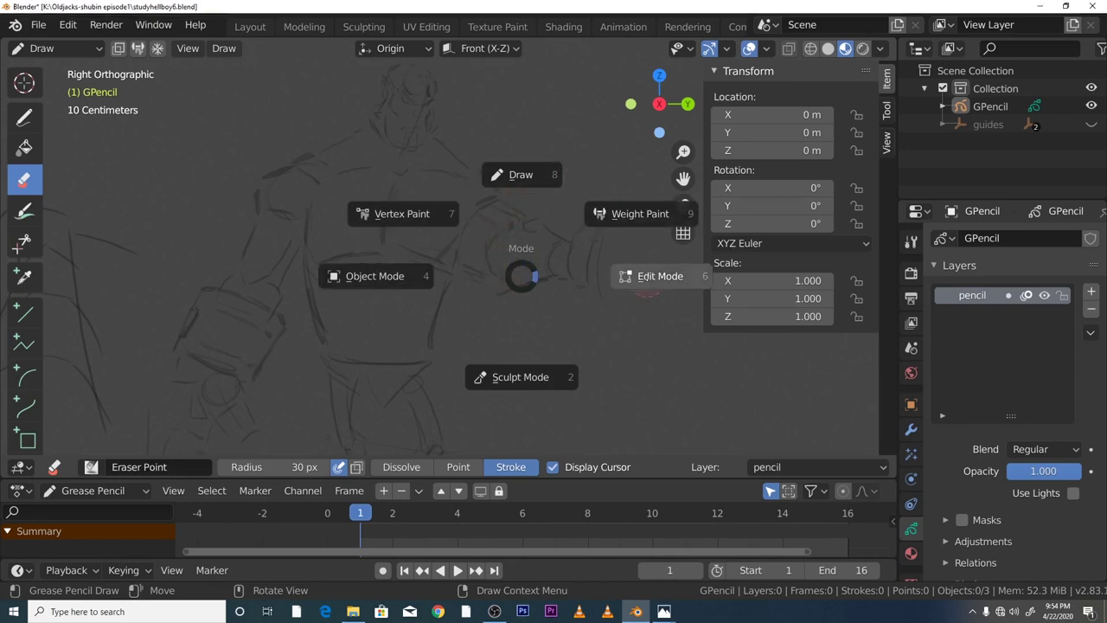
pyautogui.click(647, 289)
pyautogui.press('w')
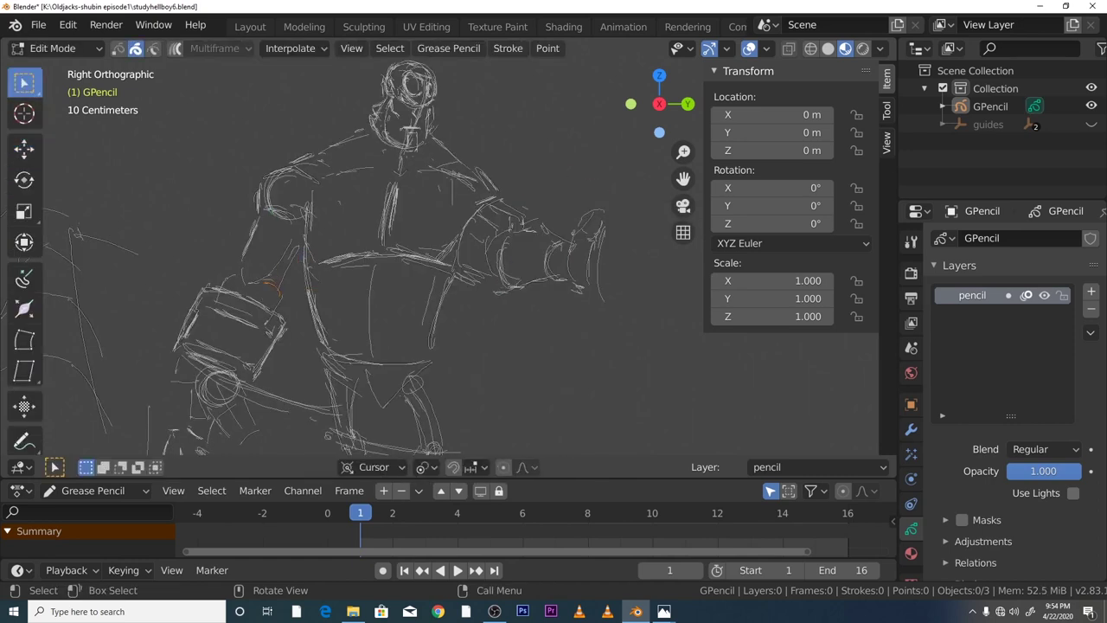
pyautogui.moveTo(636, 327); pyautogui.dragTo(478, 216)
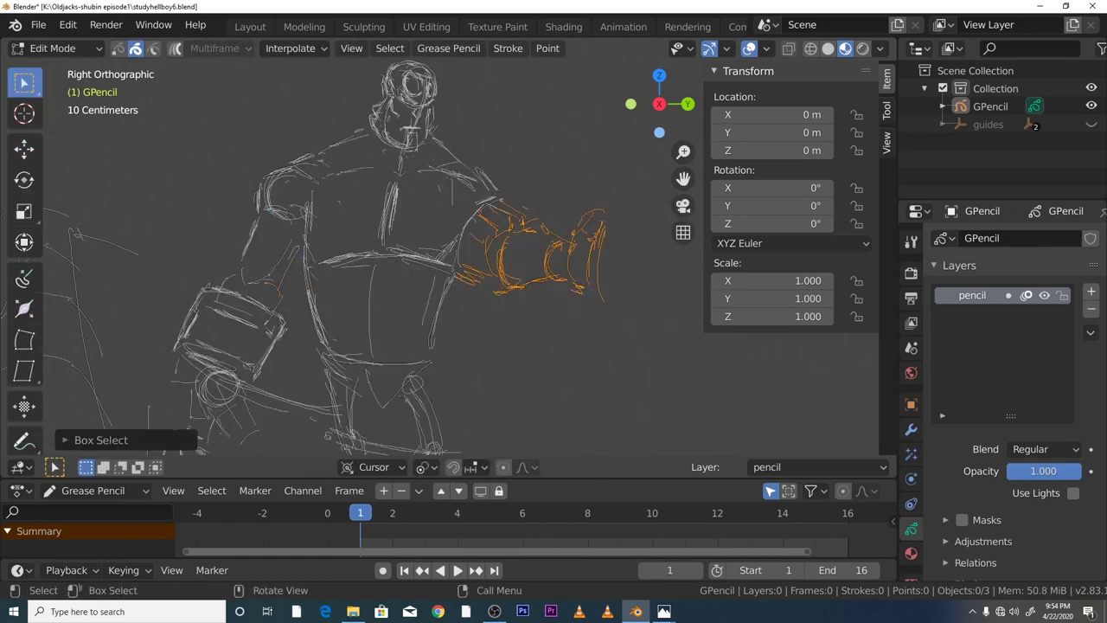
pyautogui.hotkey('ctrl', 'Tab')
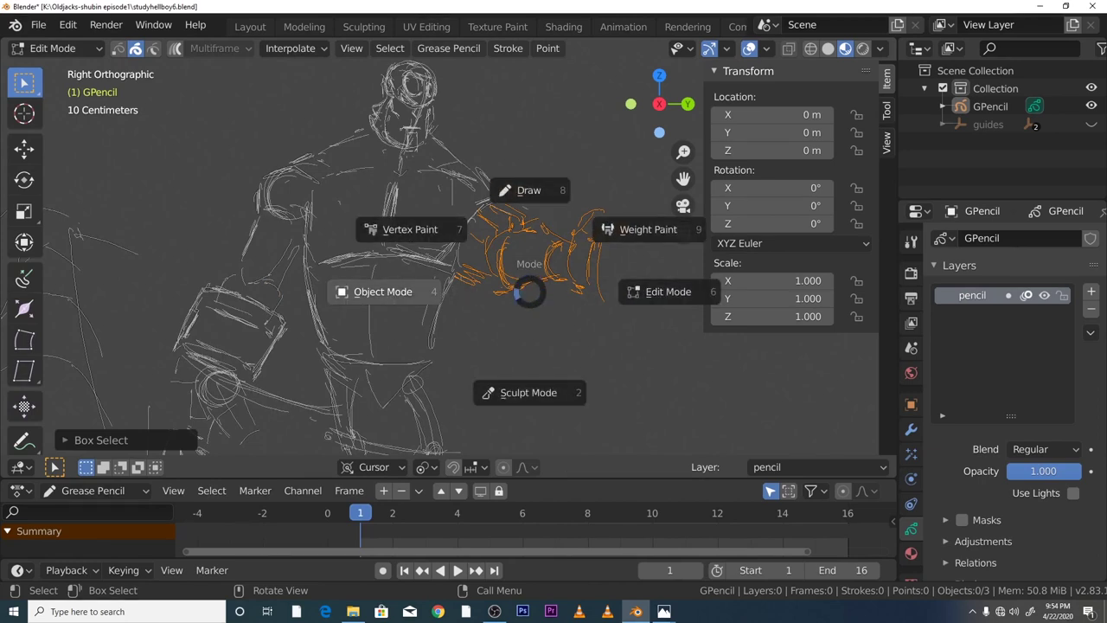
pyautogui.click(536, 342)
pyautogui.hotkey('ctrl', 'Tab')
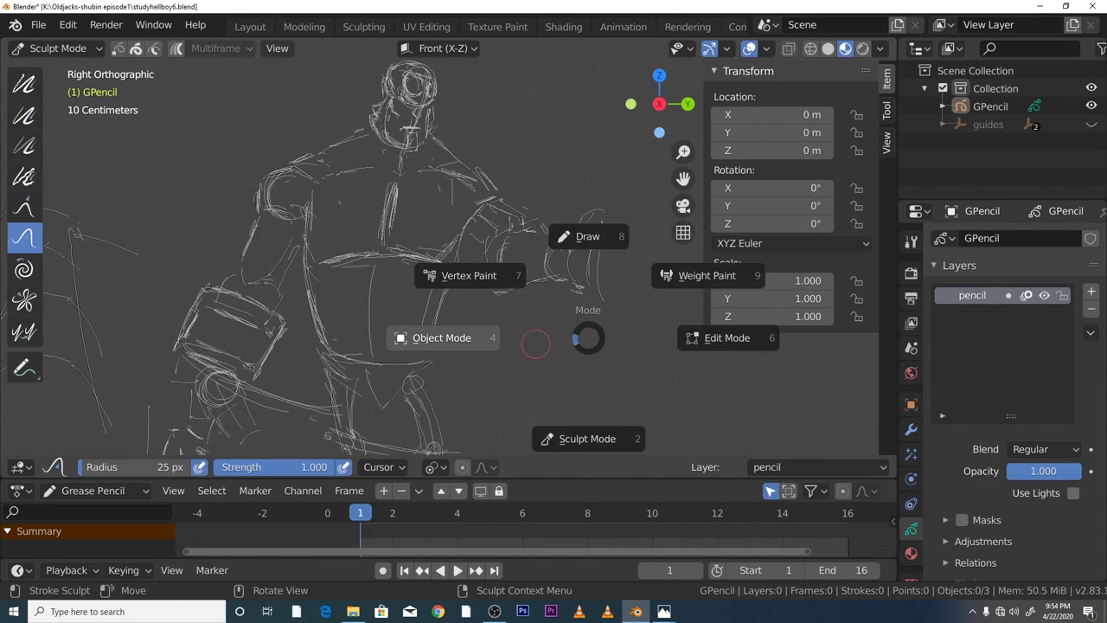
pyautogui.click(631, 339)
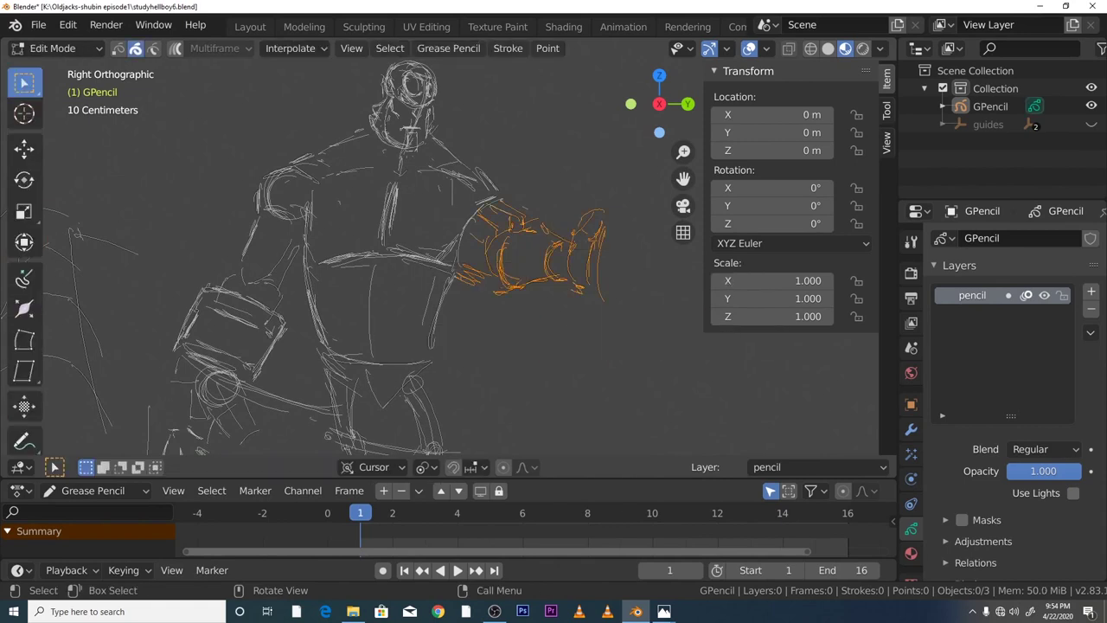
# Move the selected hand strokes up and to the right, then return to Draw mode
pyautogui.click(25, 149)
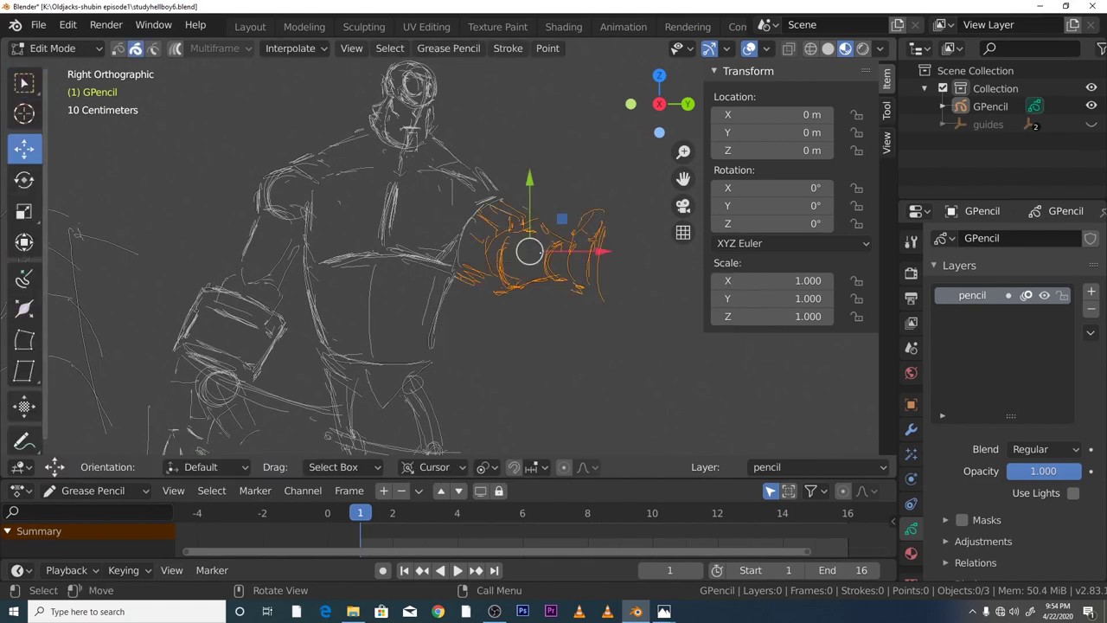
pyautogui.moveTo(597, 254); pyautogui.dragTo(676, 259)
pyautogui.hotkey('ctrl', 'Tab')
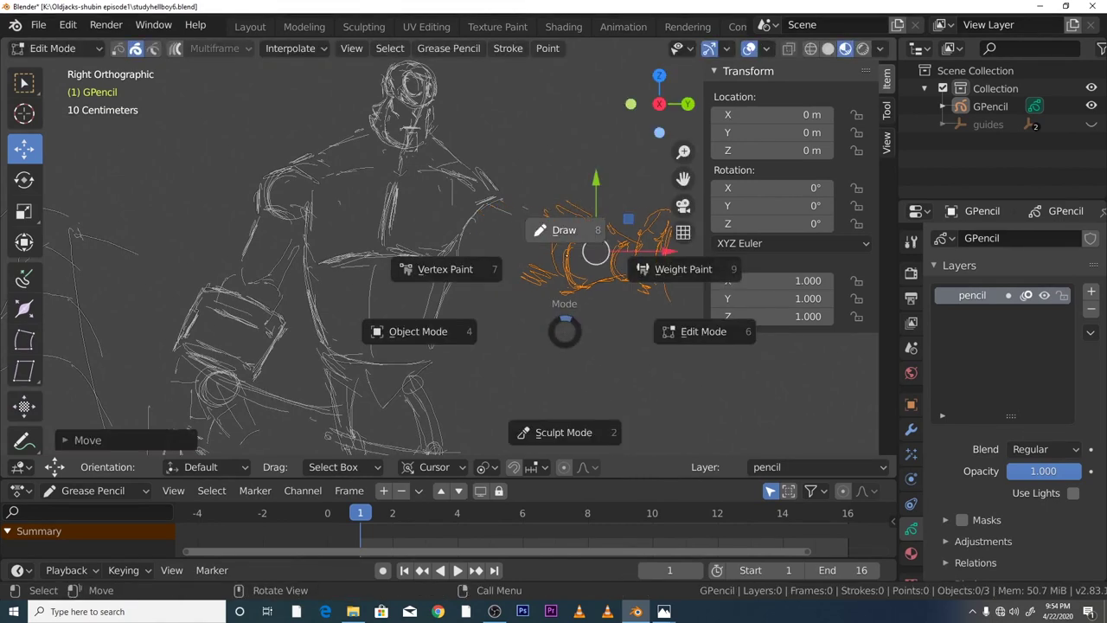
pyautogui.click(554, 252)
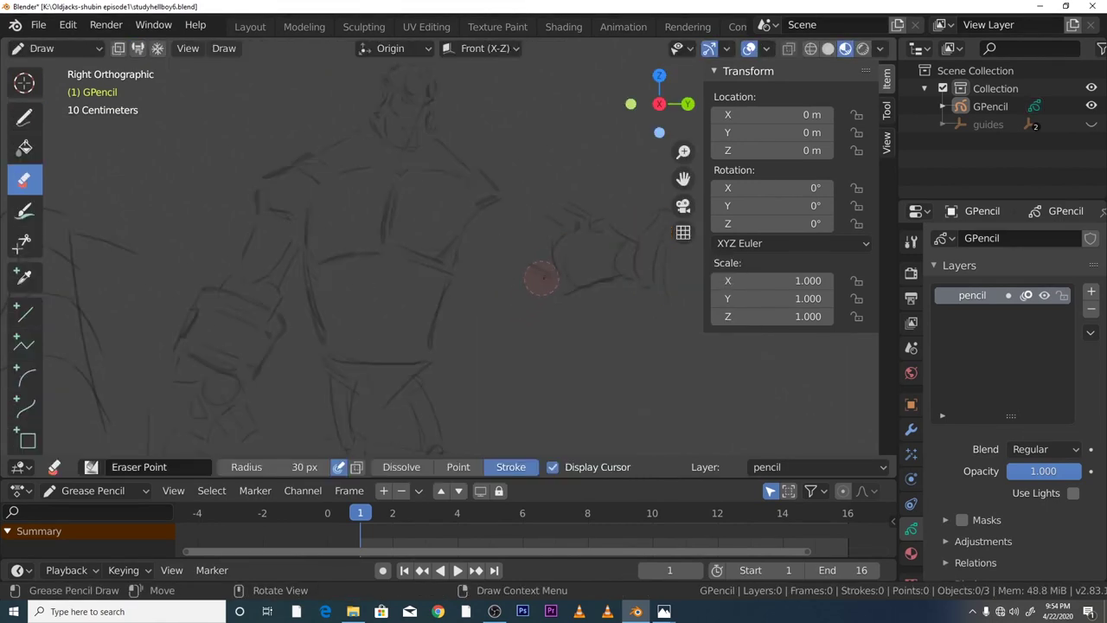
# Erase the stray stomach and belt strokes, then return to the pencil
pyautogui.click(24, 117)
pyautogui.click(23, 180)
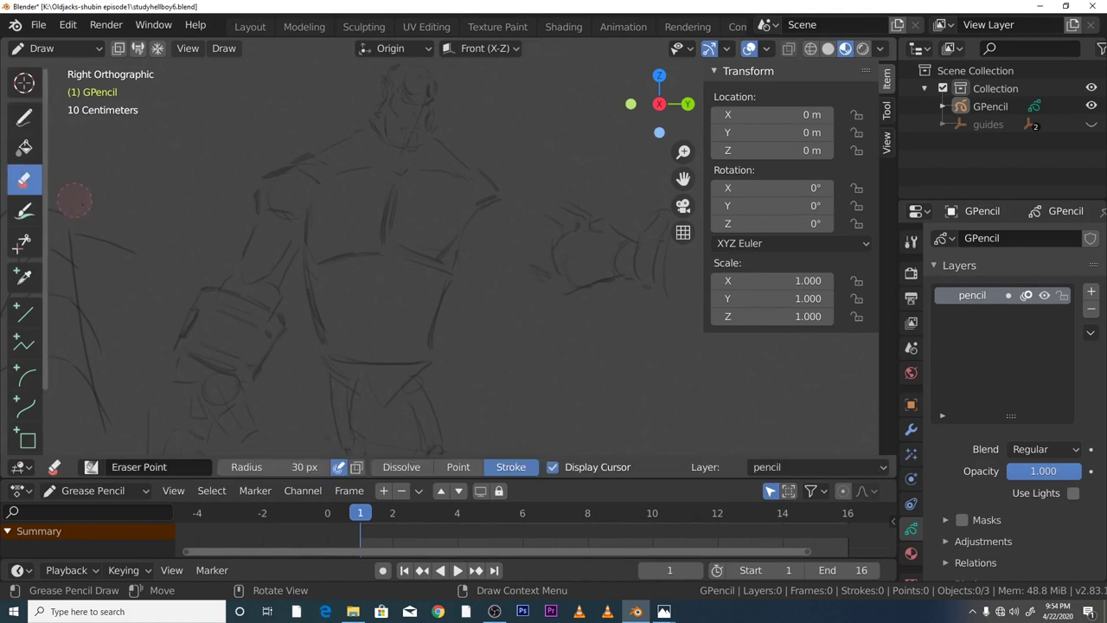
pyautogui.moveTo(433, 312)
pyautogui.mouseDown()
pyautogui.moveTo(448, 257)
pyautogui.moveTo(481, 221)
pyautogui.moveTo(384, 267)
pyautogui.moveTo(377, 235)
pyautogui.mouseUp()
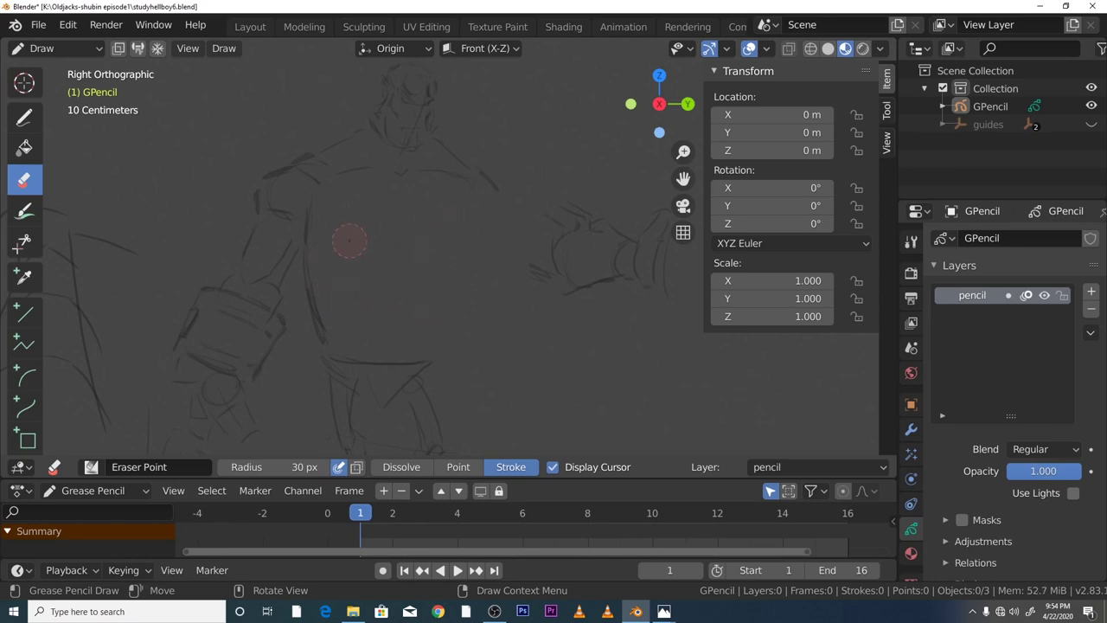
pyautogui.press('d')
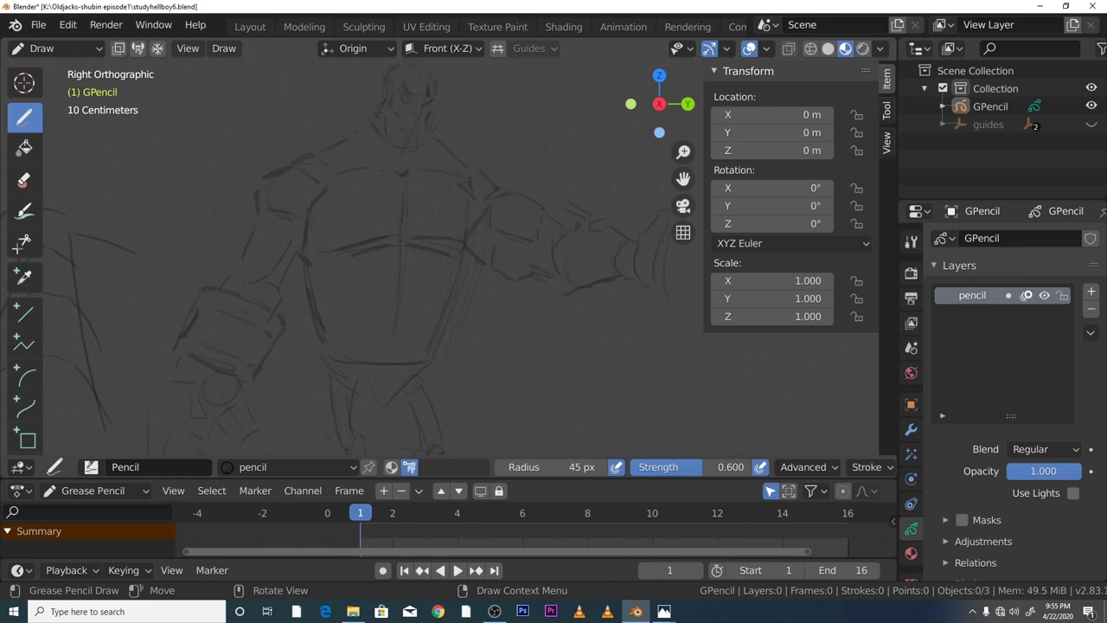
# Add a short stroke on the upper torso, zoom out, and bring OBS Studio to the front
pyautogui.moveTo(322, 147); pyautogui.dragTo(357, 133)
pyautogui.scroll(-3, 324, 211)
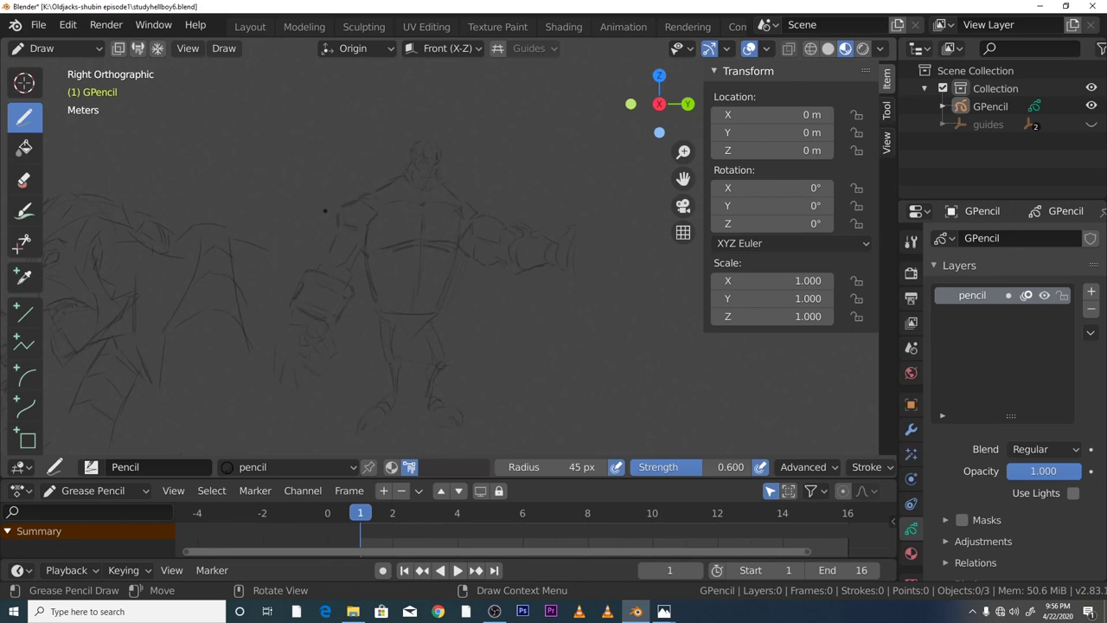
pyautogui.click(494, 611)
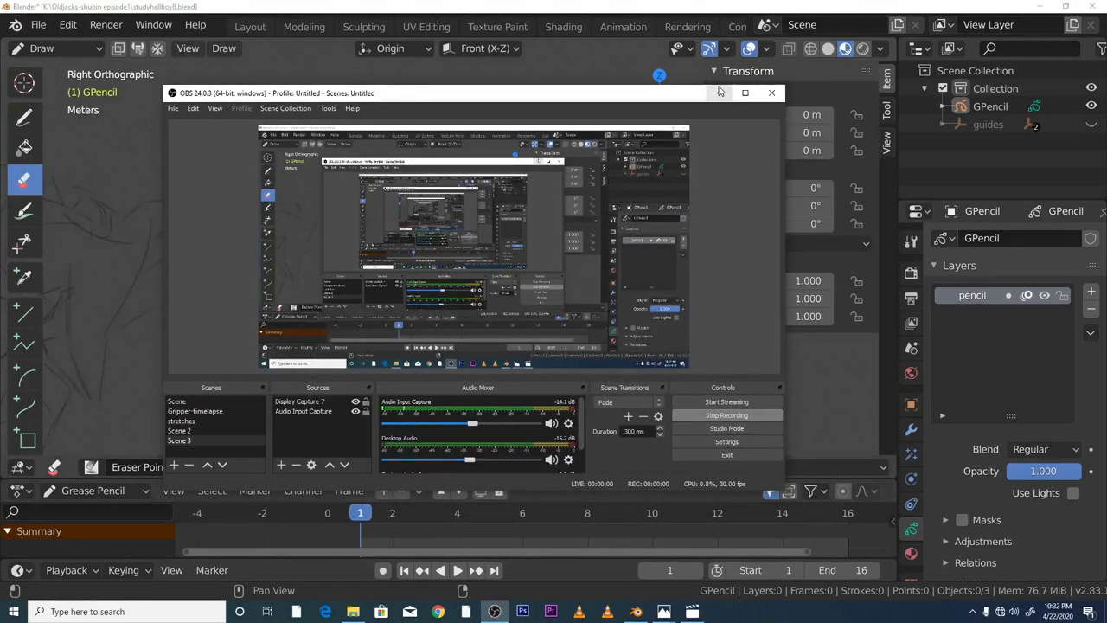
# Minimise the OBS Studio window
pyautogui.click(720, 92)
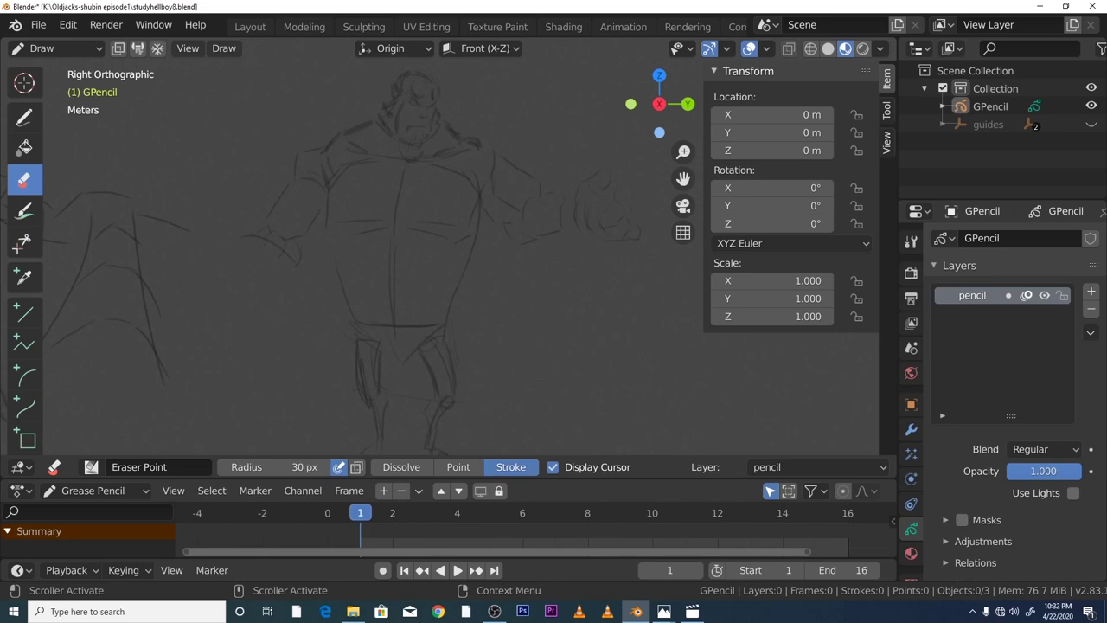
# Bring up the Capture4.PNG Hellboy reference in Photos and drag it to the lower right
pyautogui.click(663, 611)
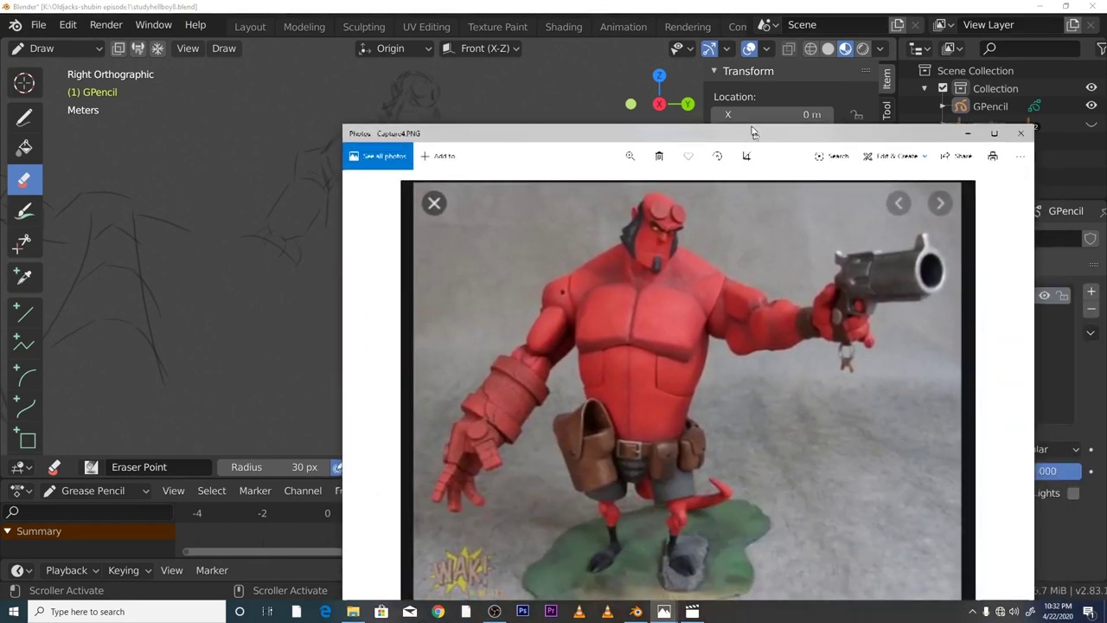
pyautogui.moveTo(752, 132); pyautogui.dragTo(741, 93)
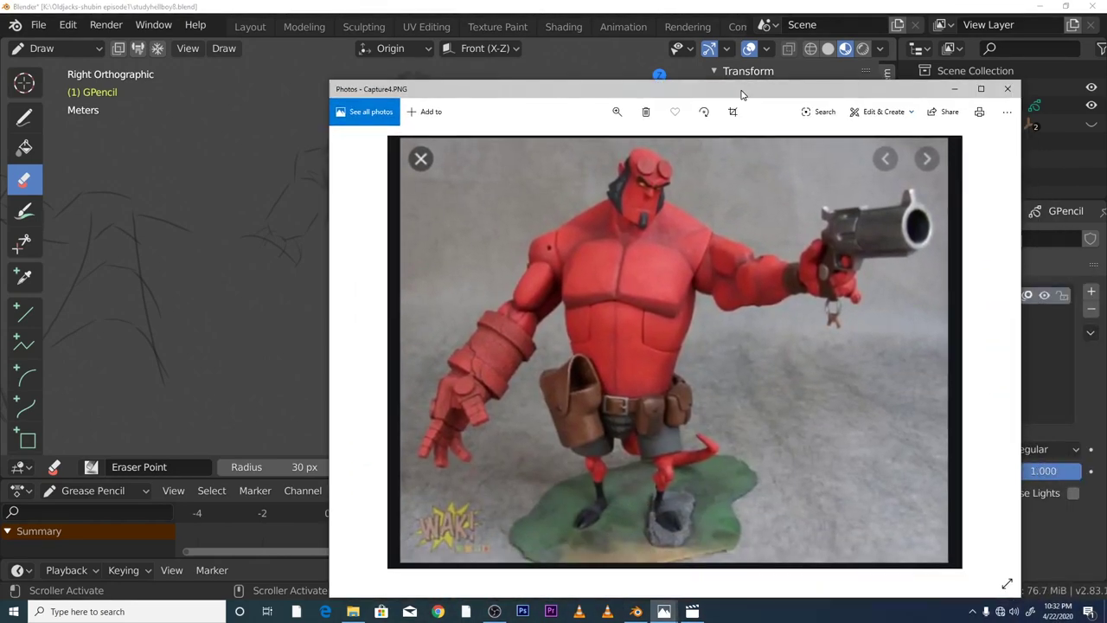
pyautogui.moveTo(741, 93); pyautogui.dragTo(871, 212)
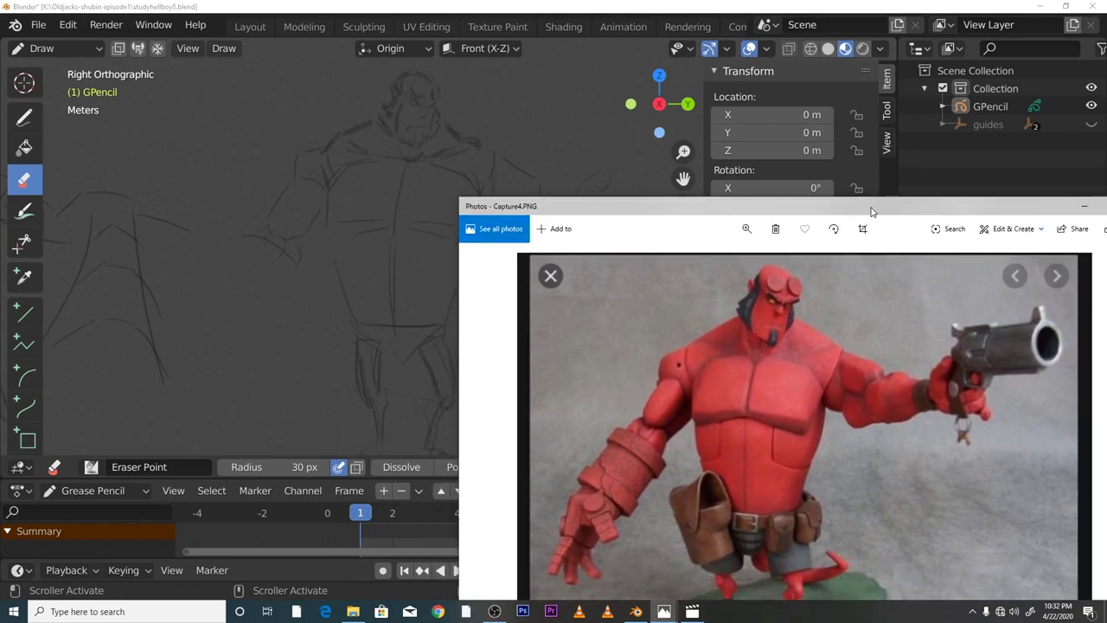
pyautogui.click(24, 118)
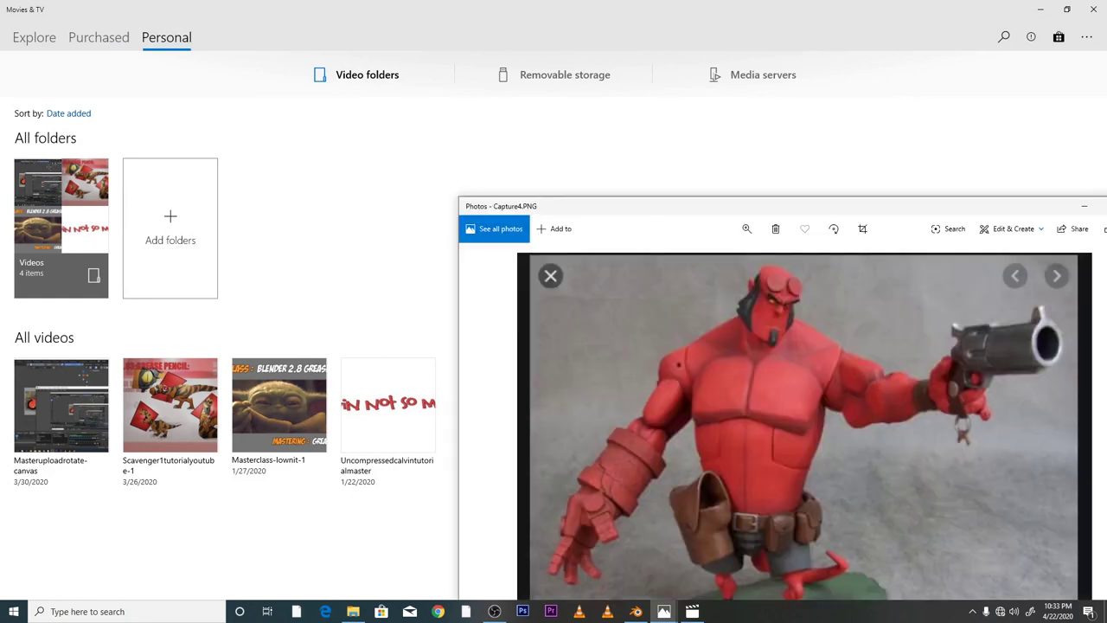
# Push the Photos reference mostly off screen and minimise Movies & TV
pyautogui.moveTo(664, 208); pyautogui.dragTo(1106, 61)
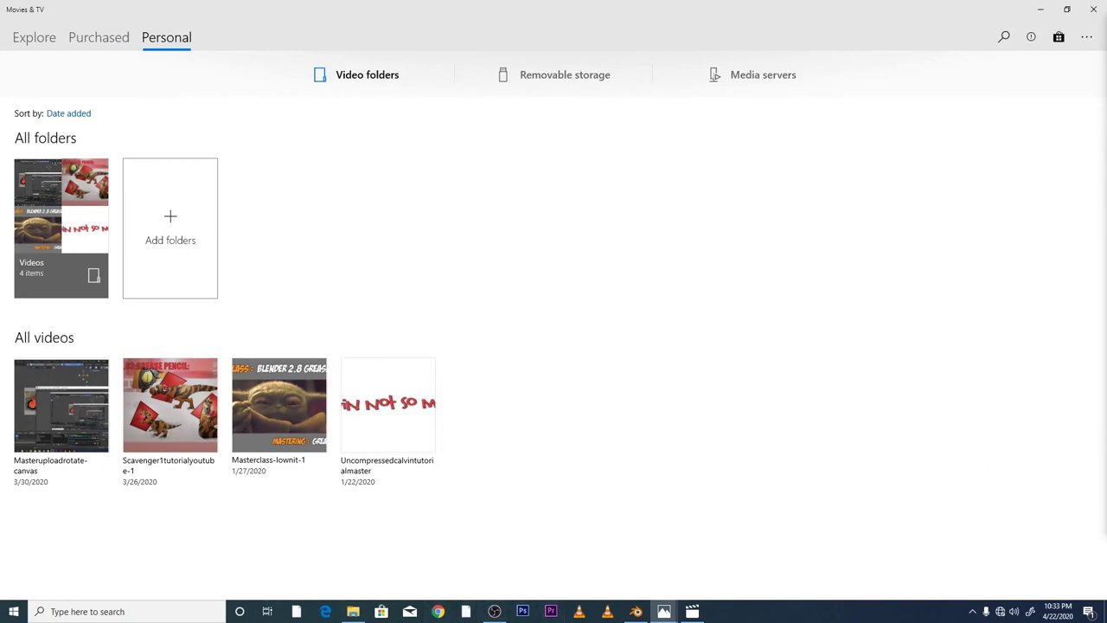
pyautogui.click(1042, 8)
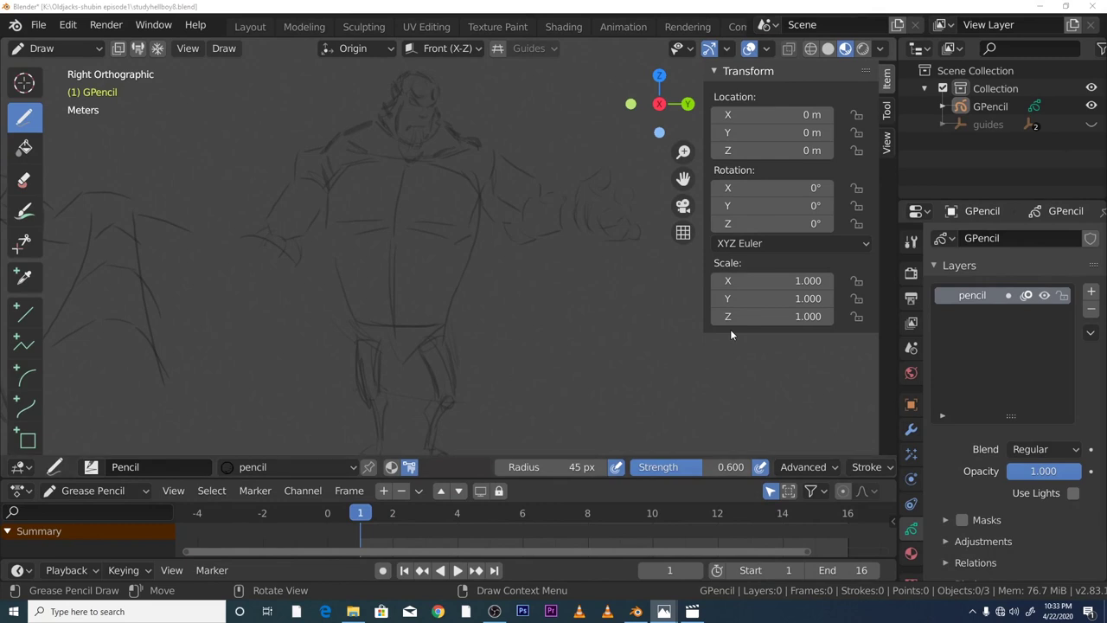
# Toggle to the eraser and back to the pencil for redrawing the stone hand
pyautogui.click(24, 179)
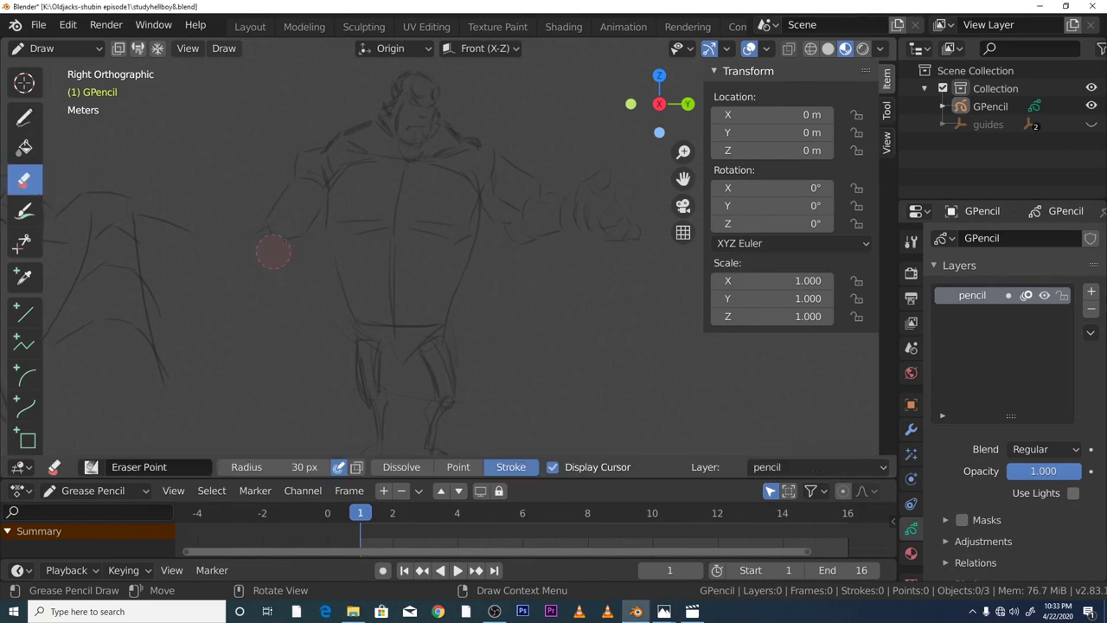
pyautogui.press('d')
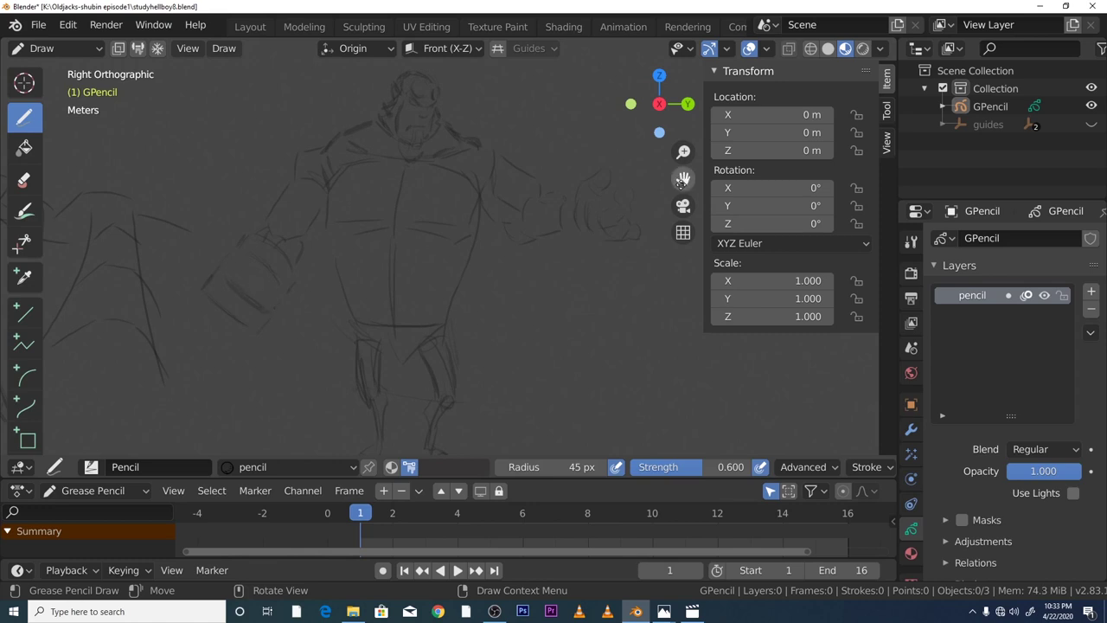
# Pan and zoom the view to frame the stone fist and legs closely
pyautogui.moveTo(683, 178)
pyautogui.mouseDown()
pyautogui.moveTo(744, 136)
pyautogui.moveTo(742, 150)
pyautogui.mouseUp()
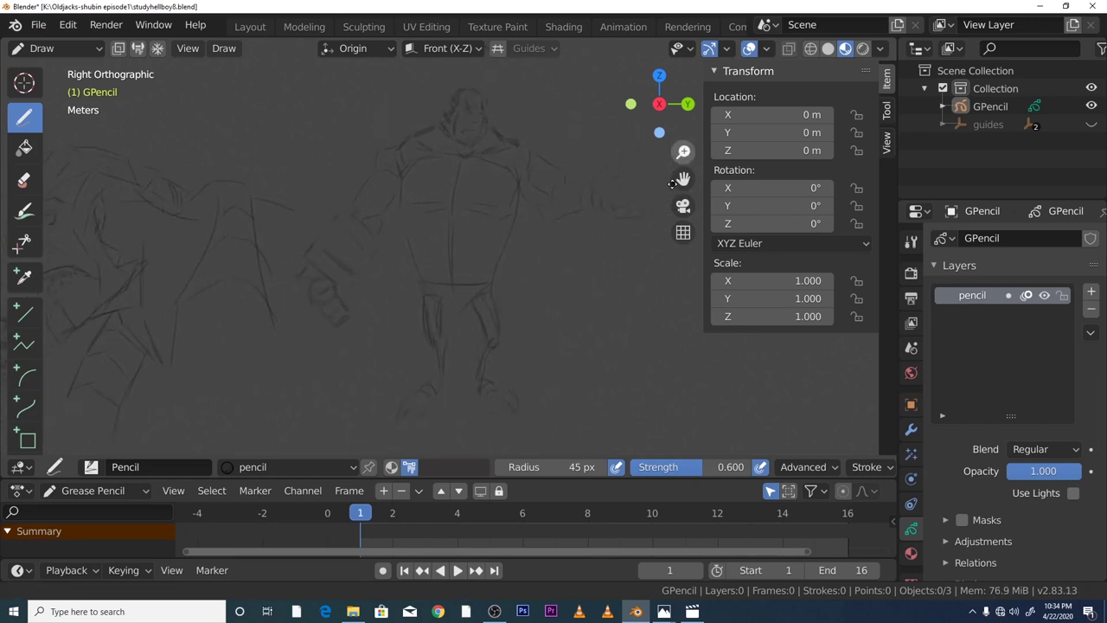
pyautogui.moveTo(683, 177); pyautogui.dragTo(698, 123)
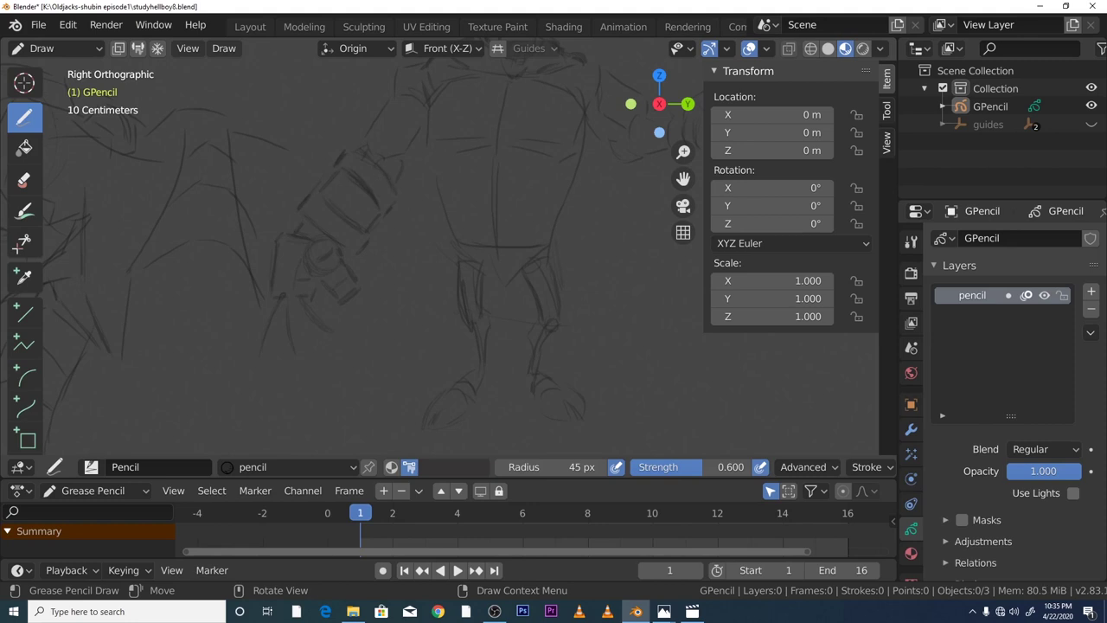
# Erase the short stray stroke near the figure's raised arm, then return to the Draw tool
pyautogui.click(24, 179)
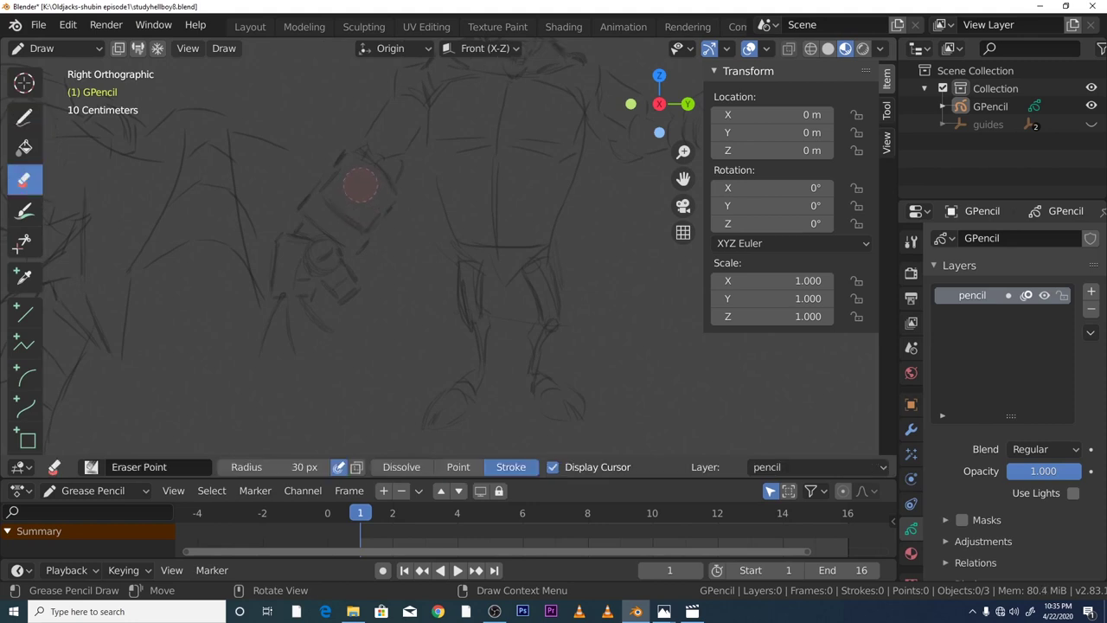
pyautogui.press('d')
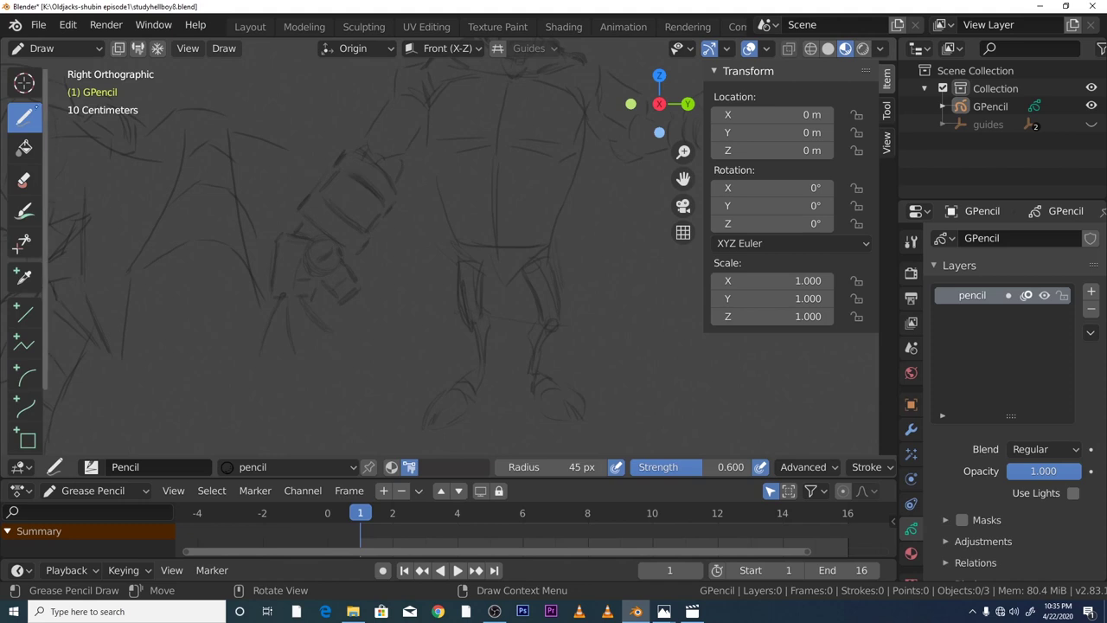
pyautogui.click(23, 179)
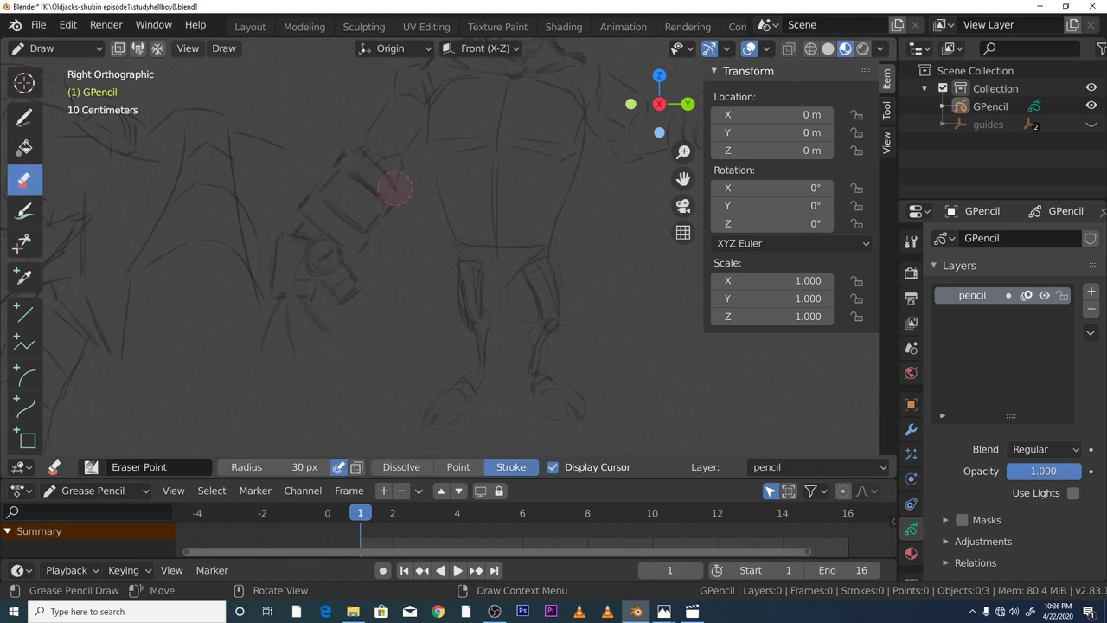
pyautogui.click(343, 156)
pyautogui.click(23, 117)
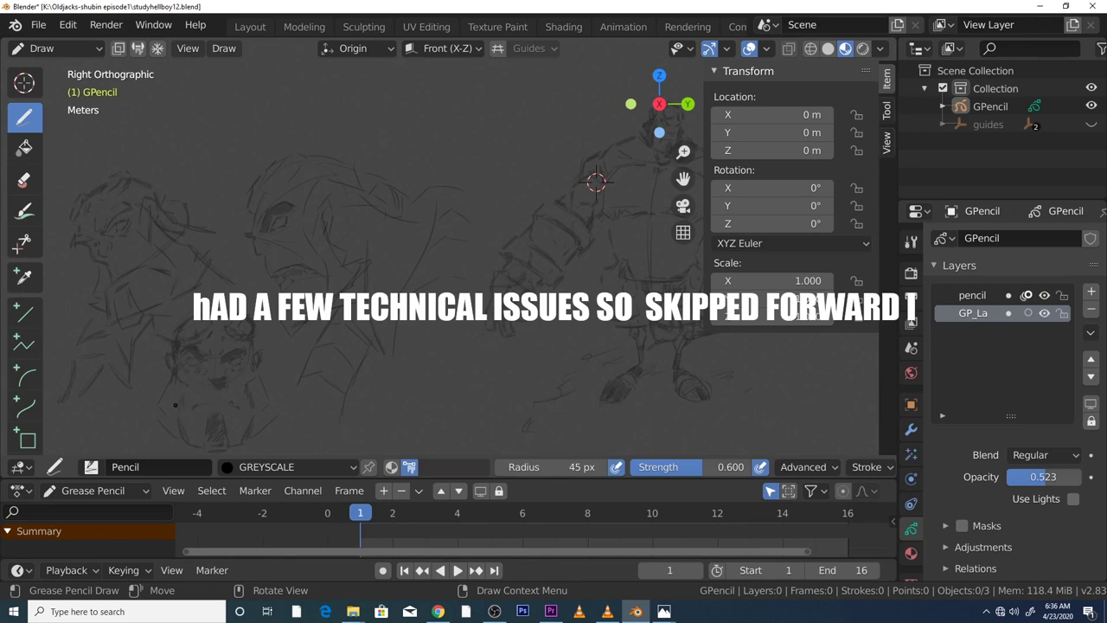
# Add dark shading strokes to the lower-left face and around the middle face's eye
pyautogui.moveTo(183, 382)
pyautogui.mouseDown()
pyautogui.moveTo(162, 410)
pyautogui.moveTo(140, 405)
pyautogui.moveTo(181, 433)
pyautogui.mouseUp()
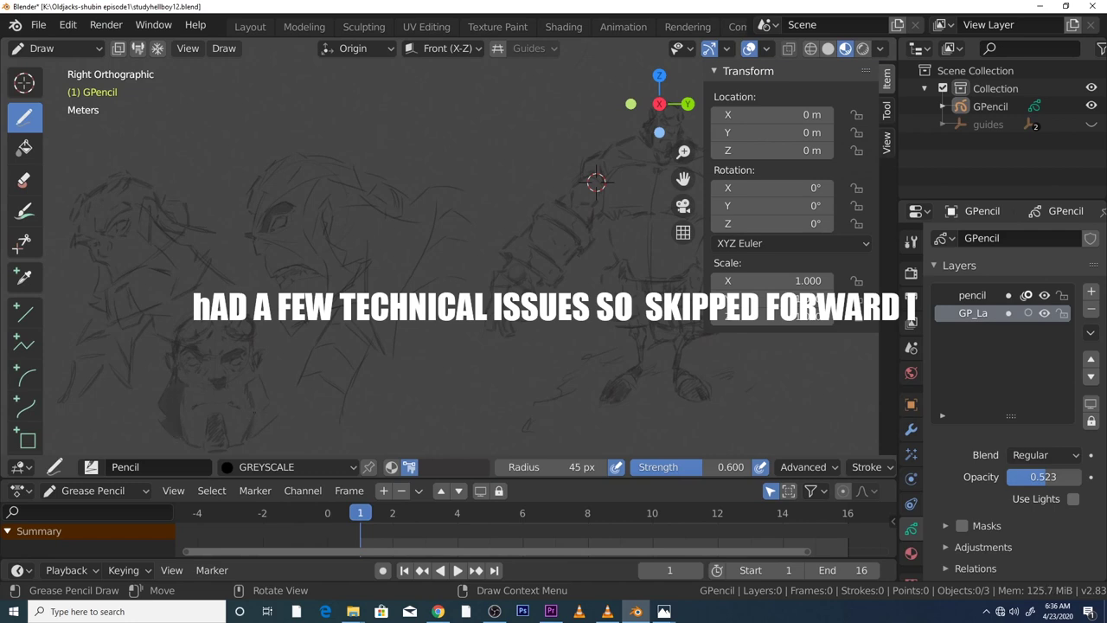
pyautogui.moveTo(256, 374)
pyautogui.mouseDown()
pyautogui.moveTo(278, 415)
pyautogui.moveTo(255, 437)
pyautogui.mouseUp()
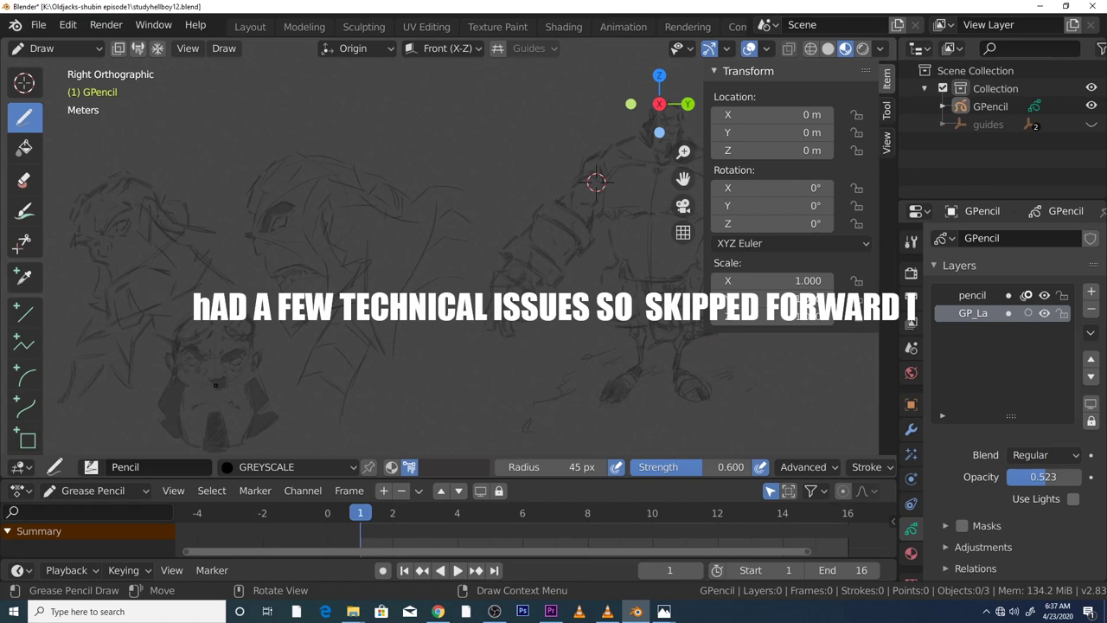
pyautogui.scroll(4, 449, 259)
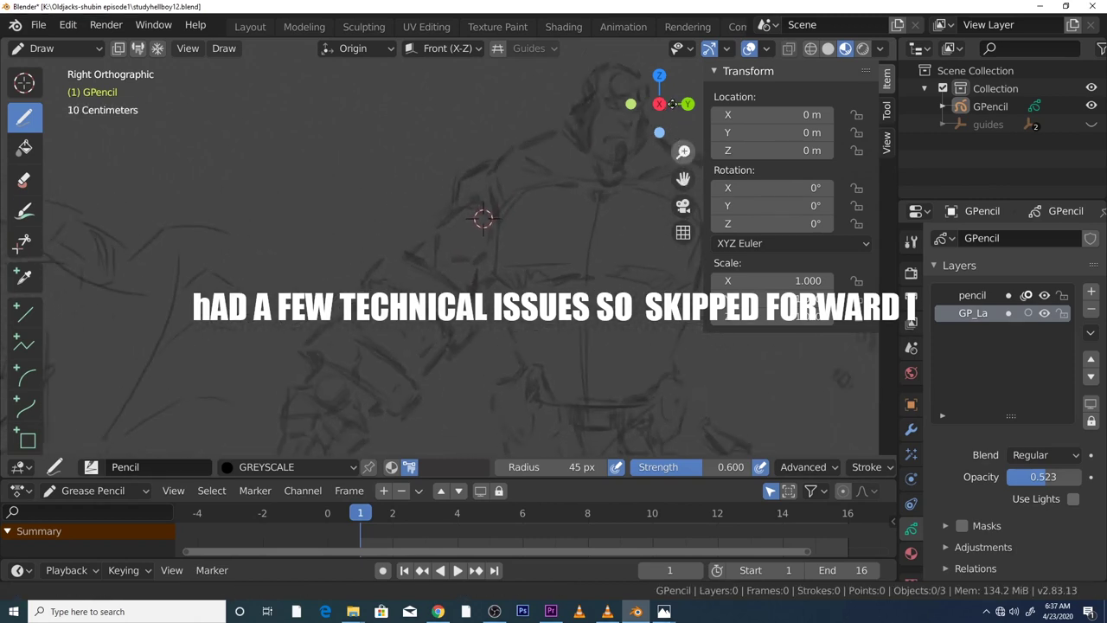
pyautogui.moveTo(683, 178); pyautogui.dragTo(519, 191)
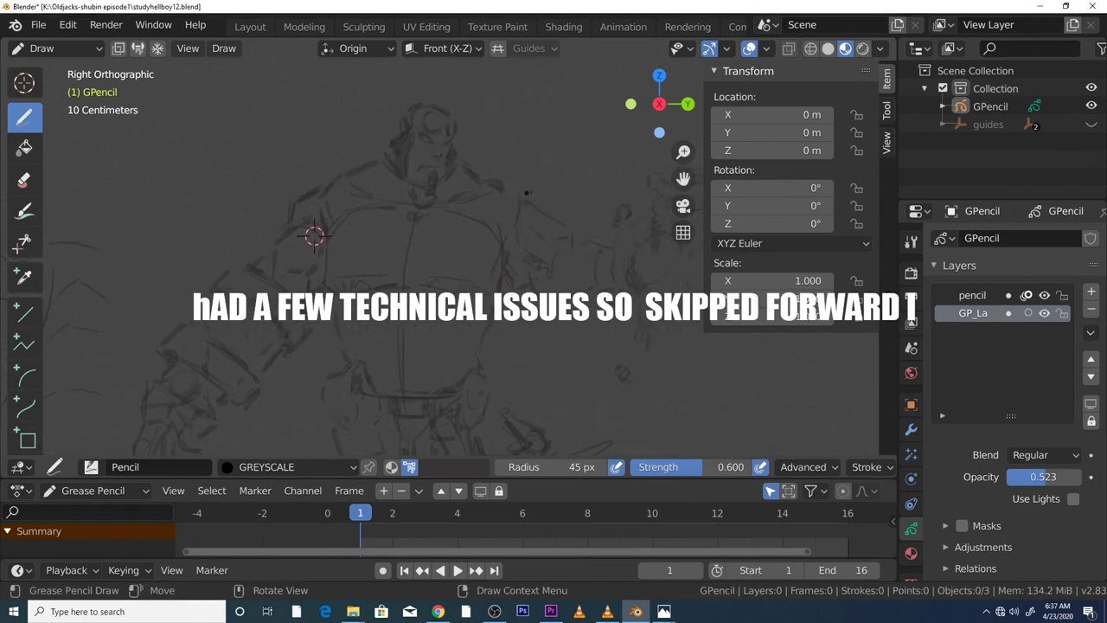
pyautogui.scroll(-4, 683, 156)
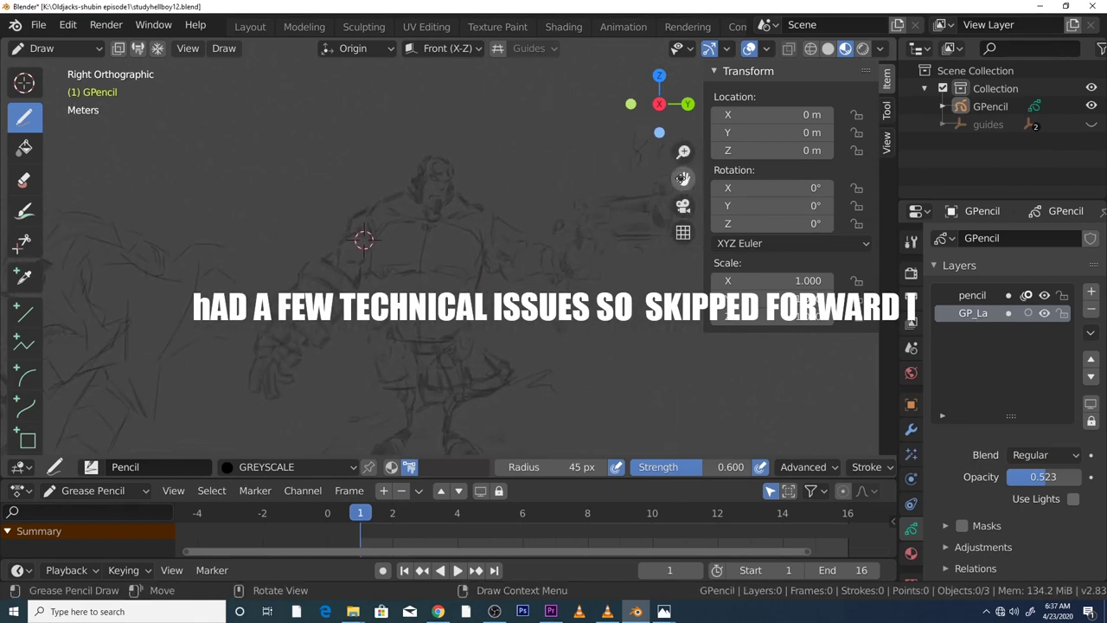
pyautogui.moveTo(683, 178)
pyautogui.mouseDown()
pyautogui.moveTo(734, 136)
pyautogui.moveTo(954, 121)
pyautogui.mouseUp()
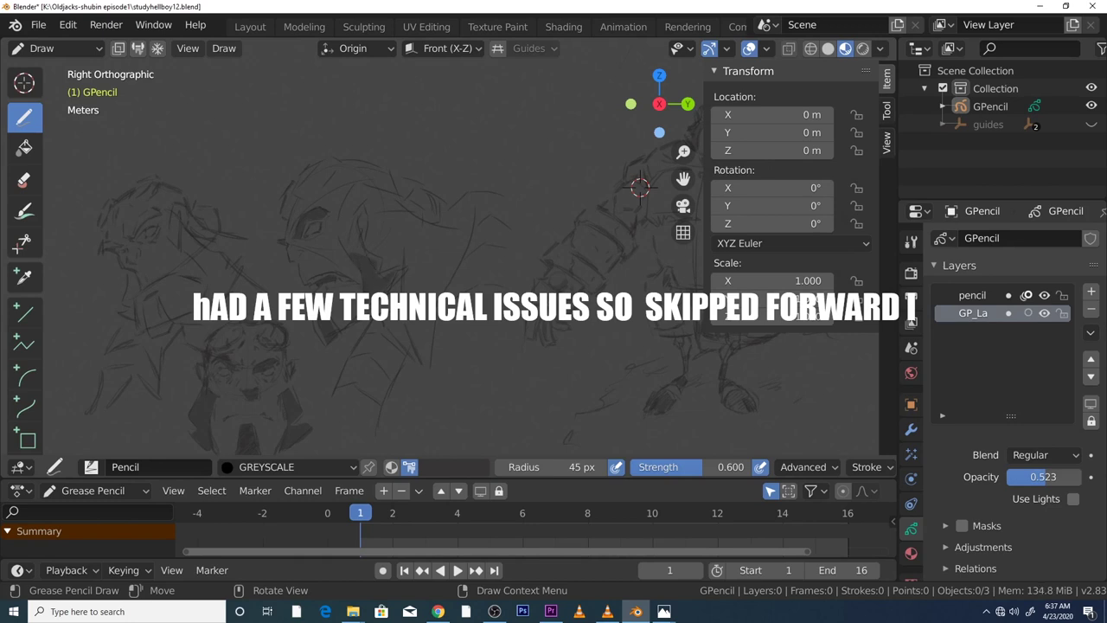
pyautogui.moveTo(349, 249); pyautogui.dragTo(351, 235)
pyautogui.moveTo(358, 196); pyautogui.dragTo(345, 224)
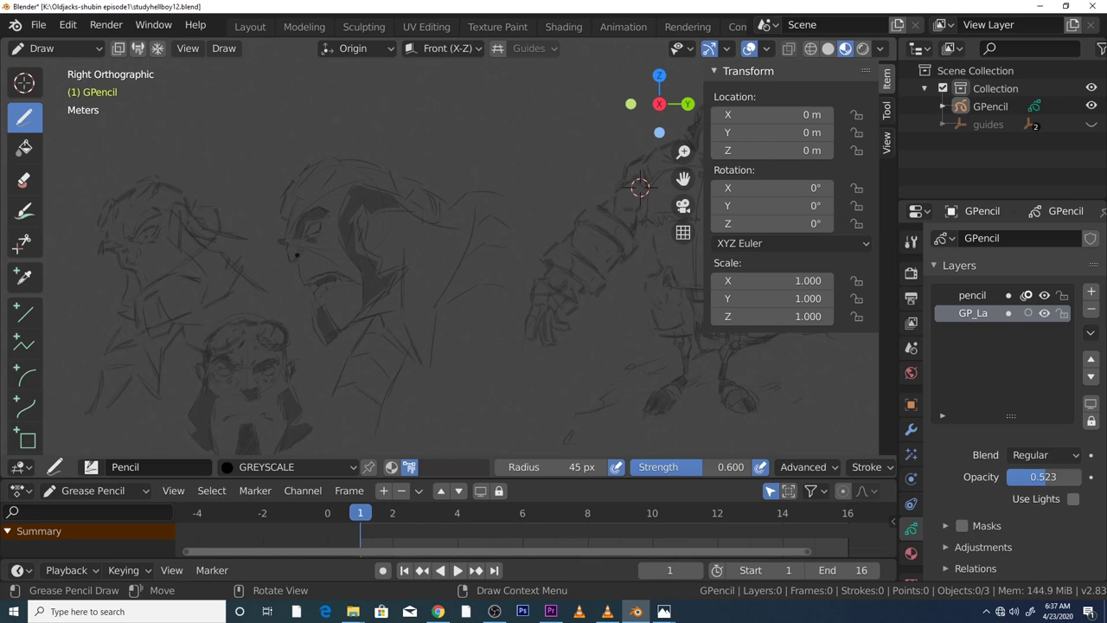
# Shade the left face's cheek, jaw and collar, undoing one neck stroke
pyautogui.moveTo(167, 312)
pyautogui.mouseDown()
pyautogui.moveTo(151, 334)
pyautogui.moveTo(144, 322)
pyautogui.mouseUp()
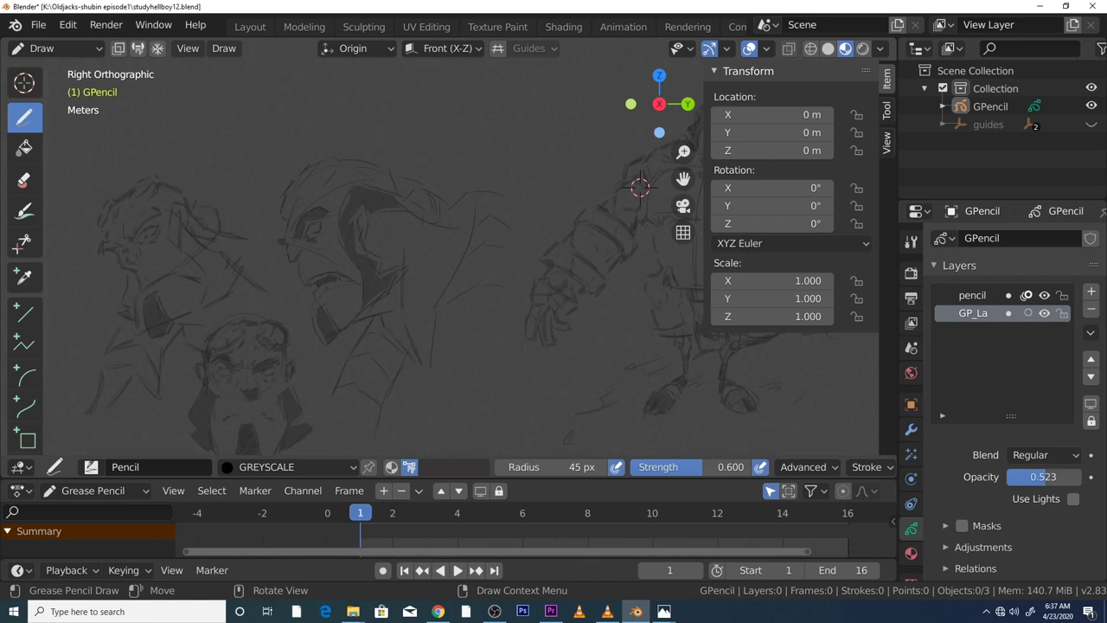
pyautogui.moveTo(137, 278); pyautogui.dragTo(134, 294)
pyautogui.moveTo(191, 232)
pyautogui.mouseDown()
pyautogui.moveTo(183, 242)
pyautogui.moveTo(199, 299)
pyautogui.mouseUp()
pyautogui.moveTo(196, 264); pyautogui.dragTo(190, 277)
pyautogui.hotkey('ctrl', 'z')
pyautogui.hotkey('ctrl', 'z')
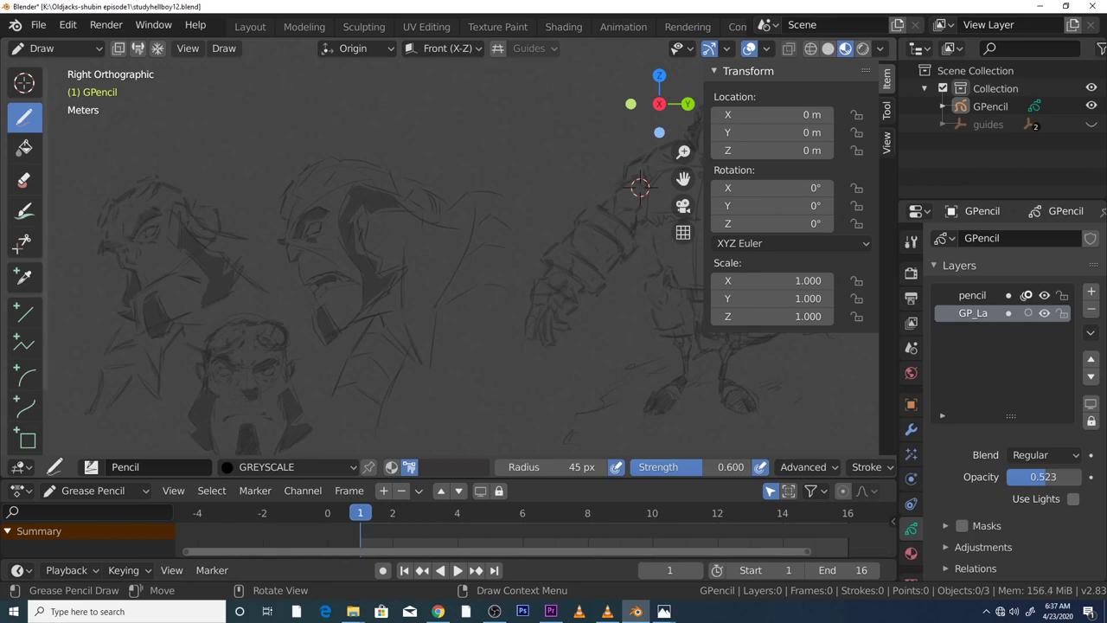
pyautogui.moveTo(102, 225); pyautogui.dragTo(111, 232)
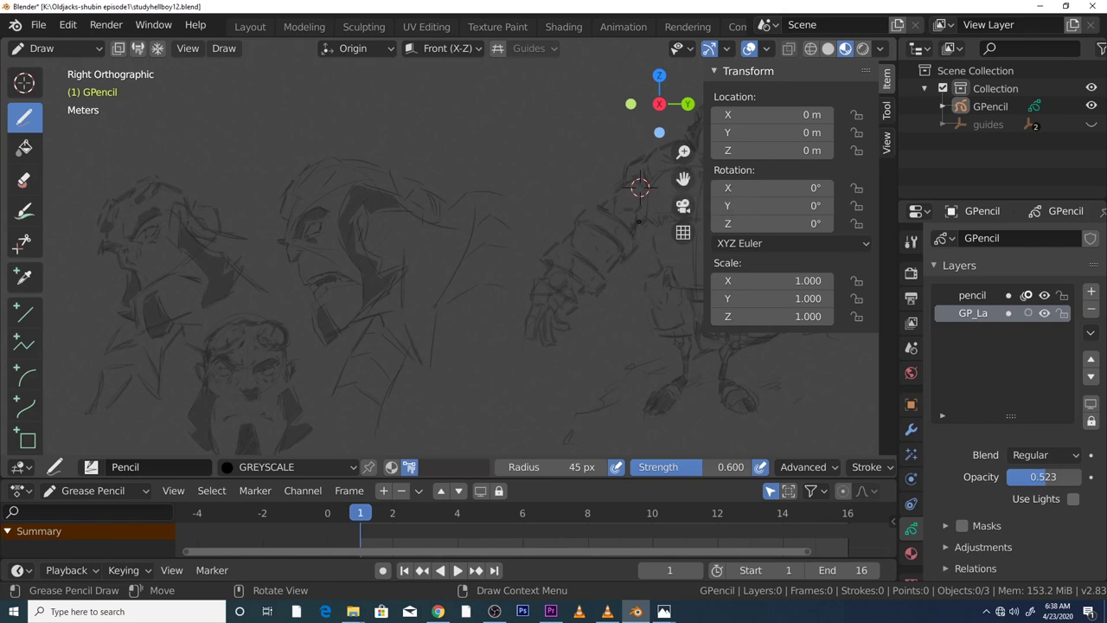
pyautogui.moveTo(684, 178)
pyautogui.mouseDown()
pyautogui.moveTo(453, 215)
pyautogui.moveTo(333, 313)
pyautogui.mouseUp()
pyautogui.moveTo(683, 152); pyautogui.dragTo(670, 111)
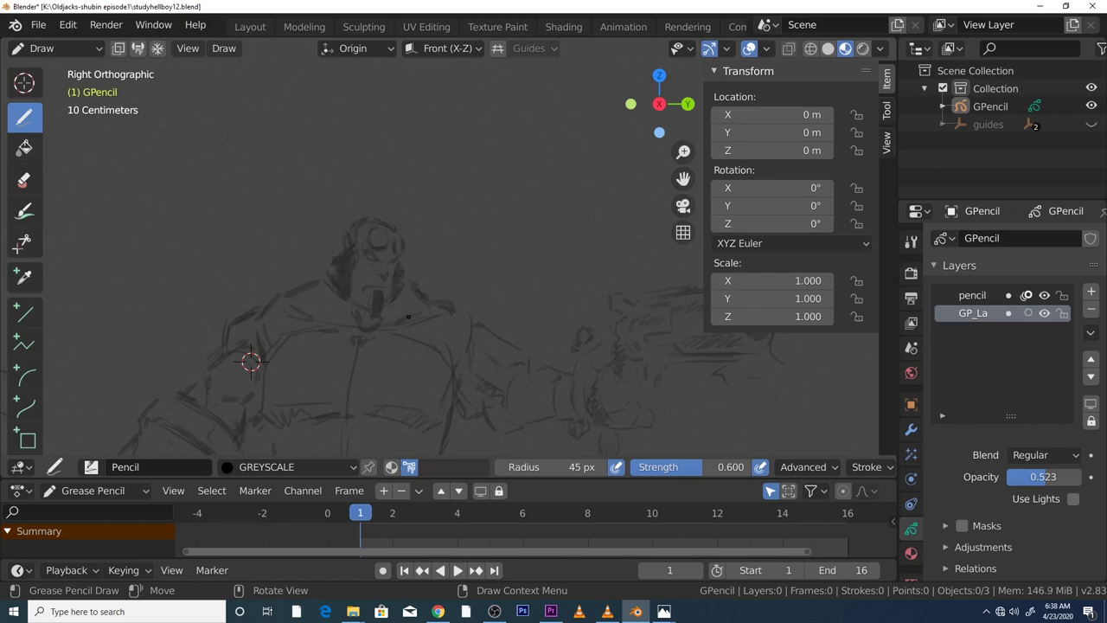
# Add a few short pencil strokes around the Hellboy figure's midsection, then bring the legs into view
pyautogui.moveTo(387, 410); pyautogui.dragTo(403, 420)
pyautogui.moveTo(404, 416); pyautogui.dragTo(424, 425)
pyautogui.moveTo(300, 406); pyautogui.dragTo(337, 414)
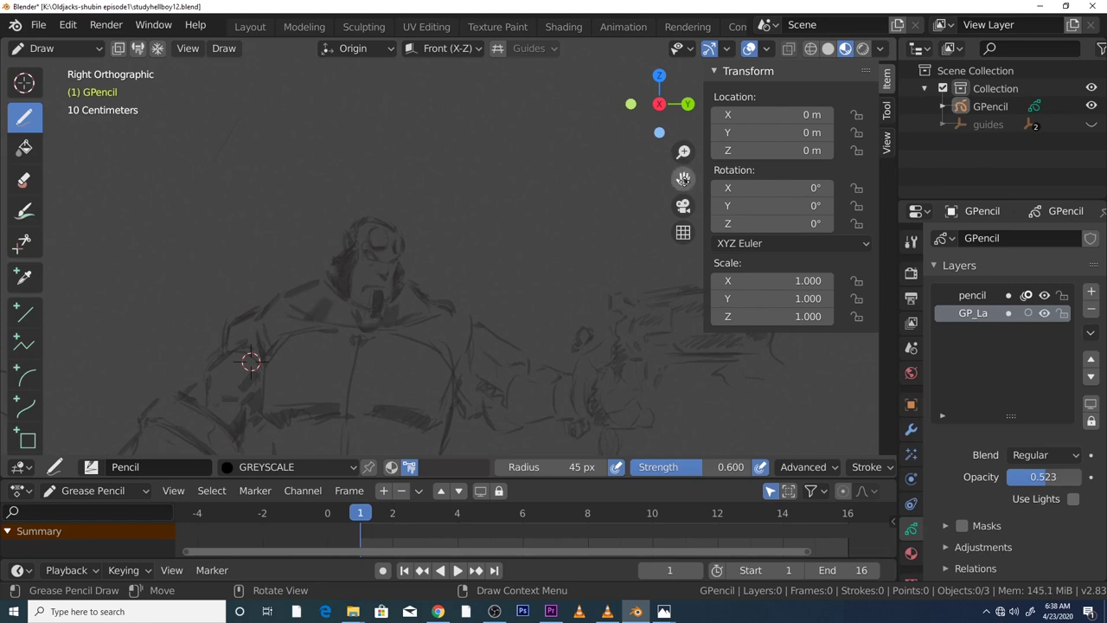
pyautogui.moveTo(683, 178); pyautogui.dragTo(627, 61)
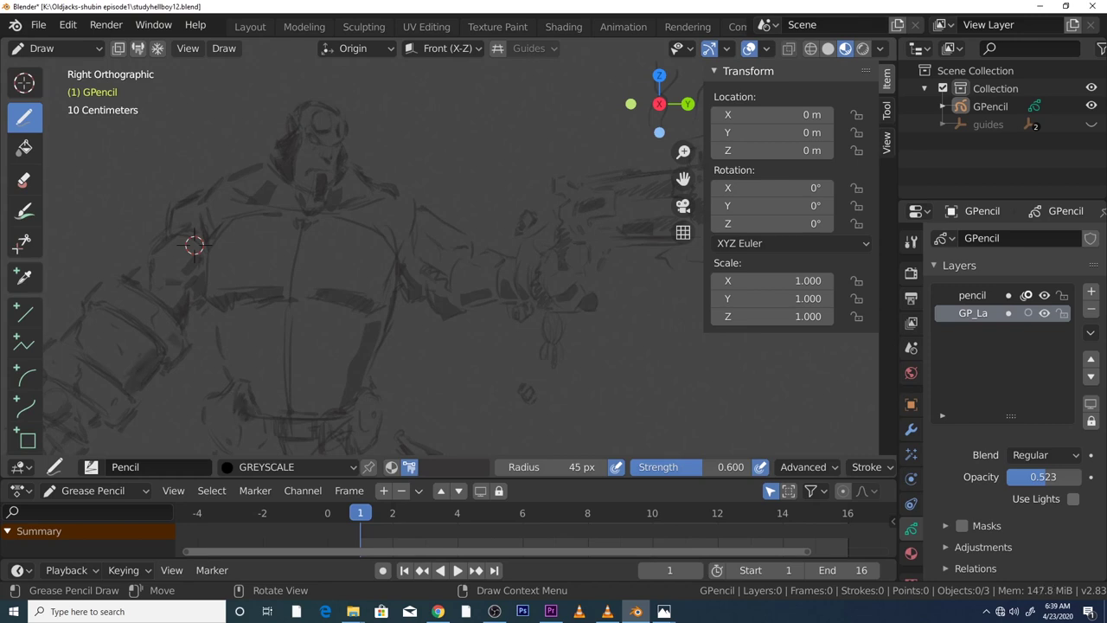
pyautogui.keyDown('shift'); pyautogui.moveTo(194, 244); pyautogui.dragTo(351, 113, button='middle'); pyautogui.keyUp('shift')
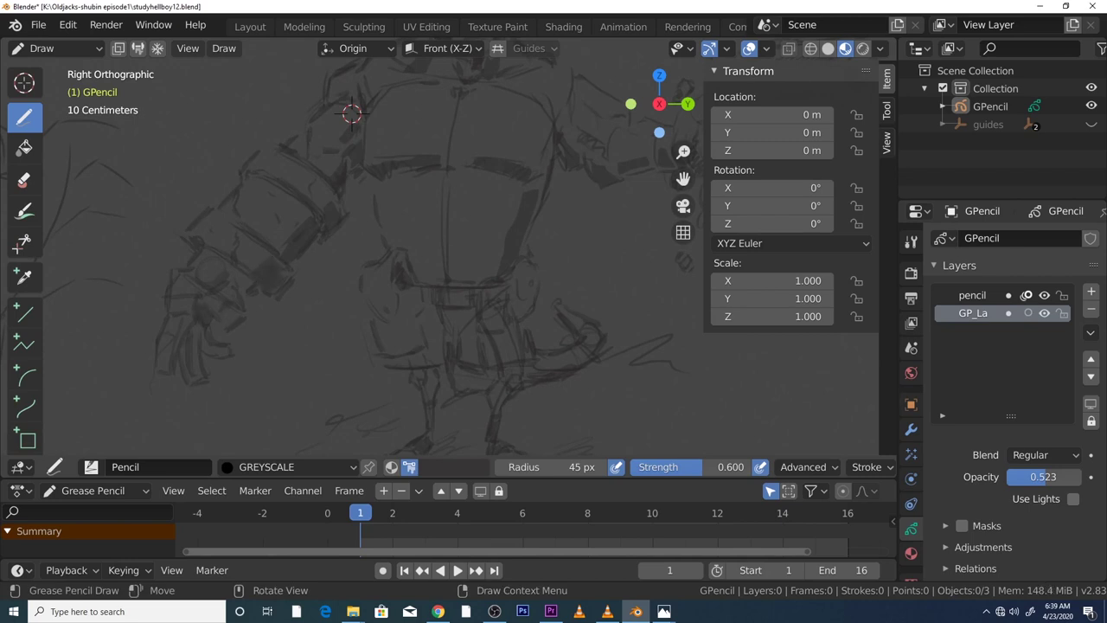
# Cover the Hellboy figure's lower torso and hips with successive dark shading strokes
pyautogui.moveTo(198, 346); pyautogui.dragTo(192, 383)
pyautogui.moveTo(204, 340)
pyautogui.mouseDown()
pyautogui.moveTo(222, 354)
pyautogui.moveTo(197, 346)
pyautogui.moveTo(205, 377)
pyautogui.mouseUp()
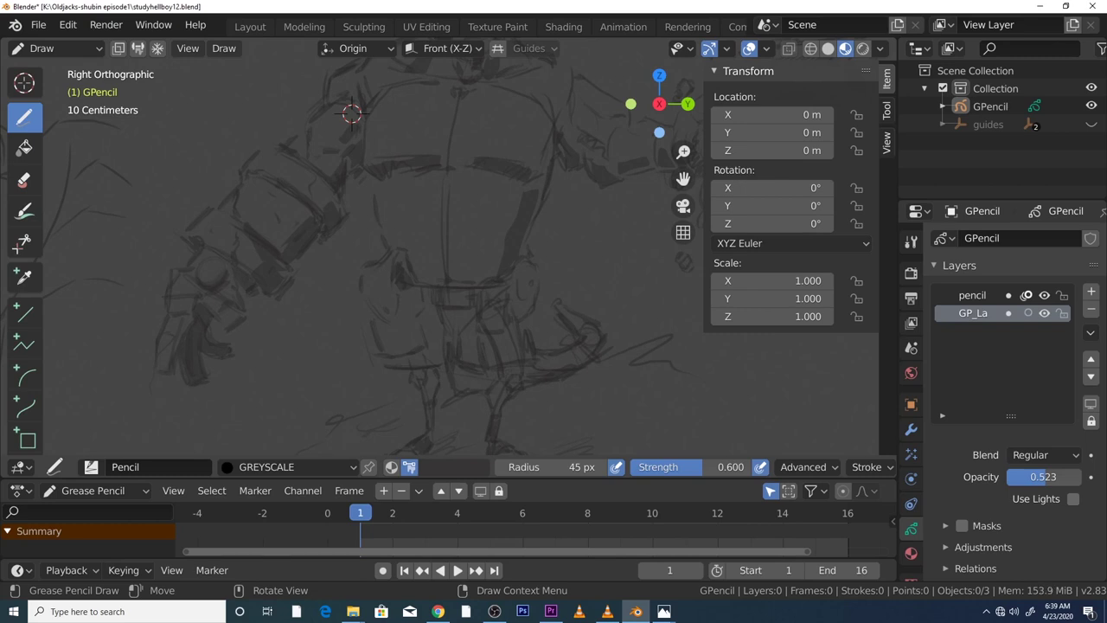
pyautogui.moveTo(416, 348)
pyautogui.mouseDown()
pyautogui.moveTo(415, 304)
pyautogui.moveTo(401, 292)
pyautogui.mouseUp()
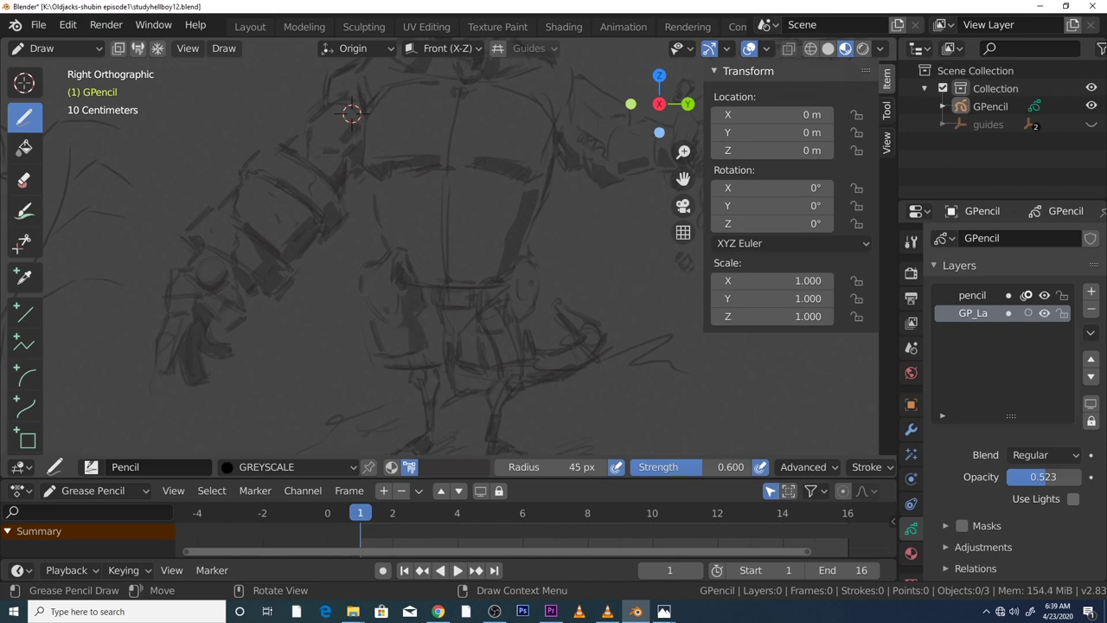
pyautogui.moveTo(428, 361); pyautogui.dragTo(424, 309)
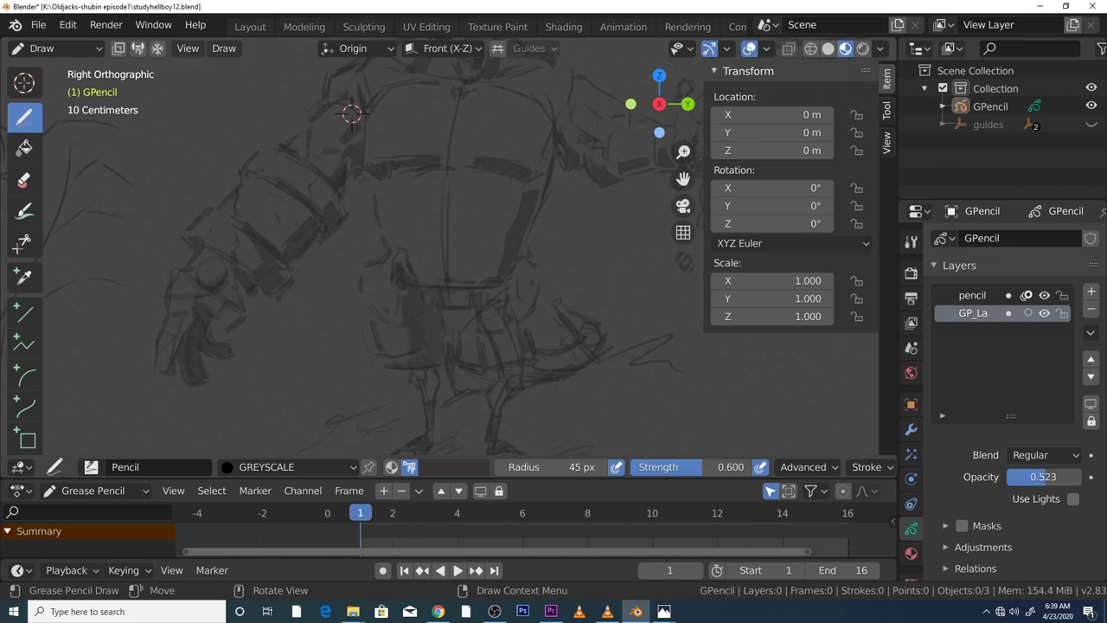
pyautogui.moveTo(471, 361)
pyautogui.mouseDown()
pyautogui.moveTo(465, 311)
pyautogui.moveTo(452, 336)
pyautogui.mouseUp()
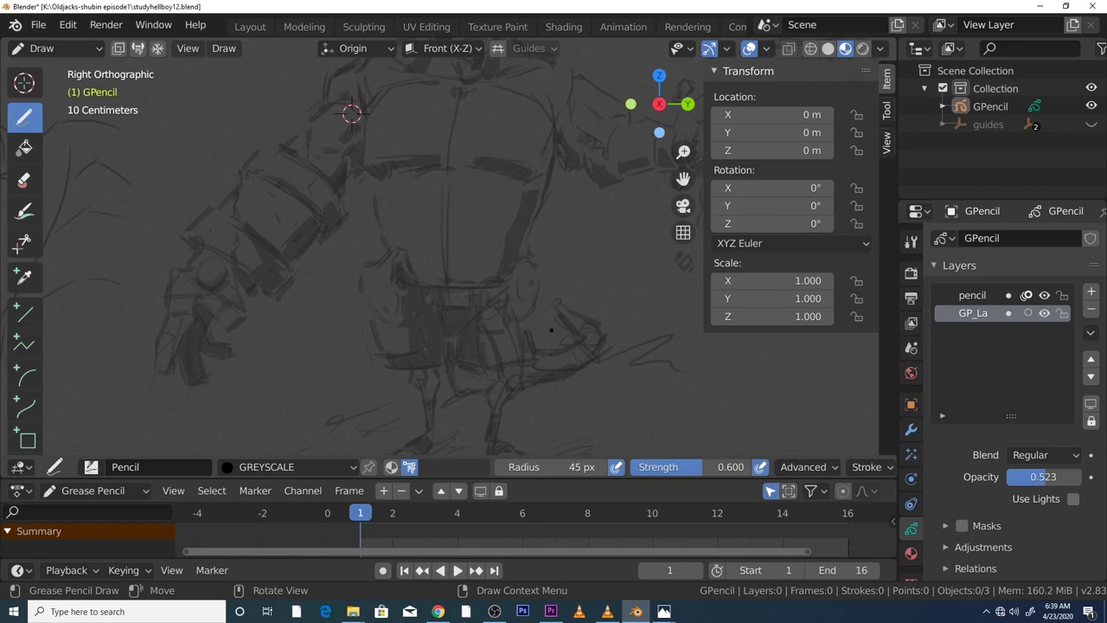
pyautogui.moveTo(517, 356)
pyautogui.mouseDown()
pyautogui.moveTo(497, 317)
pyautogui.moveTo(485, 349)
pyautogui.mouseUp()
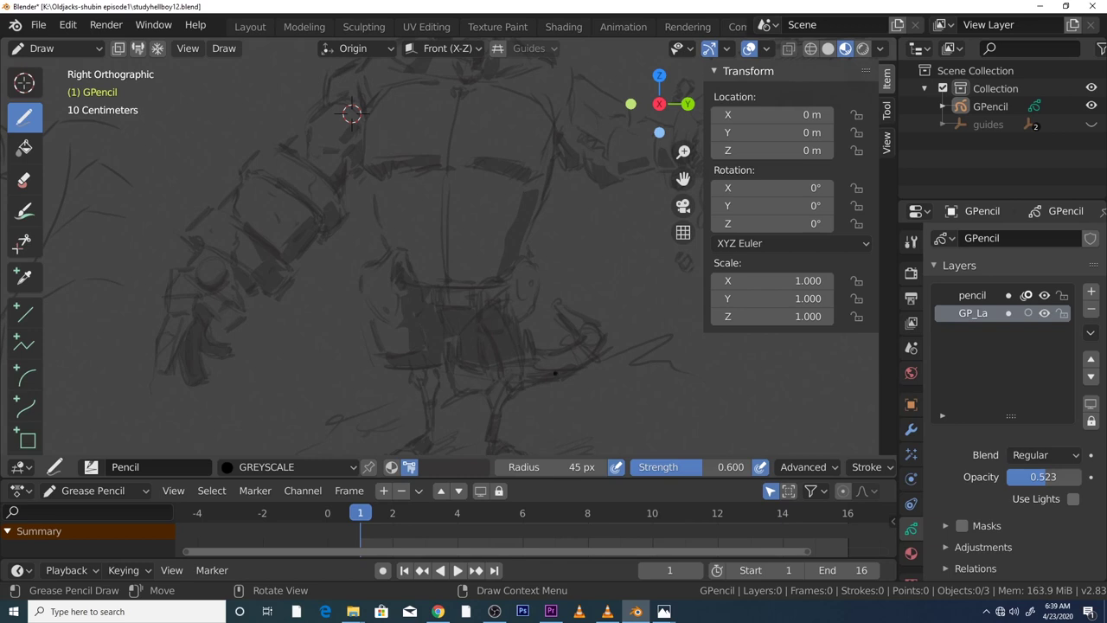
pyautogui.moveTo(558, 348)
pyautogui.mouseDown()
pyautogui.moveTo(571, 318)
pyautogui.moveTo(593, 339)
pyautogui.moveTo(554, 365)
pyautogui.mouseUp()
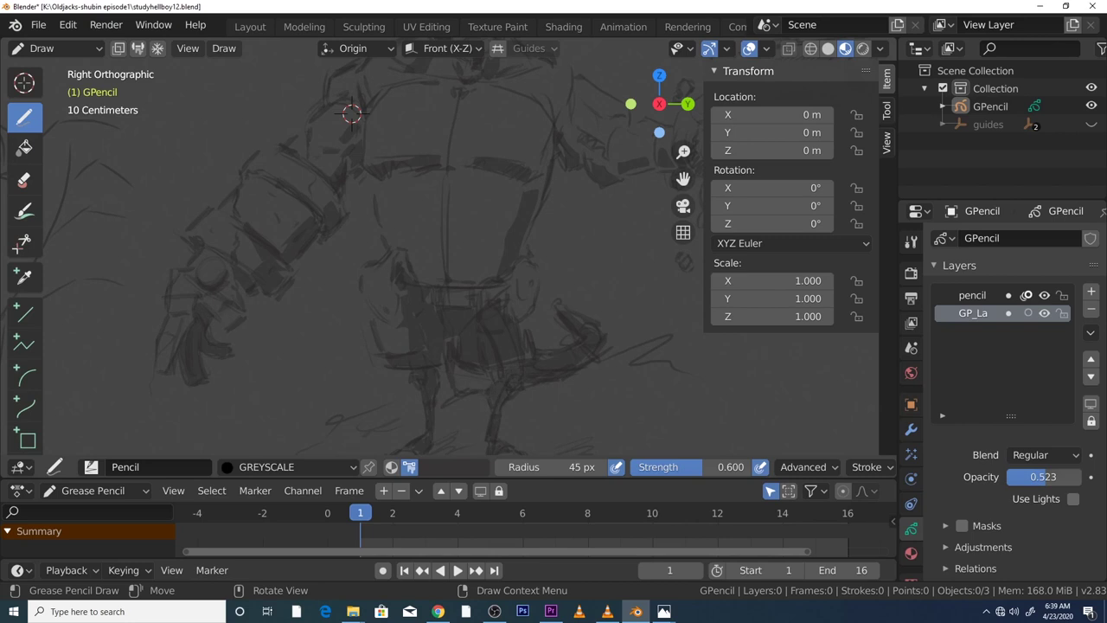
pyautogui.scroll(-3, 491, 447)
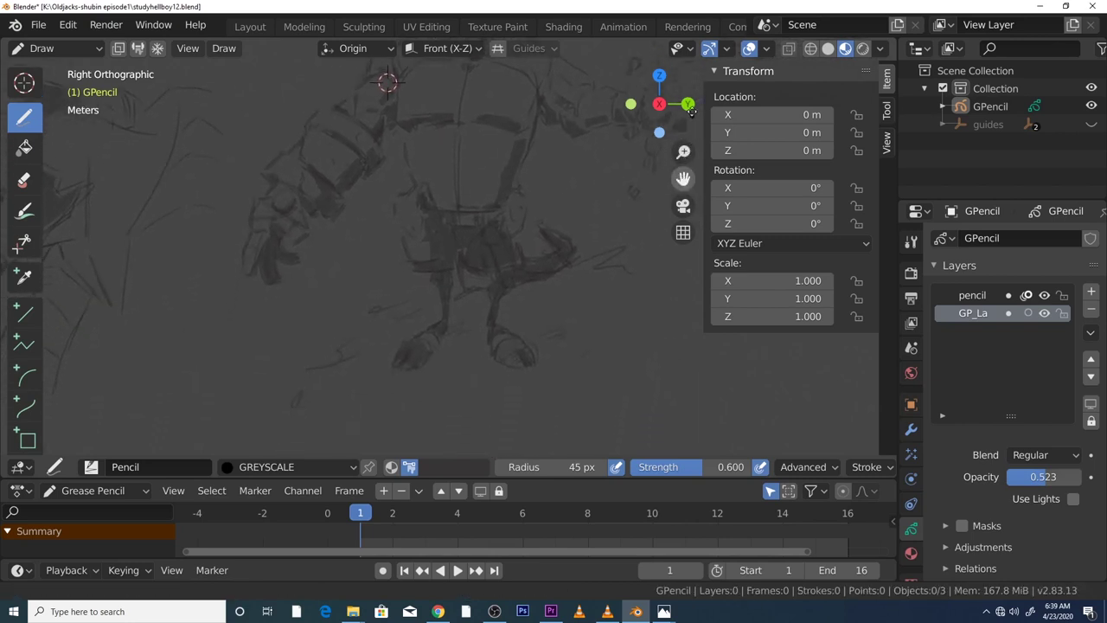
# Paint dark shadow strokes under the feet, extending the cast shadow left and right
pyautogui.keyDown('shift'); pyautogui.moveTo(491, 415); pyautogui.dragTo(483, 319, button='middle'); pyautogui.keyUp('shift')
pyautogui.moveTo(500, 332); pyautogui.dragTo(521, 349)
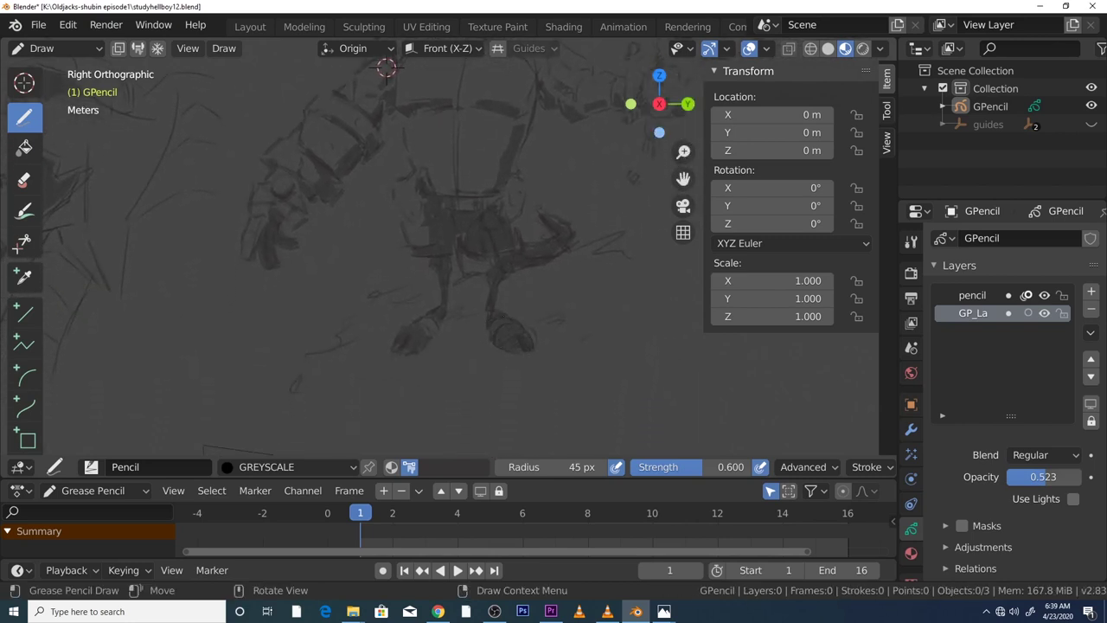
pyautogui.moveTo(396, 344)
pyautogui.mouseDown()
pyautogui.moveTo(434, 322)
pyautogui.moveTo(366, 304)
pyautogui.moveTo(344, 320)
pyautogui.mouseUp()
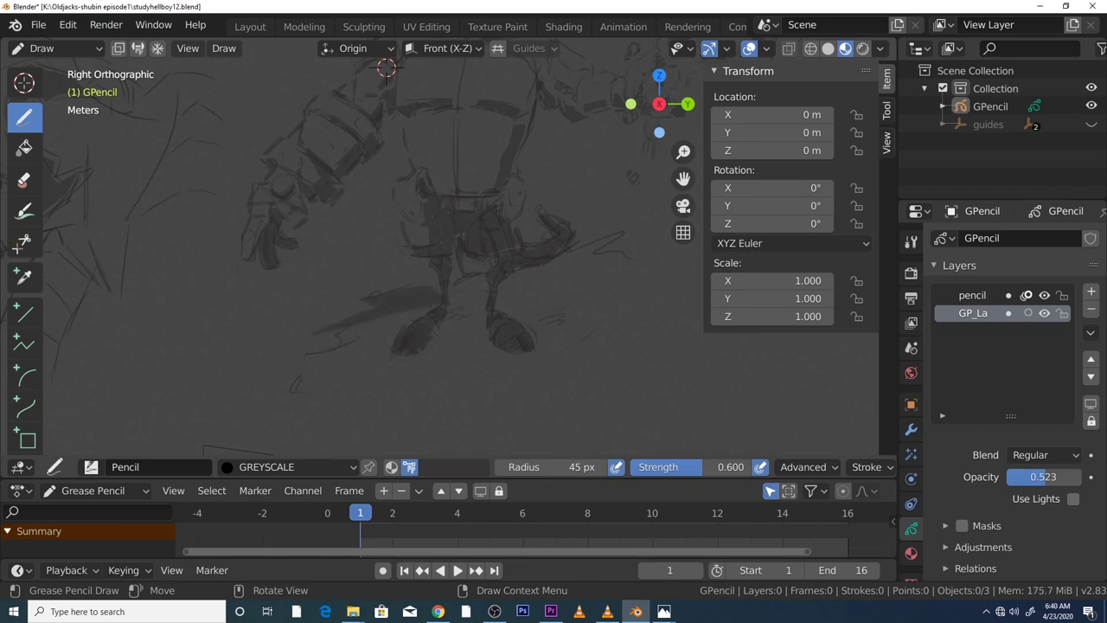
pyautogui.moveTo(467, 294)
pyautogui.mouseDown()
pyautogui.moveTo(541, 291)
pyautogui.moveTo(534, 310)
pyautogui.mouseUp()
pyautogui.moveTo(564, 323); pyautogui.dragTo(623, 334)
pyautogui.moveTo(546, 301)
pyautogui.mouseDown()
pyautogui.moveTo(657, 322)
pyautogui.moveTo(391, 325)
pyautogui.moveTo(471, 303)
pyautogui.mouseUp()
pyautogui.moveTo(389, 326)
pyautogui.mouseDown()
pyautogui.moveTo(228, 346)
pyautogui.moveTo(263, 355)
pyautogui.mouseUp()
pyautogui.moveTo(401, 334); pyautogui.dragTo(332, 343)
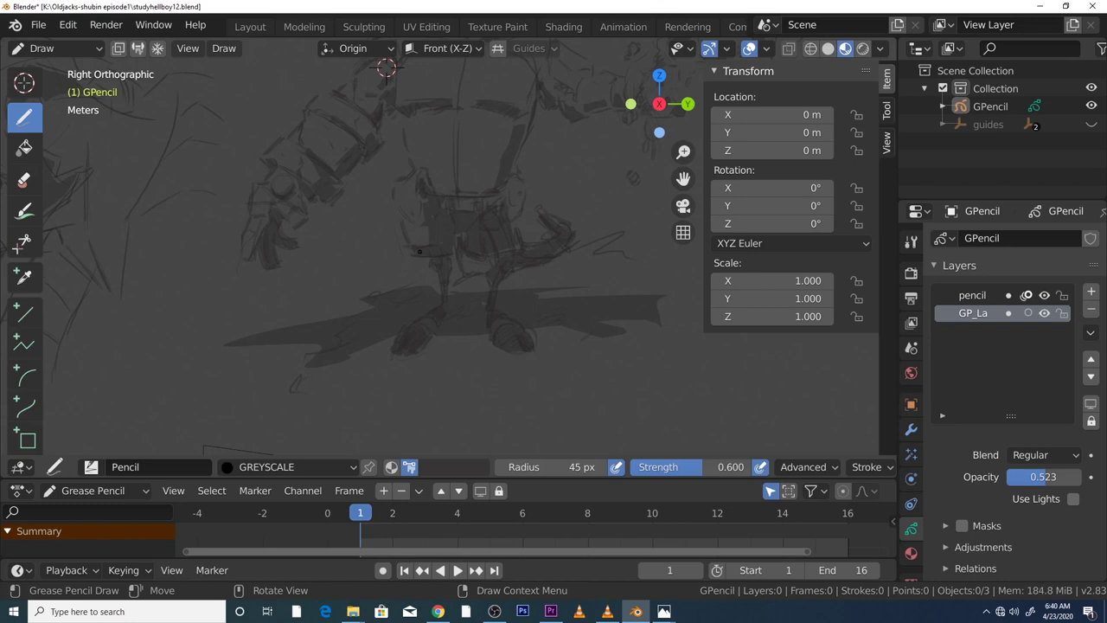
pyautogui.moveTo(683, 178)
pyautogui.mouseDown()
pyautogui.moveTo(799, 245)
pyautogui.moveTo(913, 257)
pyautogui.moveTo(1038, 187)
pyautogui.mouseUp()
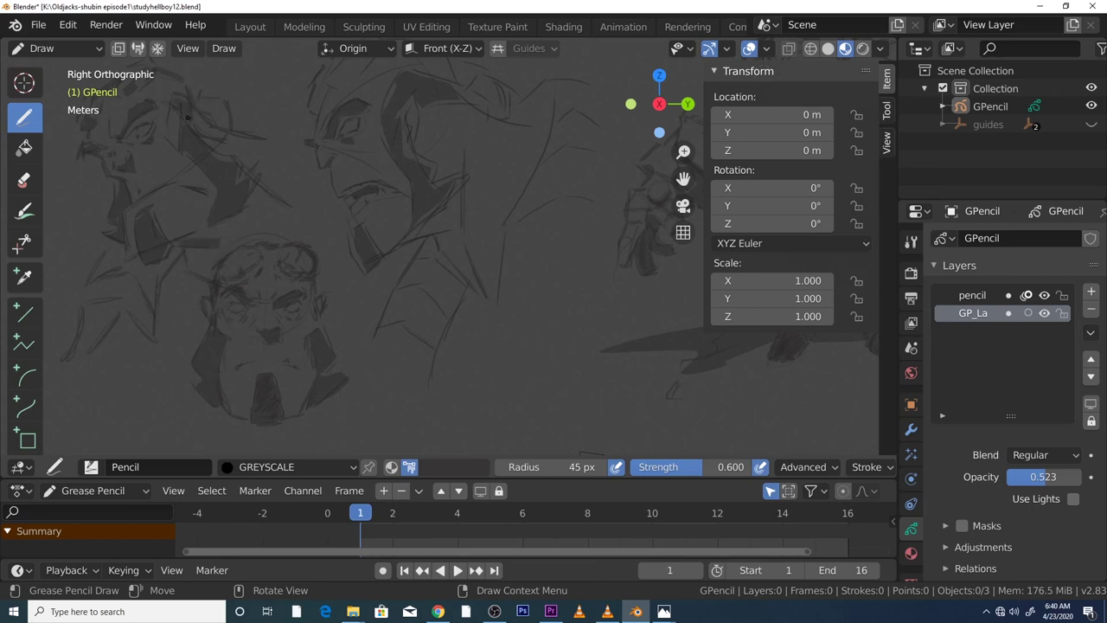
pyautogui.moveTo(683, 151)
pyautogui.mouseDown()
pyautogui.moveTo(618, 283)
pyautogui.moveTo(478, 234)
pyautogui.mouseUp()
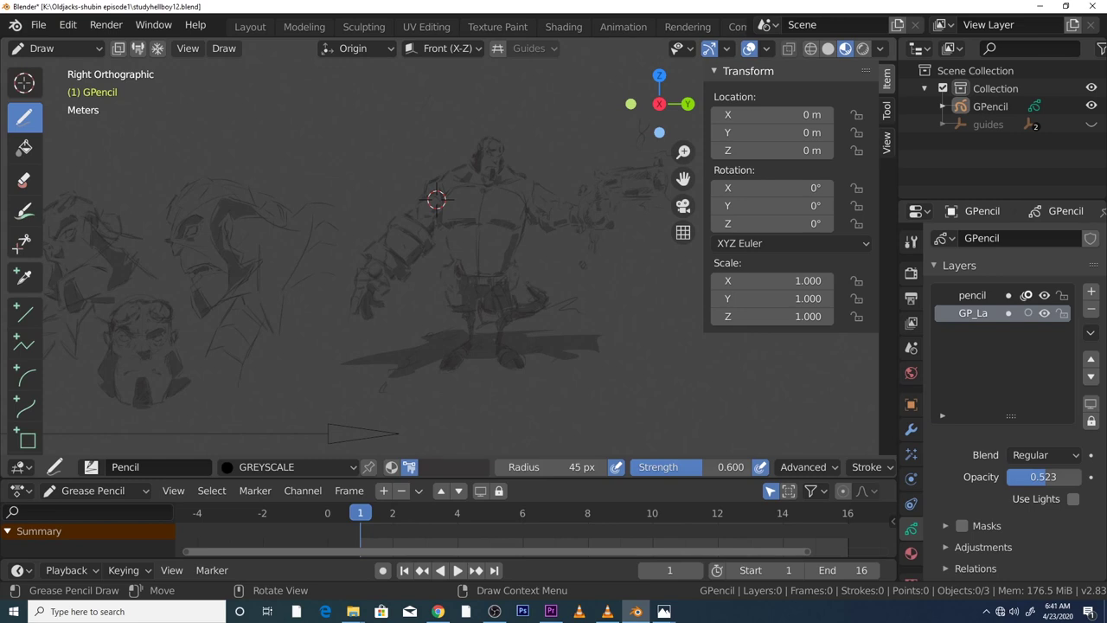
# Paint a pale tone behind the figure's head and a pale wedge behind the left face
pyautogui.click(450, 467)
pyautogui.click(450, 467)
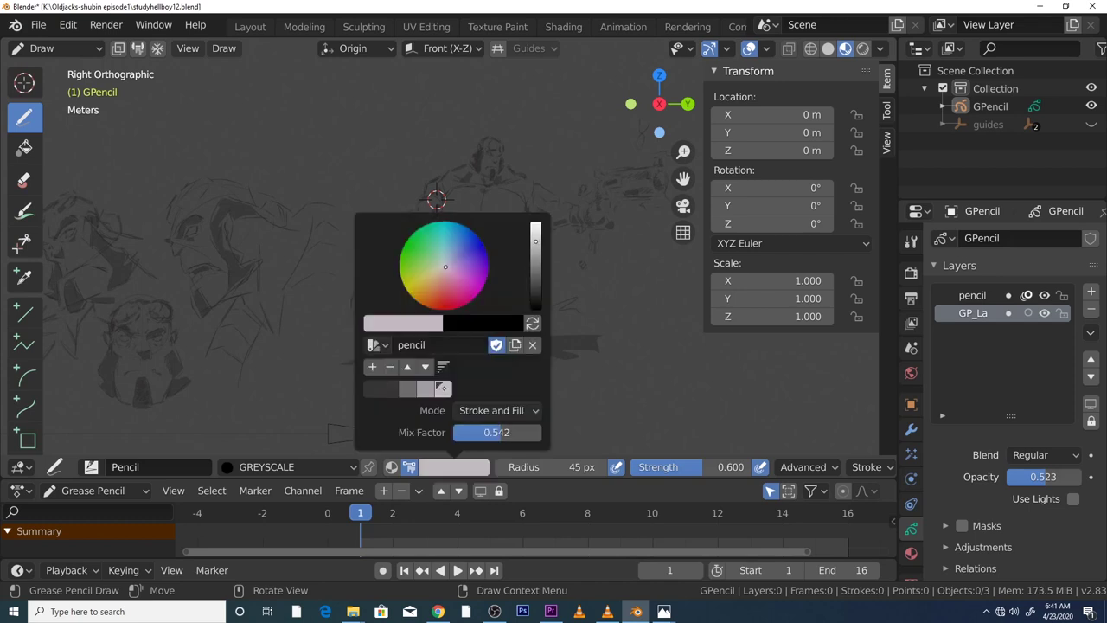
pyautogui.click(436, 200)
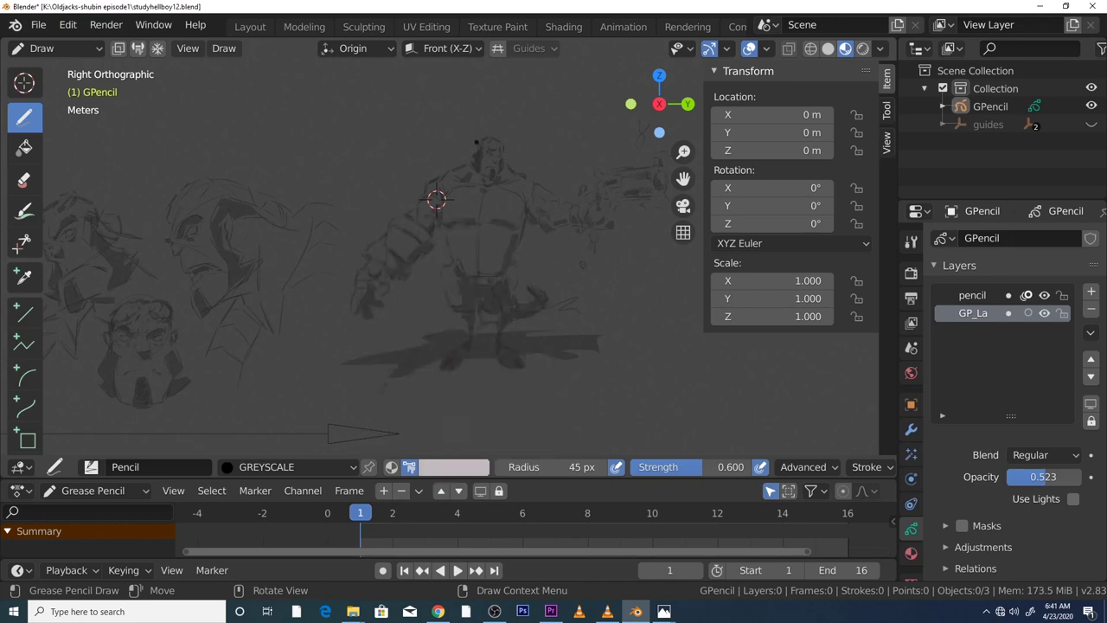
pyautogui.moveTo(471, 130)
pyautogui.mouseDown()
pyautogui.moveTo(523, 99)
pyautogui.moveTo(558, 162)
pyautogui.moveTo(540, 176)
pyautogui.moveTo(519, 173)
pyautogui.moveTo(495, 141)
pyautogui.moveTo(536, 171)
pyautogui.mouseUp()
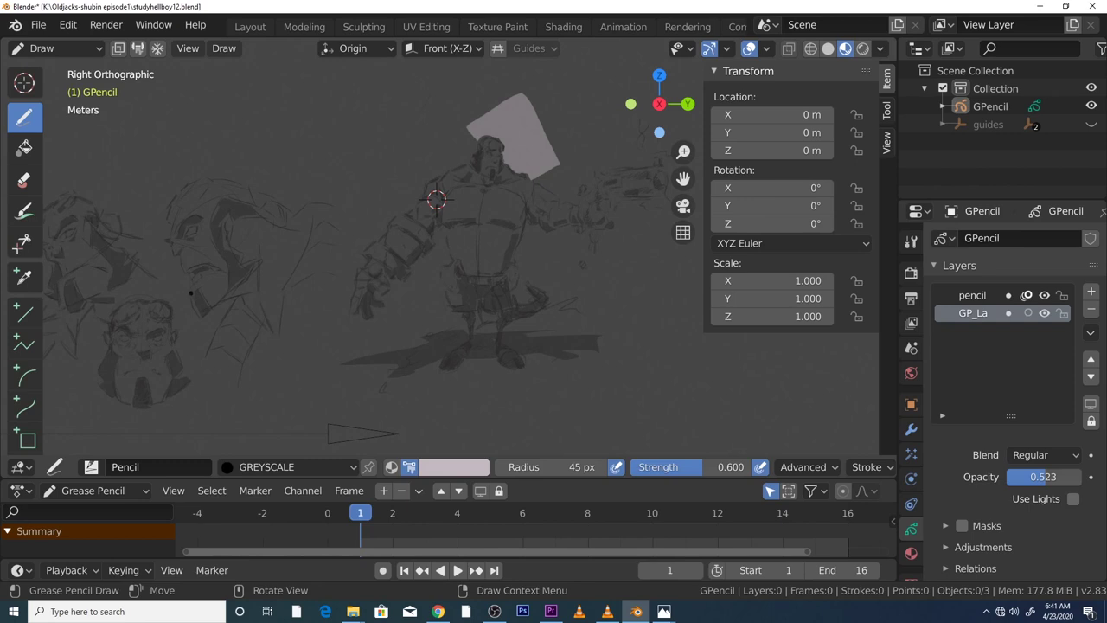
pyautogui.moveTo(186, 308)
pyautogui.mouseDown()
pyautogui.moveTo(130, 169)
pyautogui.moveTo(182, 142)
pyautogui.moveTo(193, 260)
pyautogui.mouseUp()
pyautogui.moveTo(192, 183)
pyautogui.mouseDown()
pyautogui.moveTo(186, 303)
pyautogui.moveTo(177, 197)
pyautogui.moveTo(183, 301)
pyautogui.moveTo(173, 216)
pyautogui.moveTo(173, 292)
pyautogui.moveTo(176, 247)
pyautogui.moveTo(192, 301)
pyautogui.moveTo(183, 274)
pyautogui.mouseUp()
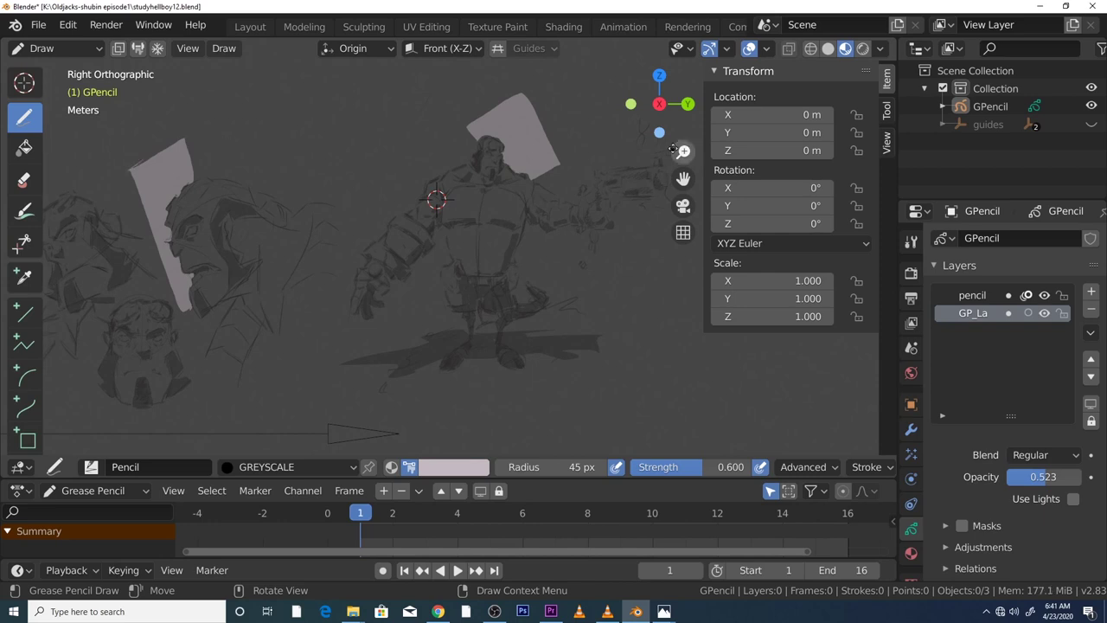
# Fill and shade behind the larger profile face, then set the Line tool to Material paint mode
pyautogui.moveTo(683, 151)
pyautogui.mouseDown()
pyautogui.moveTo(693, 192)
pyautogui.moveTo(699, 157)
pyautogui.moveTo(681, 177)
pyautogui.moveTo(769, 222)
pyautogui.moveTo(878, 203)
pyautogui.moveTo(73, 197)
pyautogui.moveTo(104, 184)
pyautogui.mouseUp()
pyautogui.moveTo(176, 288)
pyautogui.mouseDown()
pyautogui.moveTo(126, 317)
pyautogui.moveTo(69, 206)
pyautogui.moveTo(183, 137)
pyautogui.moveTo(185, 271)
pyautogui.mouseUp()
pyautogui.moveTo(183, 177)
pyautogui.mouseDown()
pyautogui.moveTo(180, 273)
pyautogui.moveTo(178, 186)
pyautogui.moveTo(163, 260)
pyautogui.moveTo(143, 285)
pyautogui.mouseUp()
pyautogui.moveTo(165, 223)
pyautogui.mouseDown()
pyautogui.moveTo(140, 264)
pyautogui.moveTo(147, 281)
pyautogui.mouseUp()
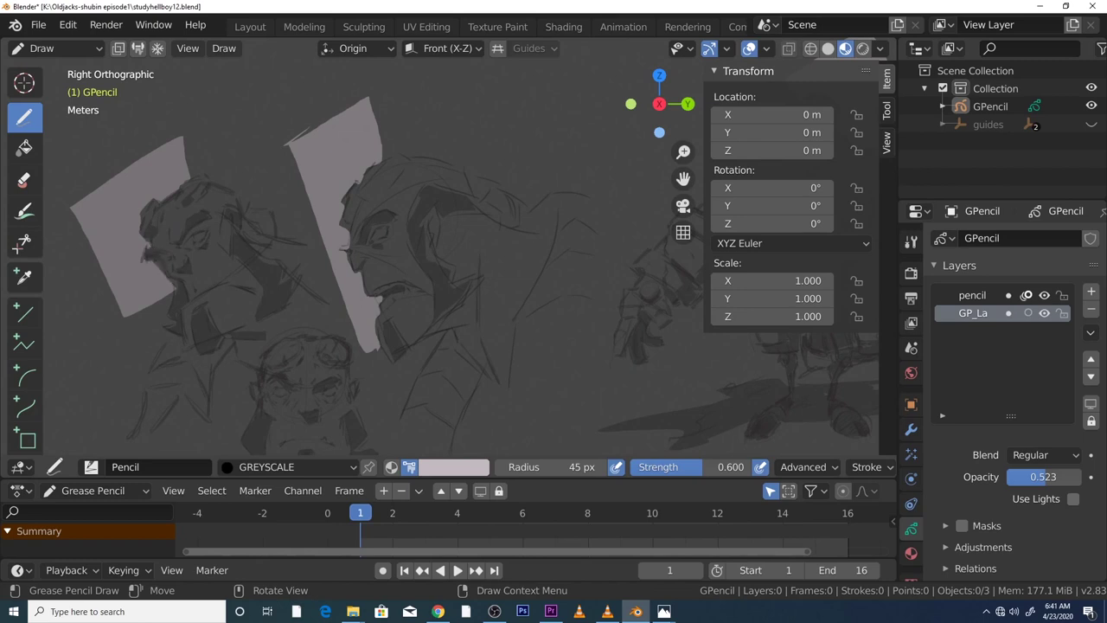
pyautogui.moveTo(159, 155); pyautogui.dragTo(168, 299)
pyautogui.click(24, 313)
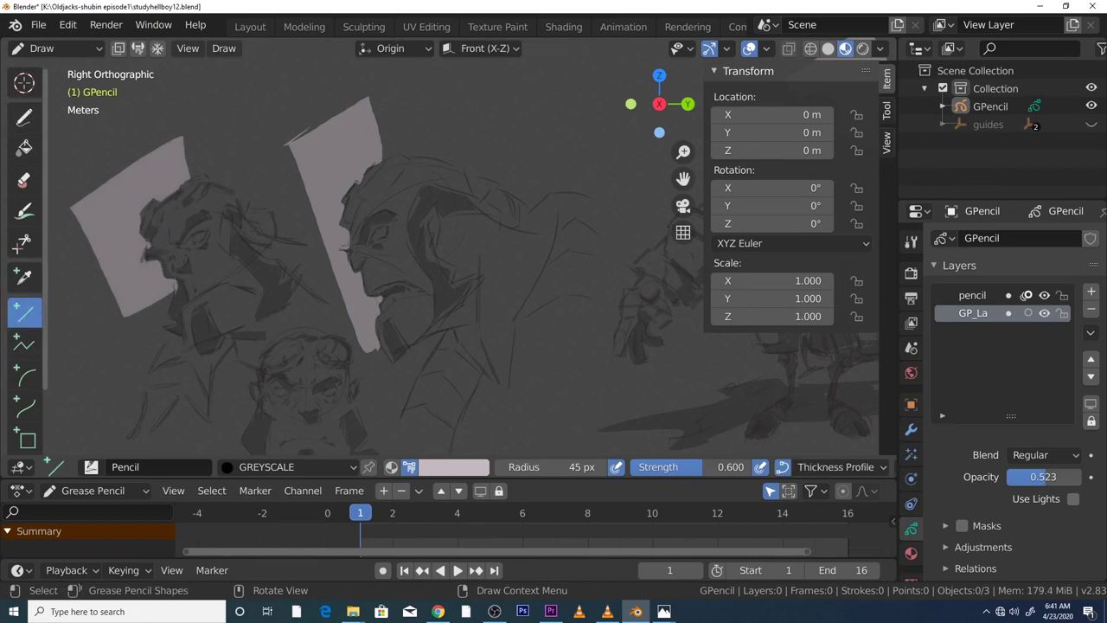
pyautogui.click(391, 467)
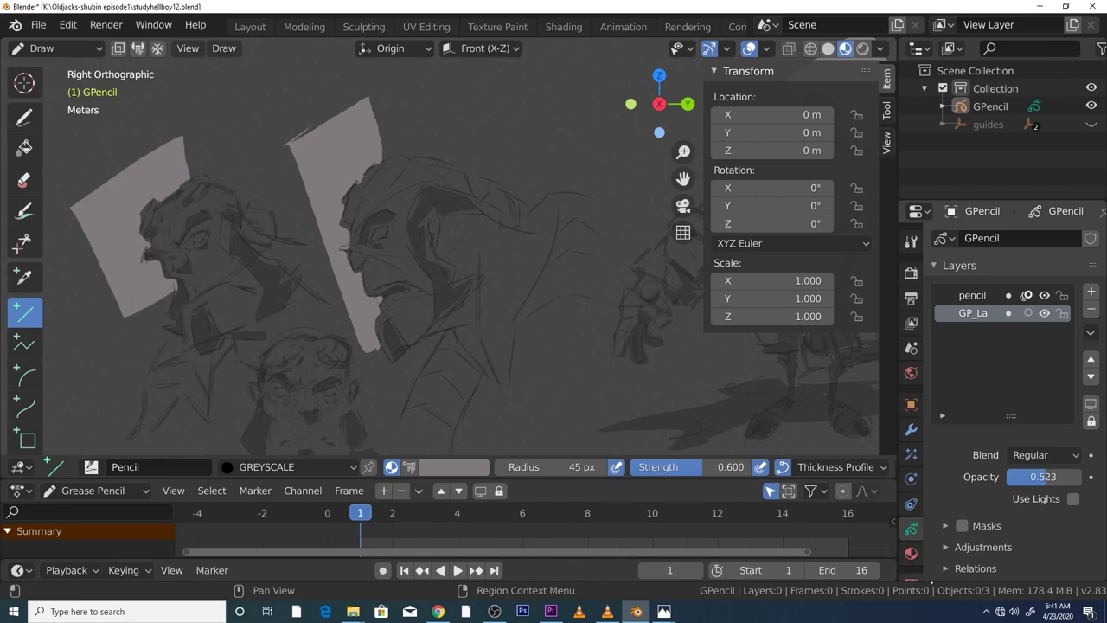
# Add a new stroke-only material named Material, then switch back to vertex colour painting
pyautogui.click(911, 553)
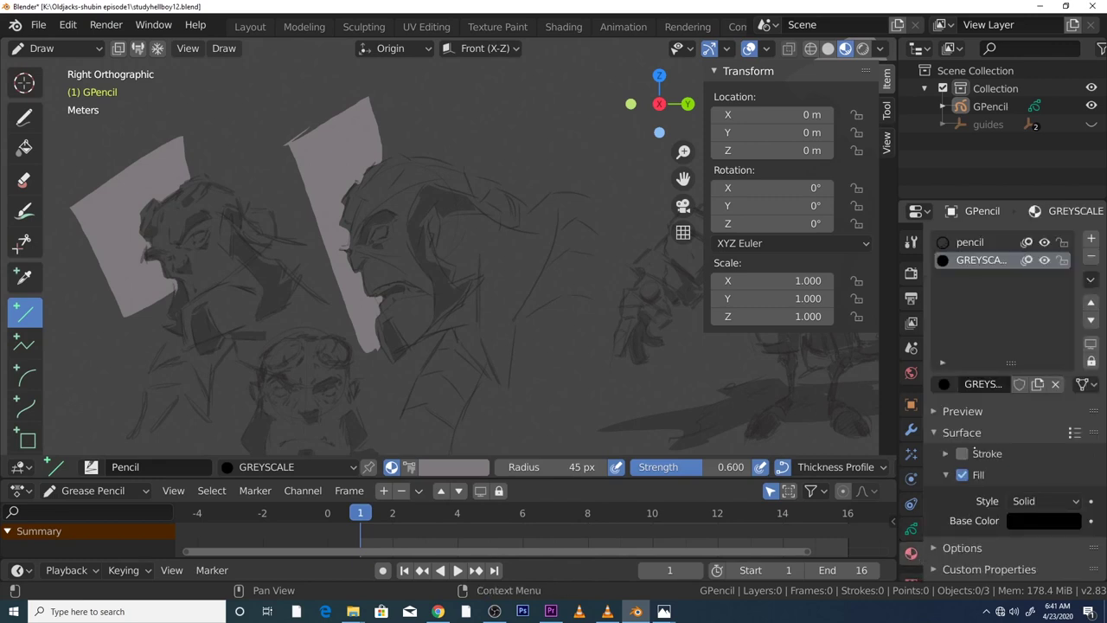
pyautogui.click(1091, 237)
pyautogui.click(988, 384)
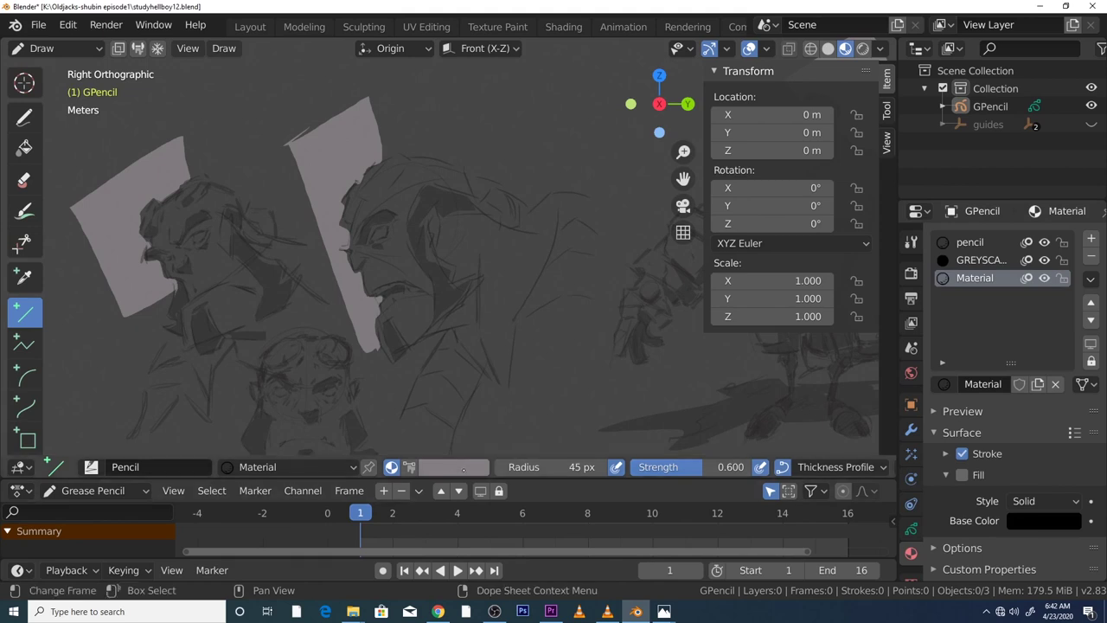
pyautogui.click(410, 467)
pyautogui.click(463, 467)
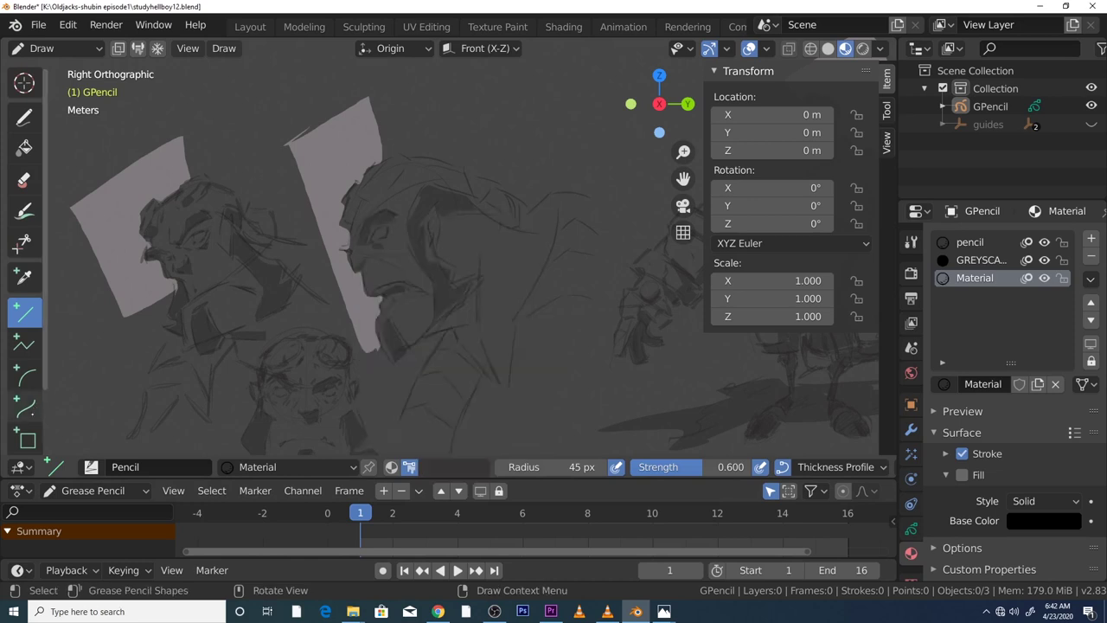
# Draw and extrude a curve fill capping the top of the wedge behind the larger face
pyautogui.click(24, 404)
pyautogui.moveTo(287, 147); pyautogui.dragTo(369, 94)
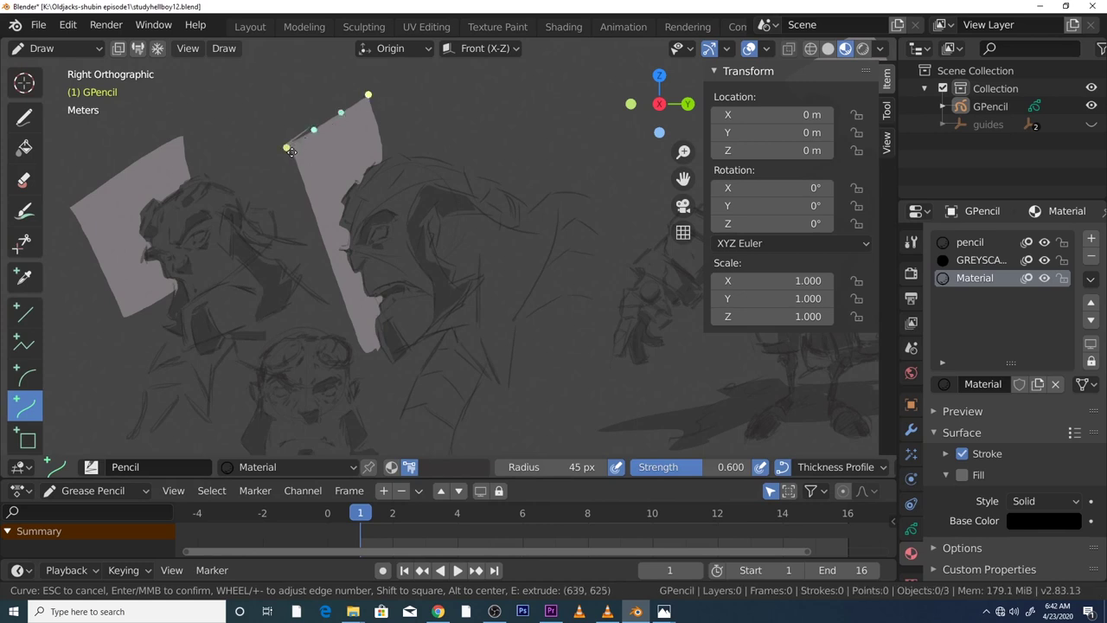
pyautogui.press('e')
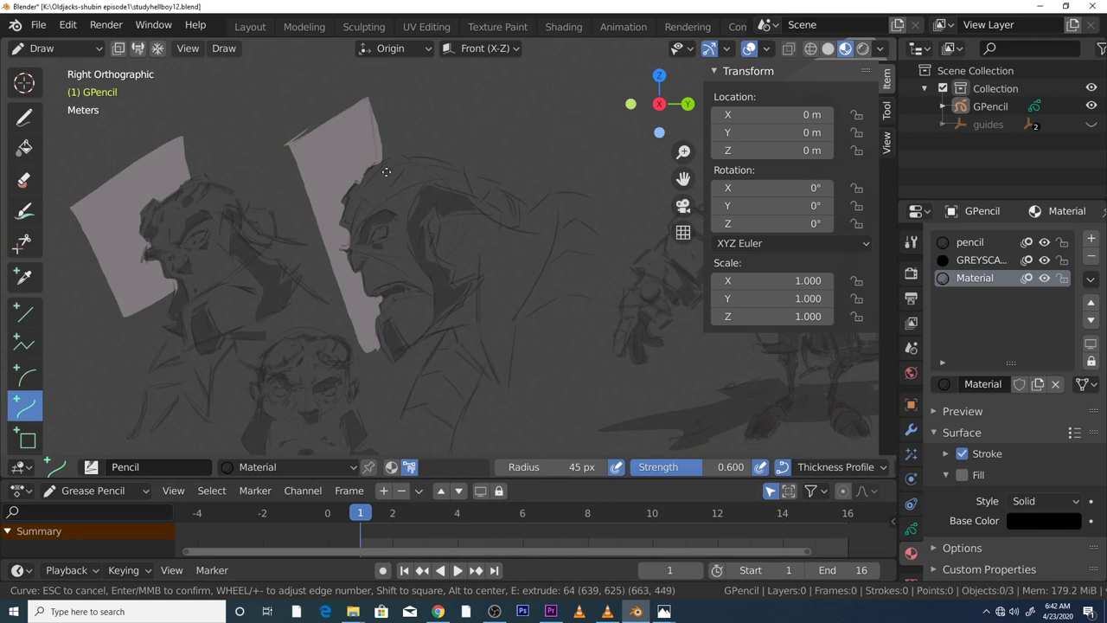
pyautogui.click(387, 157)
pyautogui.press('Return')
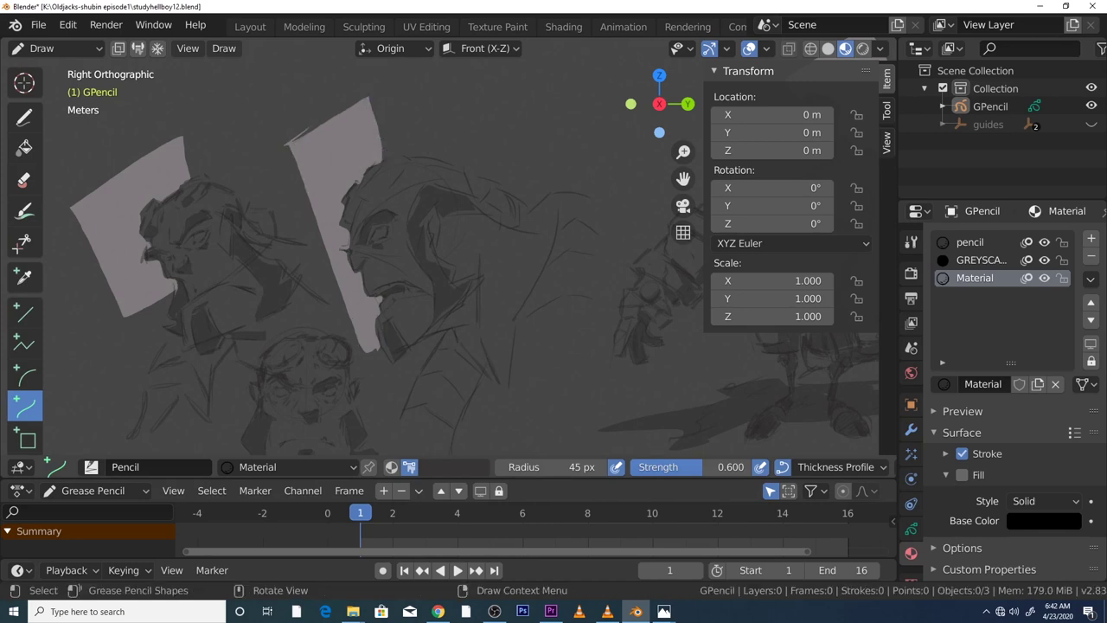
# Make pencil the active material and draw a second curve along the wedge's top edge
pyautogui.click(969, 242)
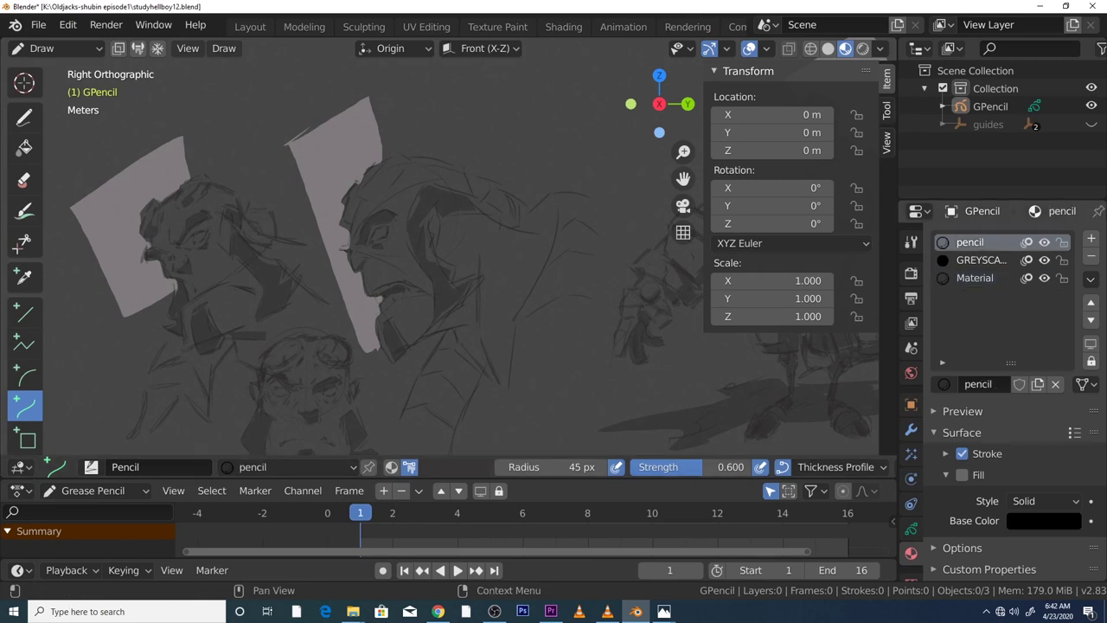
pyautogui.moveTo(368, 95); pyautogui.dragTo(392, 157)
pyautogui.press('e')
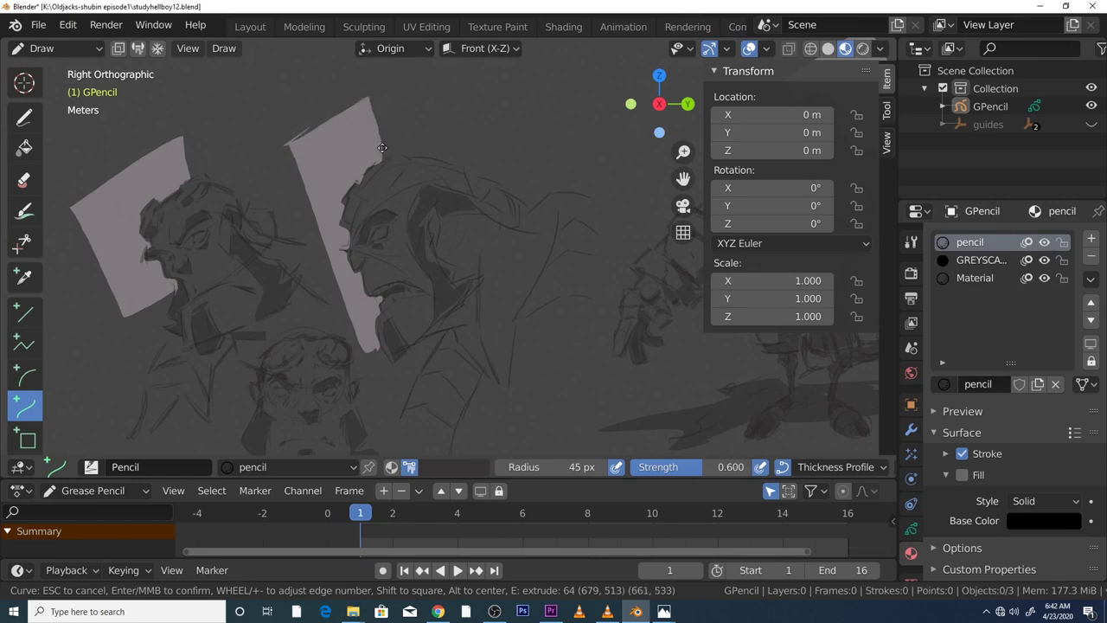
pyautogui.click(361, 93)
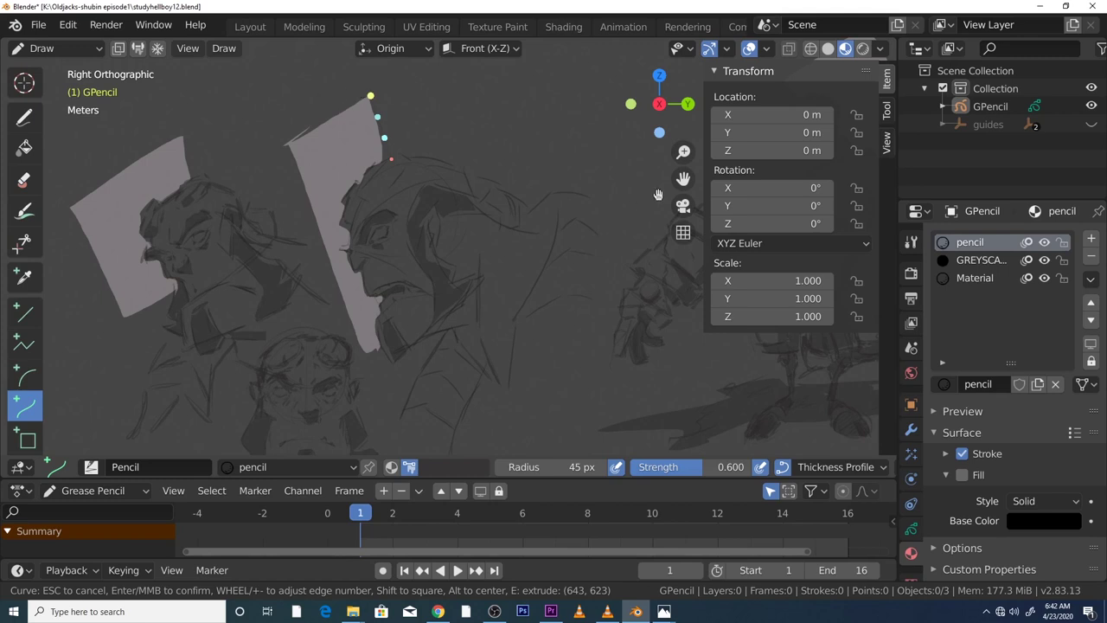
pyautogui.click(538, 171)
# Confirm the finished curve and bring the full figure back into view
pyautogui.press('Return')
pyautogui.scroll(-3, 375, 119)
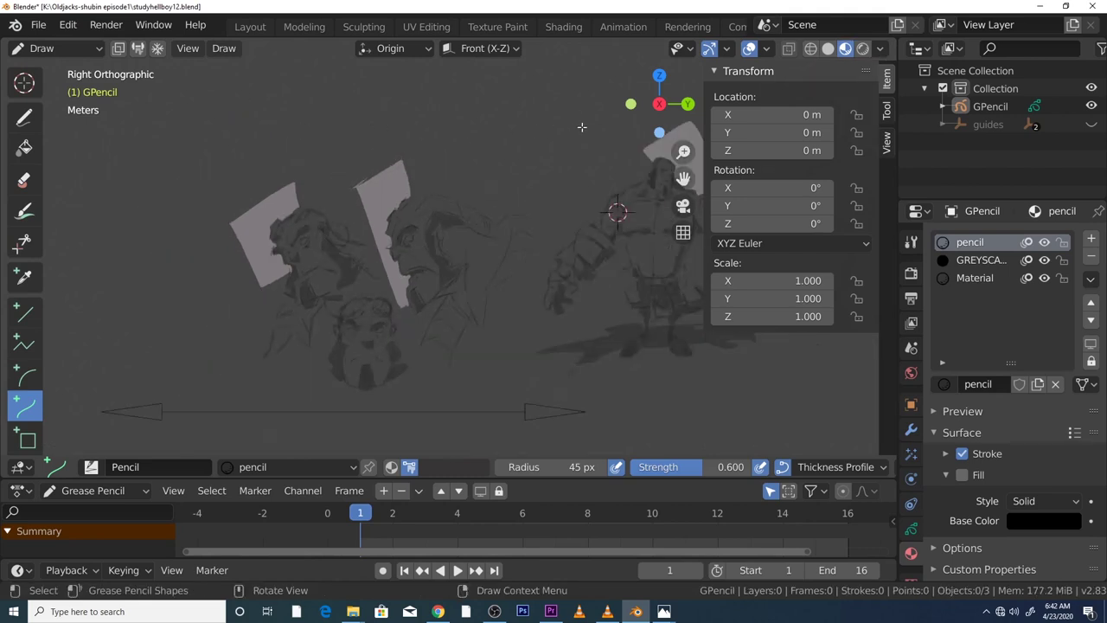
pyautogui.moveTo(681, 178); pyautogui.dragTo(533, 178)
pyautogui.scroll(3, 682, 179)
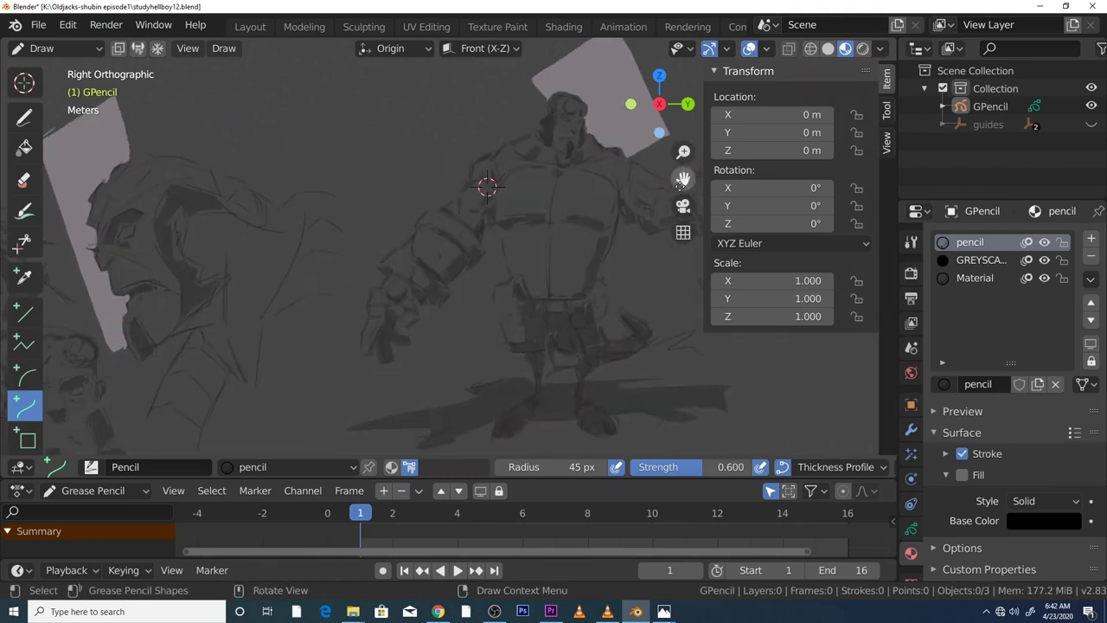
pyautogui.scroll(-2, 681, 179)
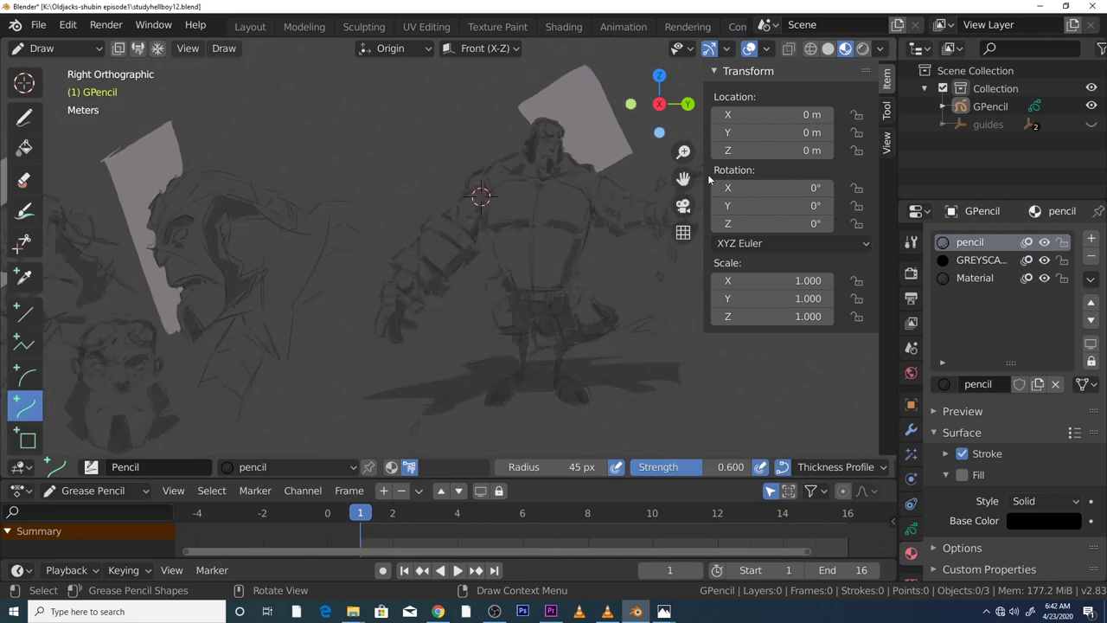
pyautogui.moveTo(681, 179); pyautogui.dragTo(707, 204)
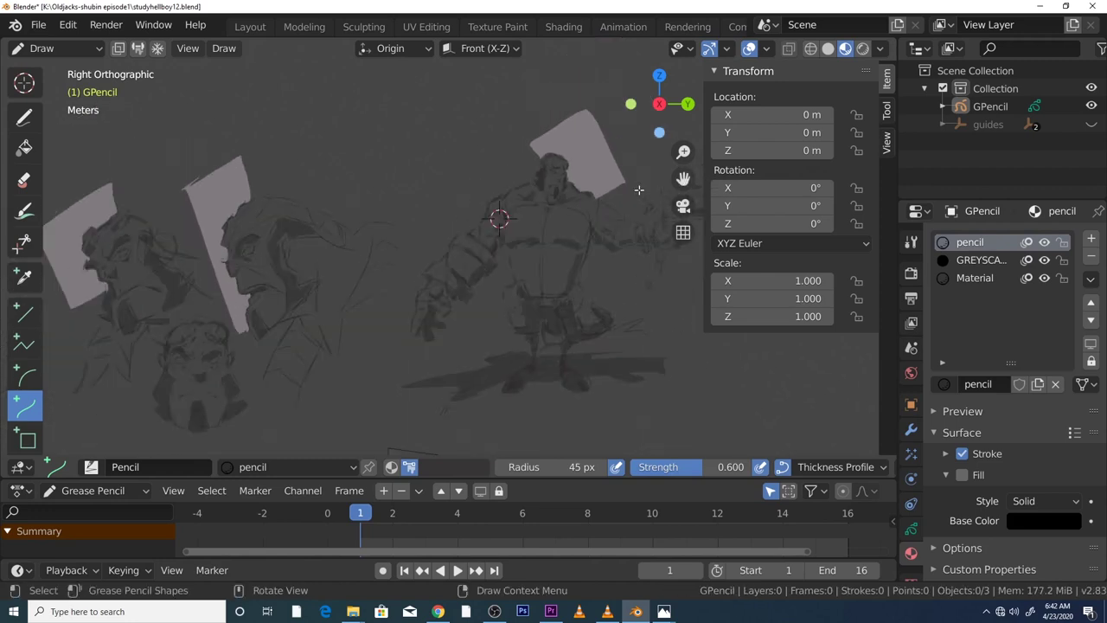
# Collapse the Transform panel, hide the sidebar, and orbit the widened view around the sketches
pyautogui.click(714, 71)
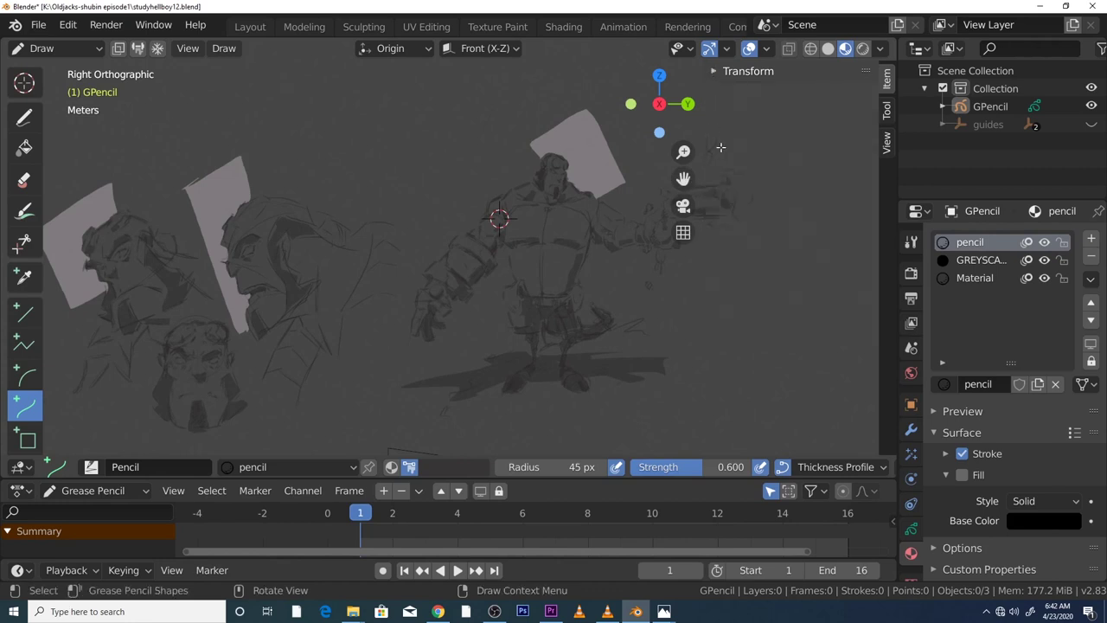
pyautogui.scroll(1, 721, 146)
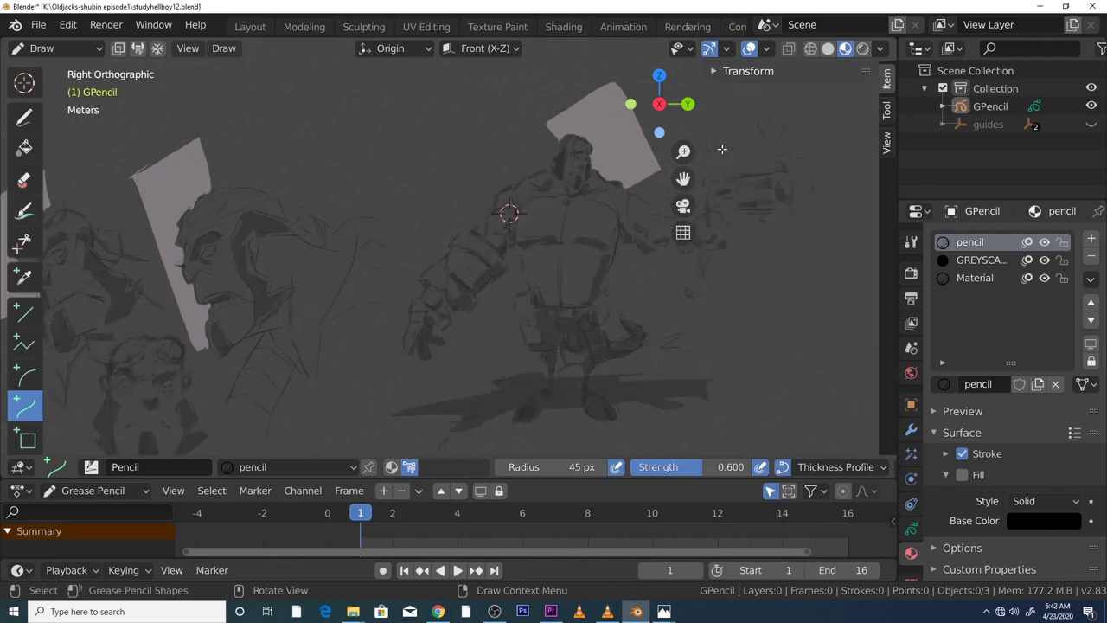
pyautogui.click(711, 74)
pyautogui.click(712, 74)
pyautogui.moveTo(707, 78)
pyautogui.mouseDown()
pyautogui.moveTo(881, 104)
pyautogui.moveTo(784, 145)
pyautogui.mouseUp()
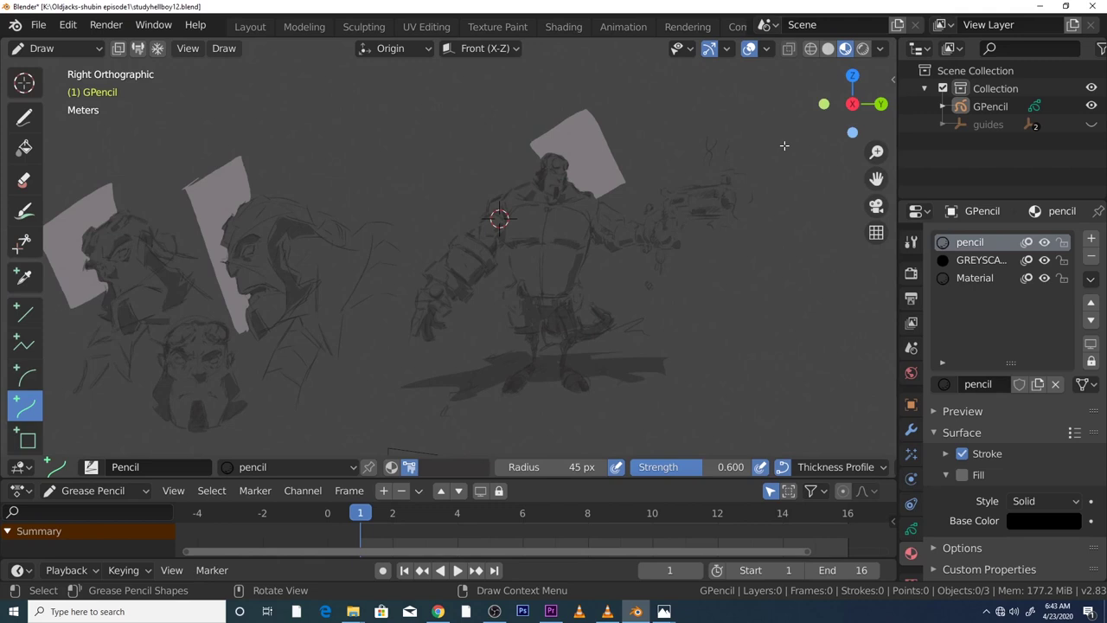
pyautogui.moveTo(876, 178)
pyautogui.mouseDown()
pyautogui.moveTo(830, 223)
pyautogui.moveTo(977, 199)
pyautogui.moveTo(984, 152)
pyautogui.mouseUp()
pyautogui.moveTo(776, 225); pyautogui.dragTo(764, 234, button='middle')
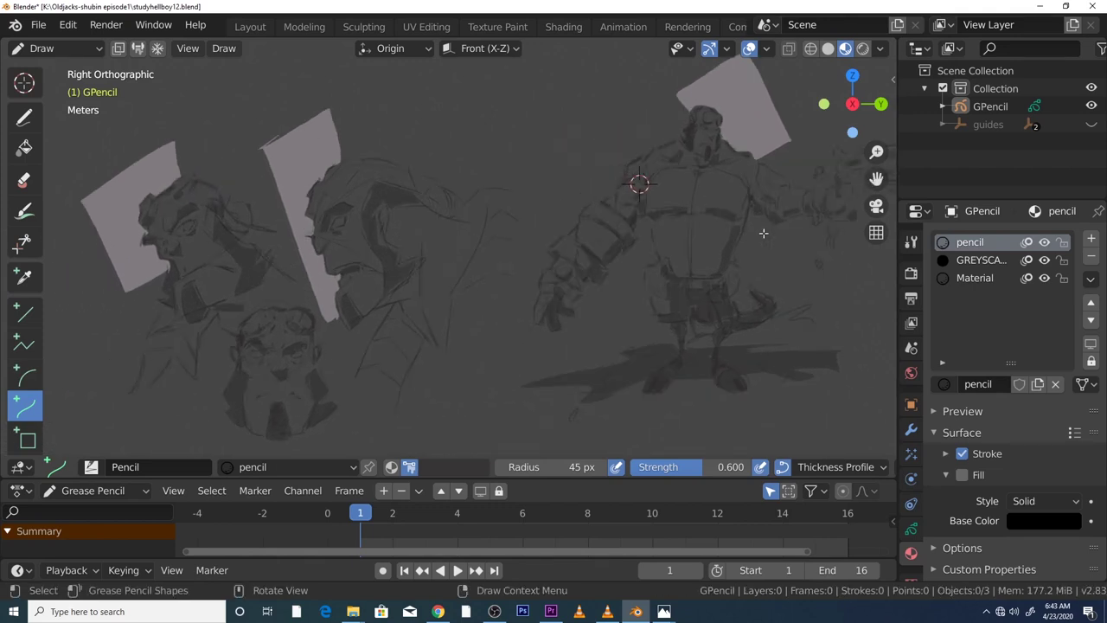
pyautogui.scroll(1, 763, 233)
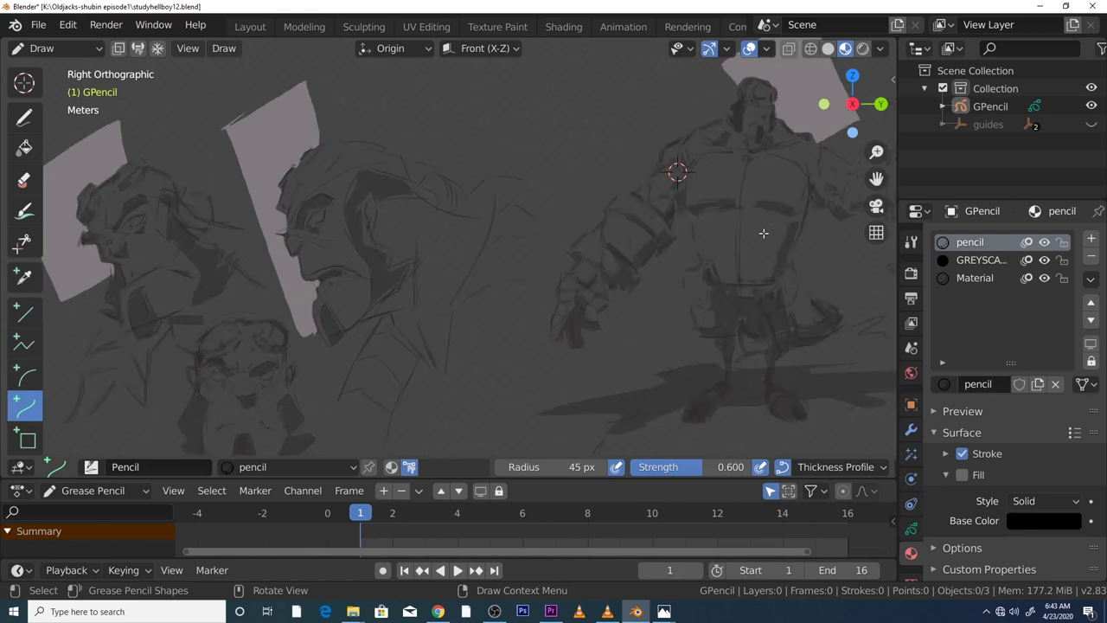
pyautogui.scroll(-1, 764, 233)
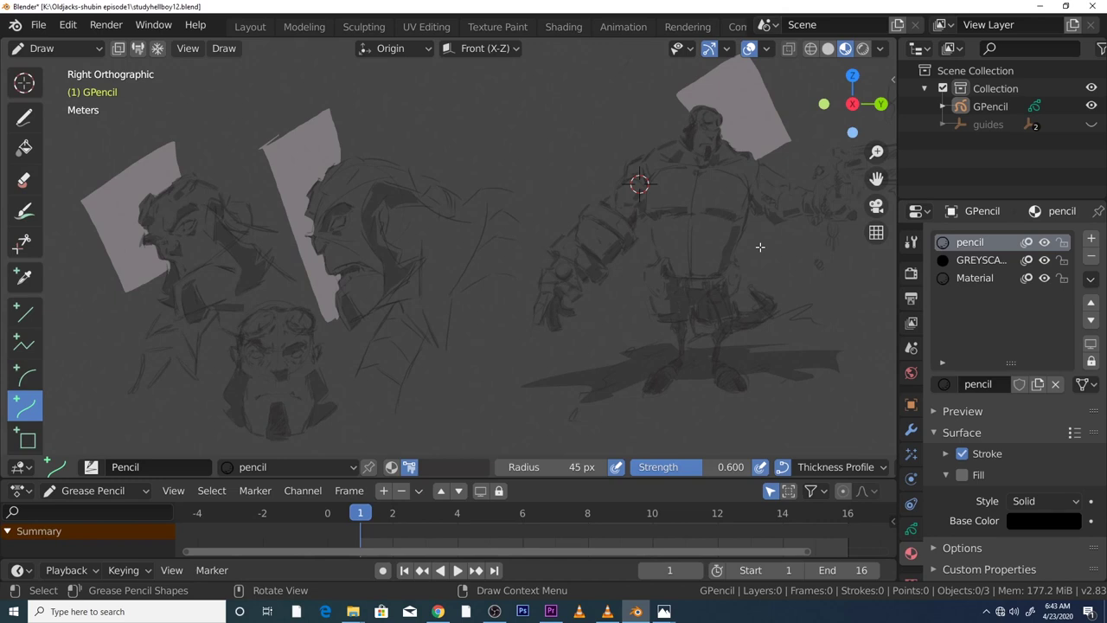
# Set the pencil brush colour to a pale near-white
pyautogui.click(449, 466)
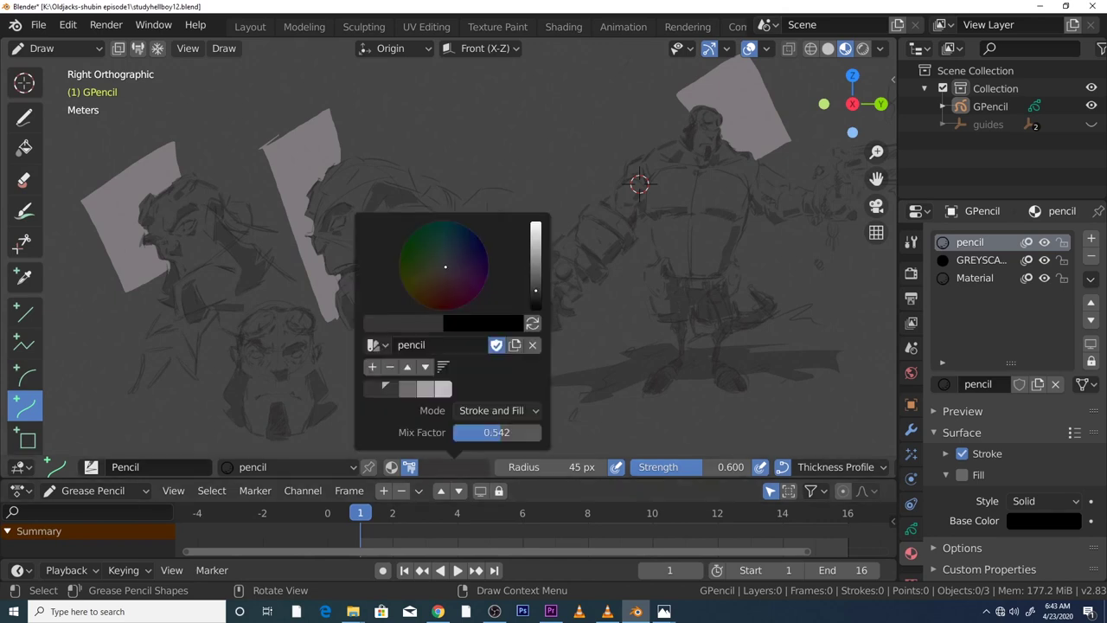
pyautogui.moveTo(536, 290); pyautogui.dragTo(535, 230)
pyautogui.click(371, 366)
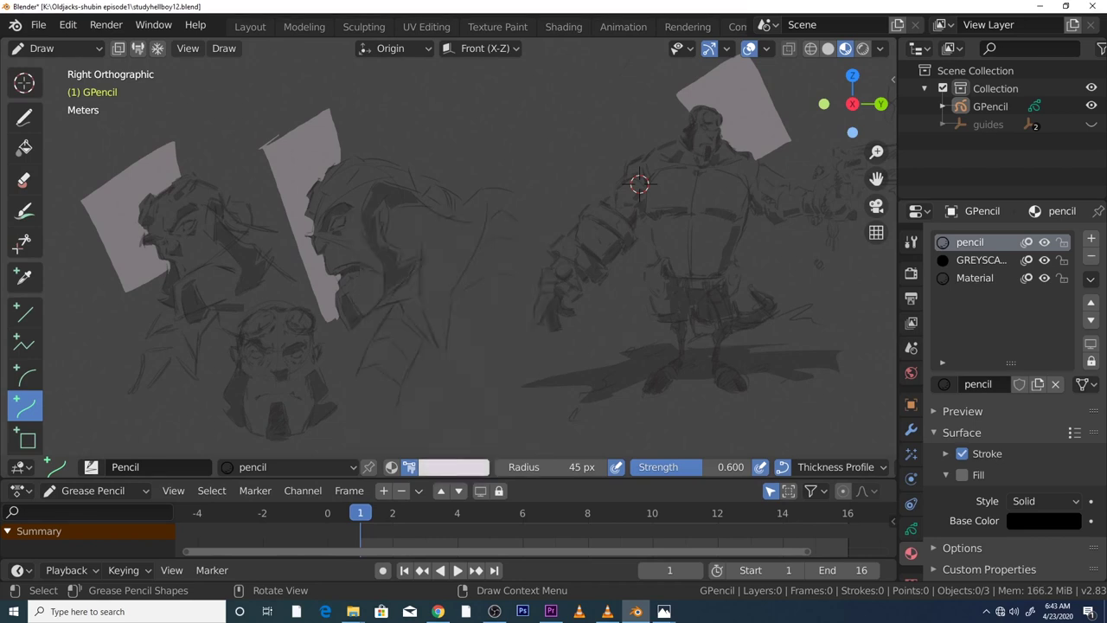
# Try a curve stroke and cancel it, then draw an eye outline freehand and undo it
pyautogui.scroll(2, 876, 151)
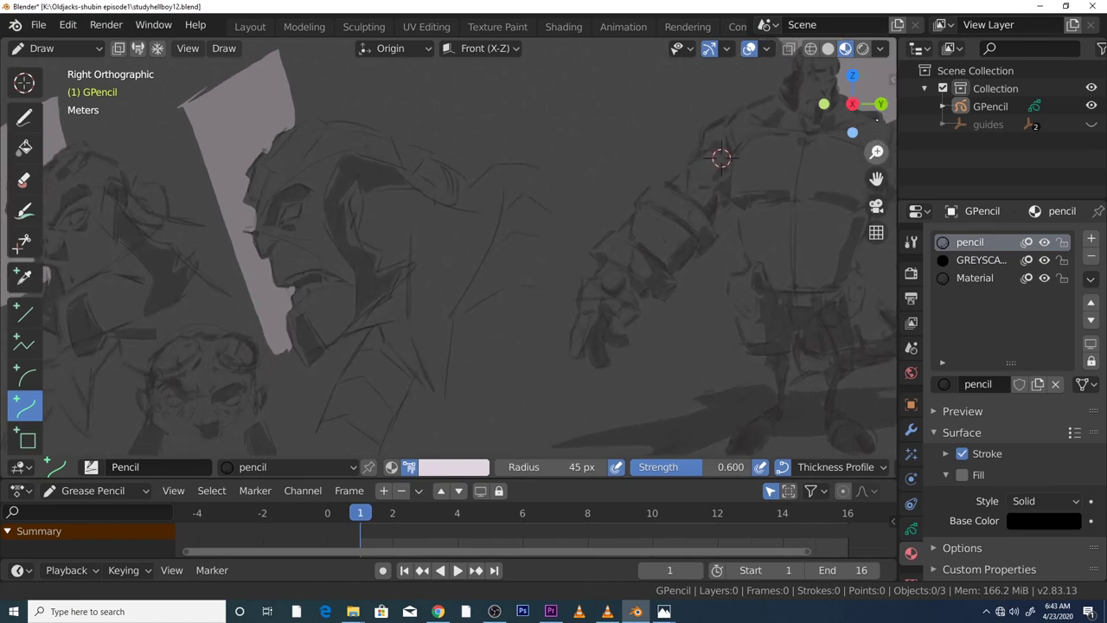
pyautogui.moveTo(876, 179); pyautogui.dragTo(1049, 181)
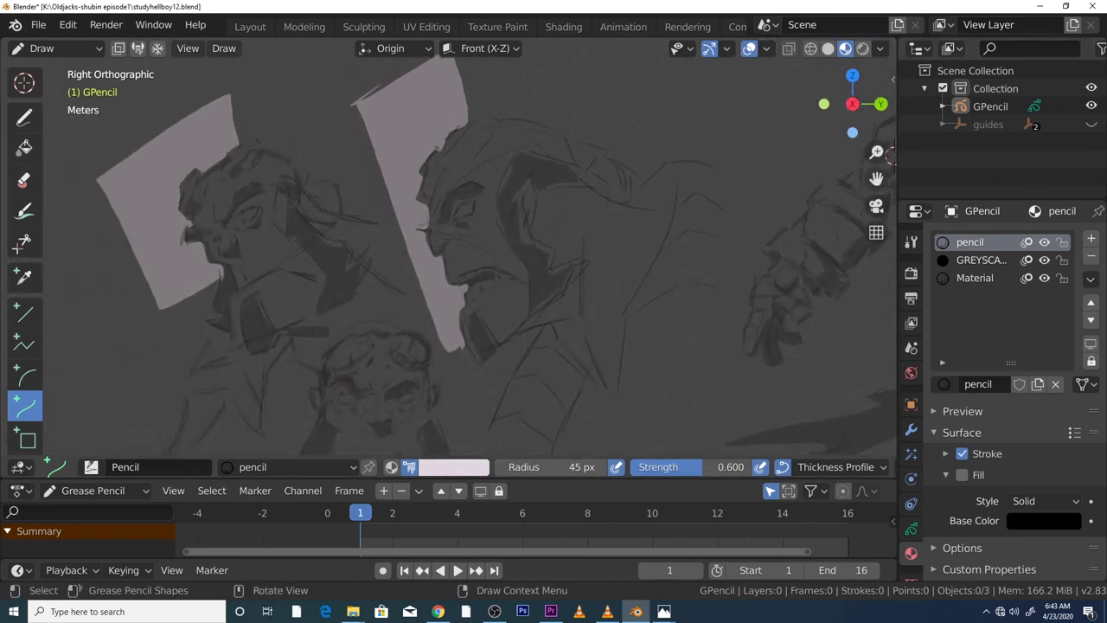
pyautogui.moveTo(454, 219)
pyautogui.mouseDown()
pyautogui.moveTo(464, 201)
pyautogui.moveTo(467, 210)
pyautogui.mouseUp()
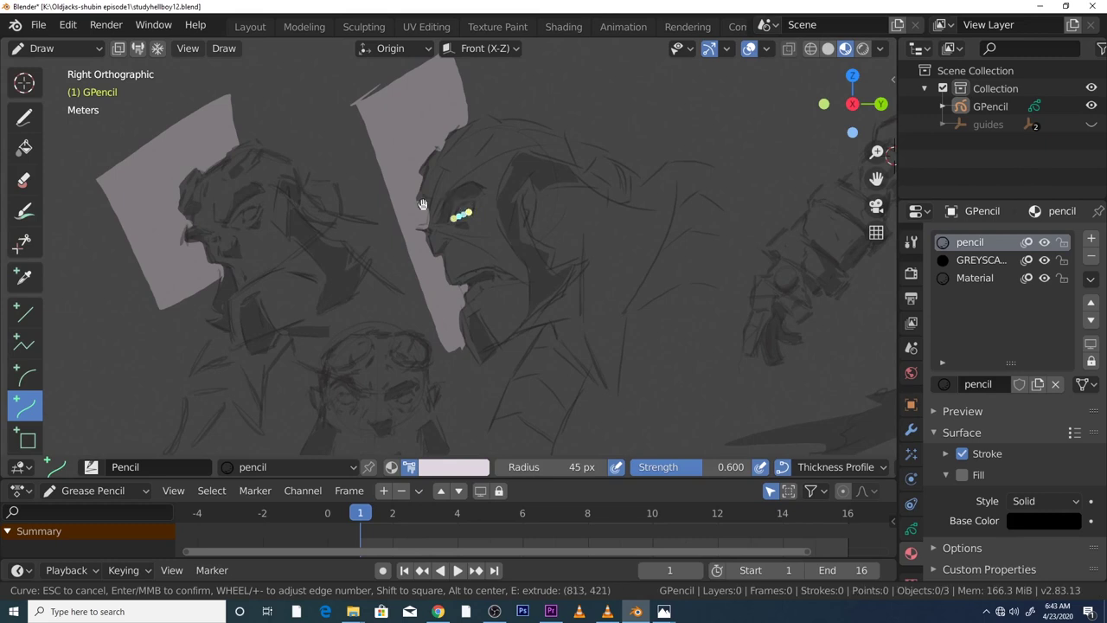
pyautogui.press('Escape')
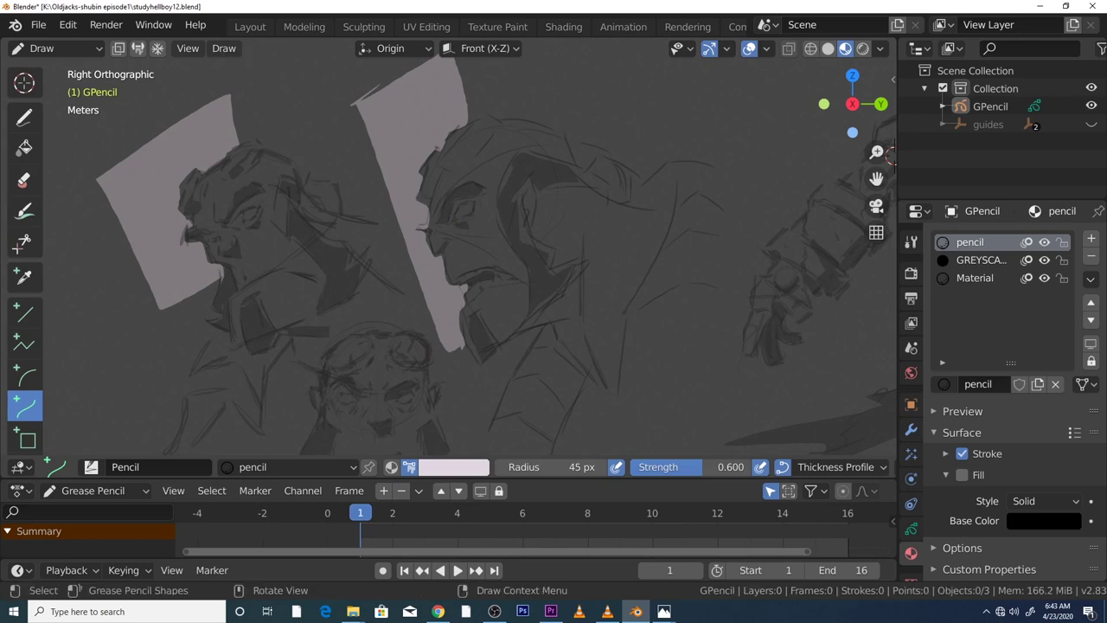
pyautogui.click(24, 116)
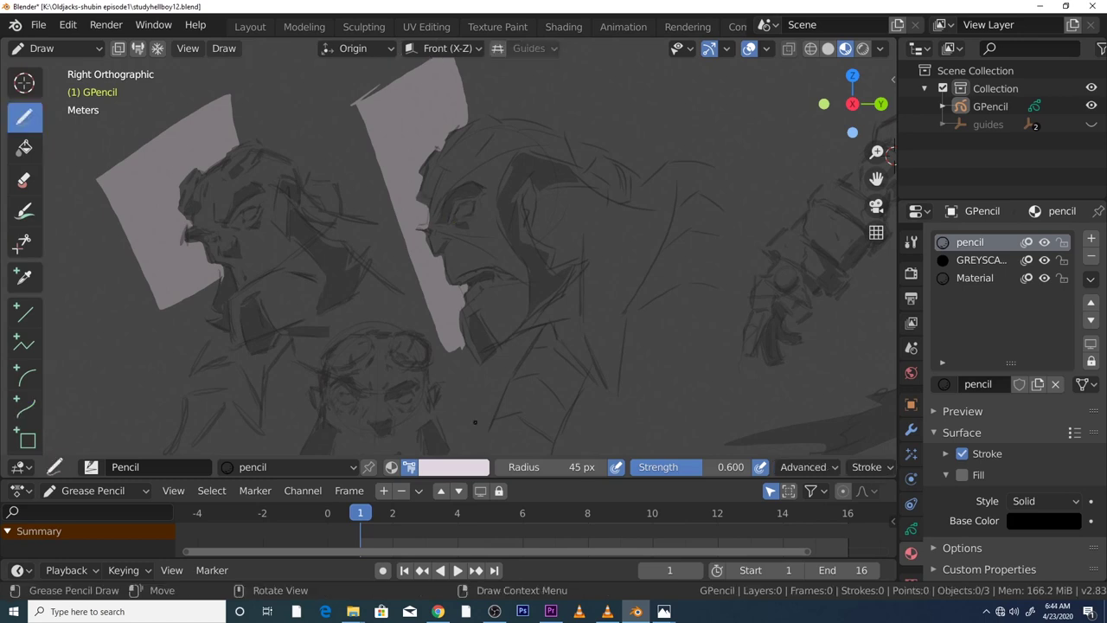
pyautogui.moveTo(473, 198)
pyautogui.mouseDown()
pyautogui.moveTo(474, 212)
pyautogui.moveTo(475, 198)
pyautogui.moveTo(459, 209)
pyautogui.mouseUp()
pyautogui.hotkey('ctrl', 'z')
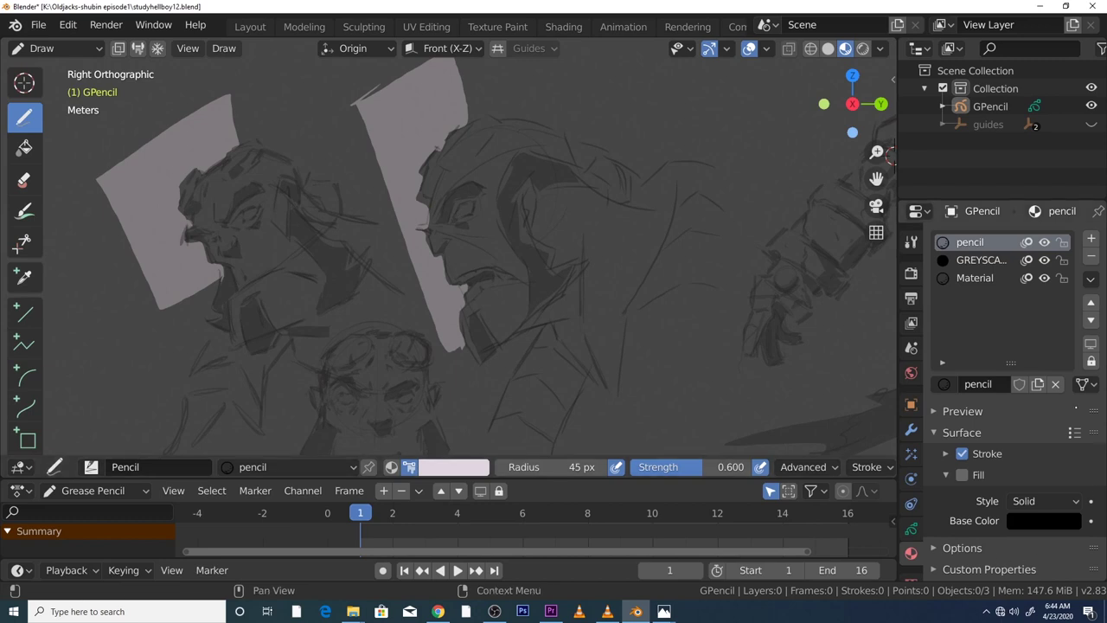
# Show the GP_La layer settings and toggle Use Lights on and off to compare
pyautogui.click(910, 527)
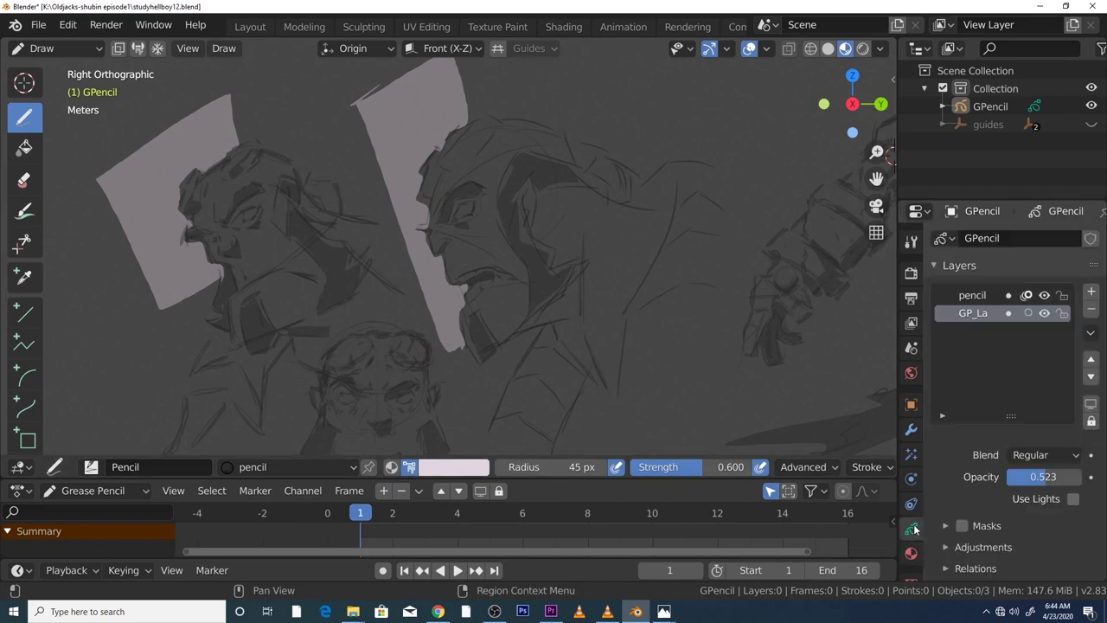
pyautogui.click(1072, 499)
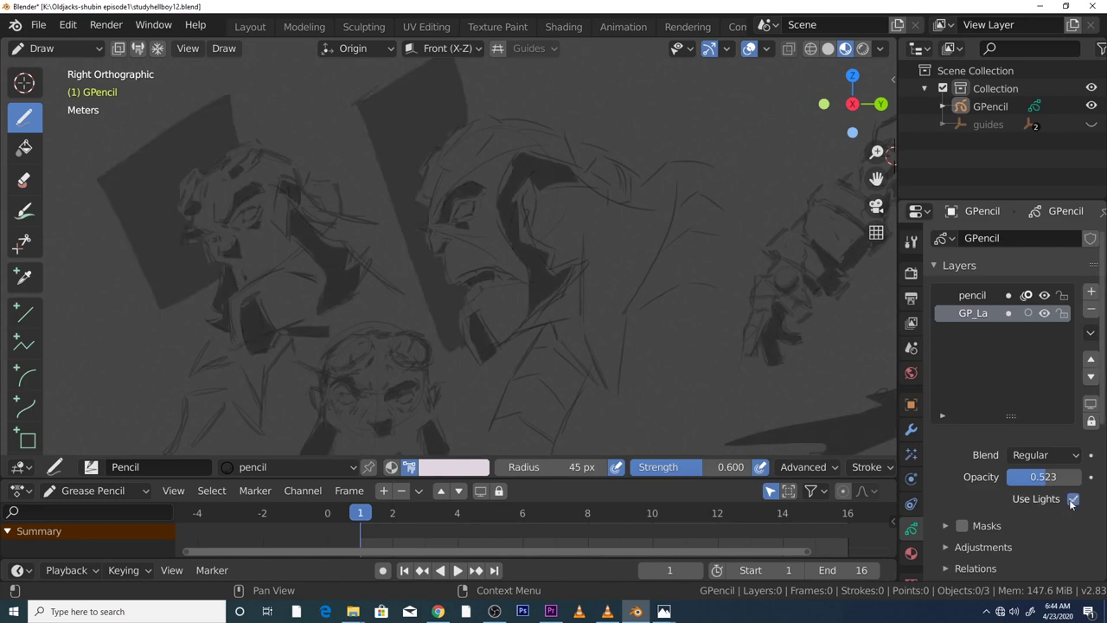
pyautogui.scroll(-4, 753, 185)
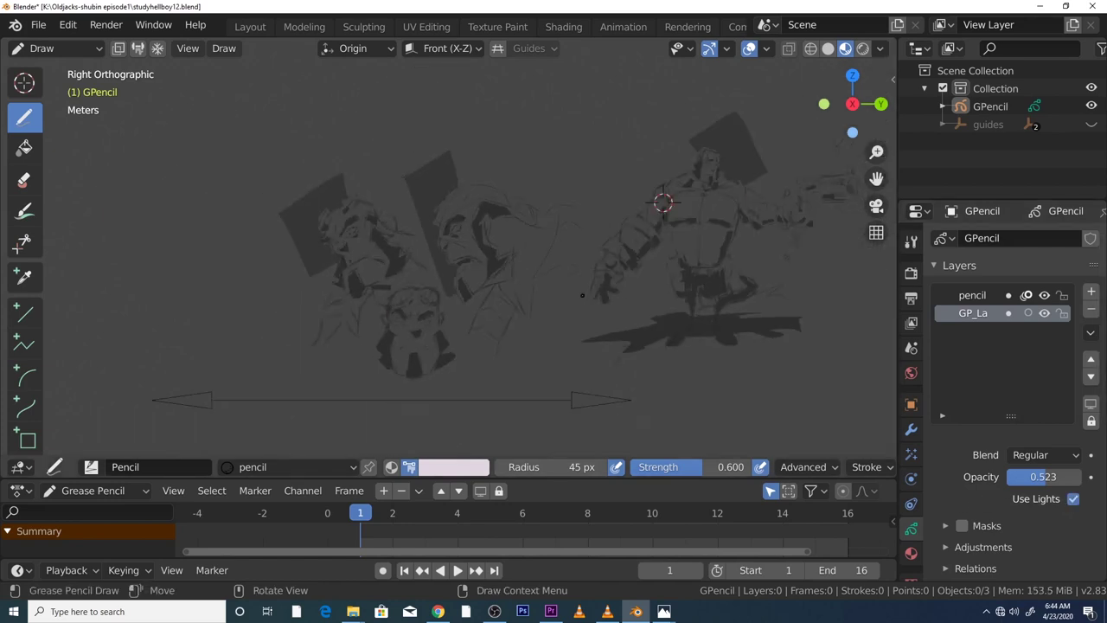
pyautogui.scroll(7, 582, 294)
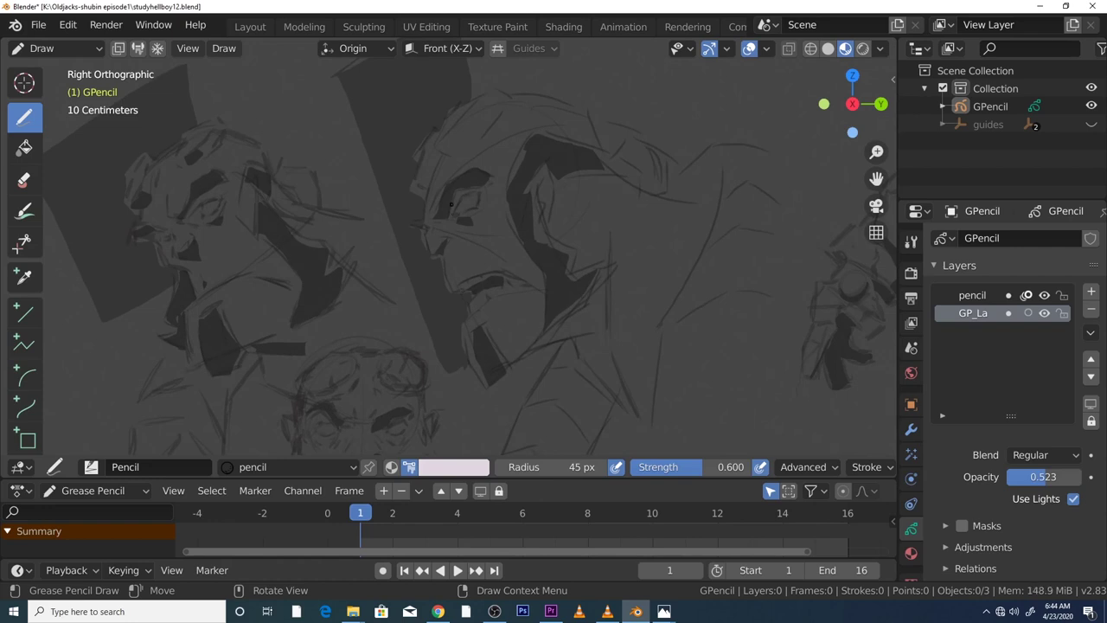
pyautogui.click(1072, 499)
pyautogui.click(1072, 499)
# Turn Use Lights off, compare with undo and redo, and leave the layer unlit
pyautogui.click(1072, 498)
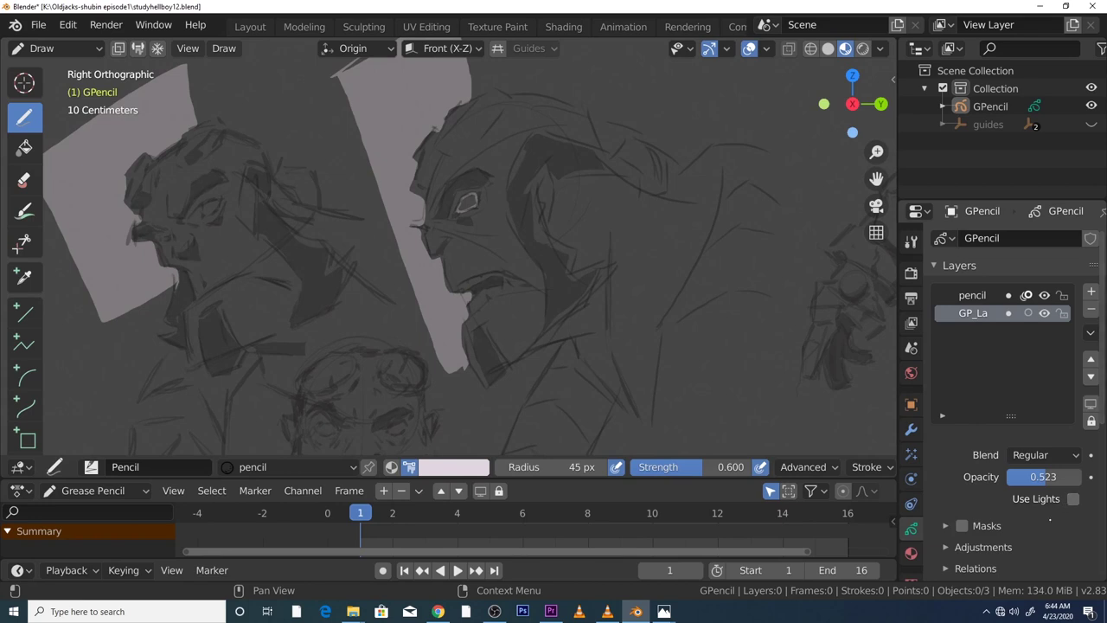
pyautogui.hotkey('ctrl', 'z')
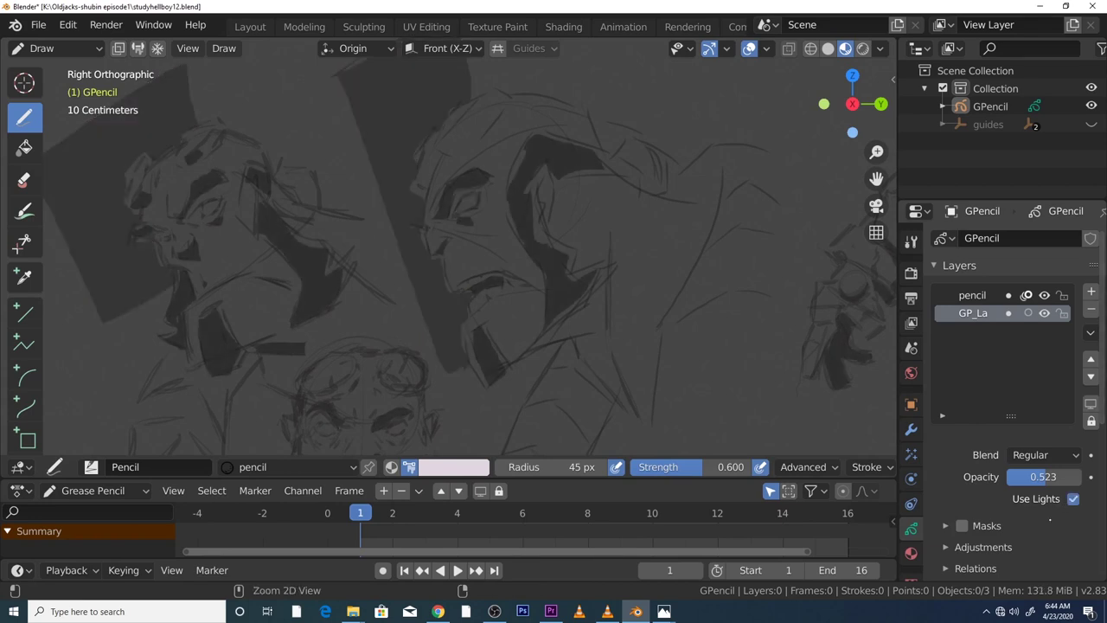
pyautogui.hotkey('ctrl', 'shift', 'z')
pyautogui.hotkey('ctrl', 'z')
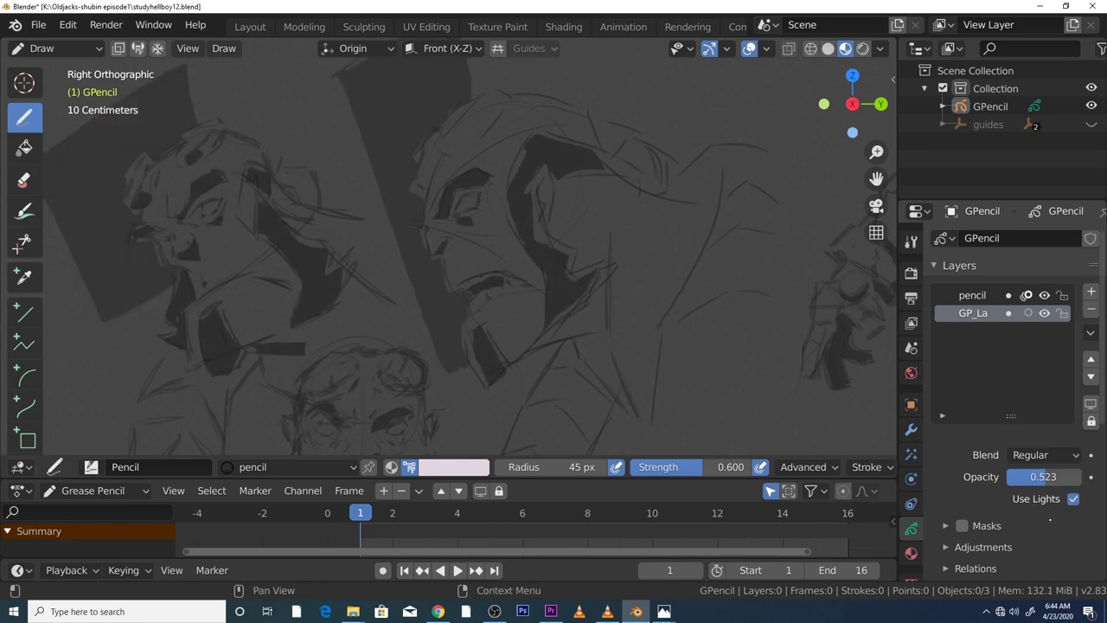
pyautogui.scroll(-4, 751, 381)
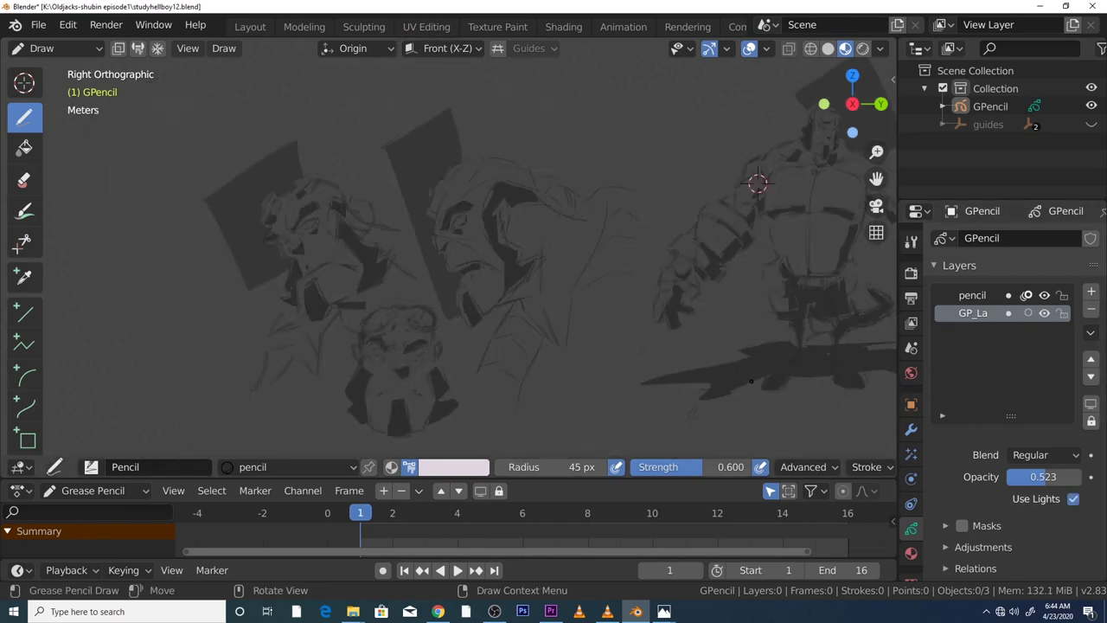
pyautogui.scroll(2, 750, 381)
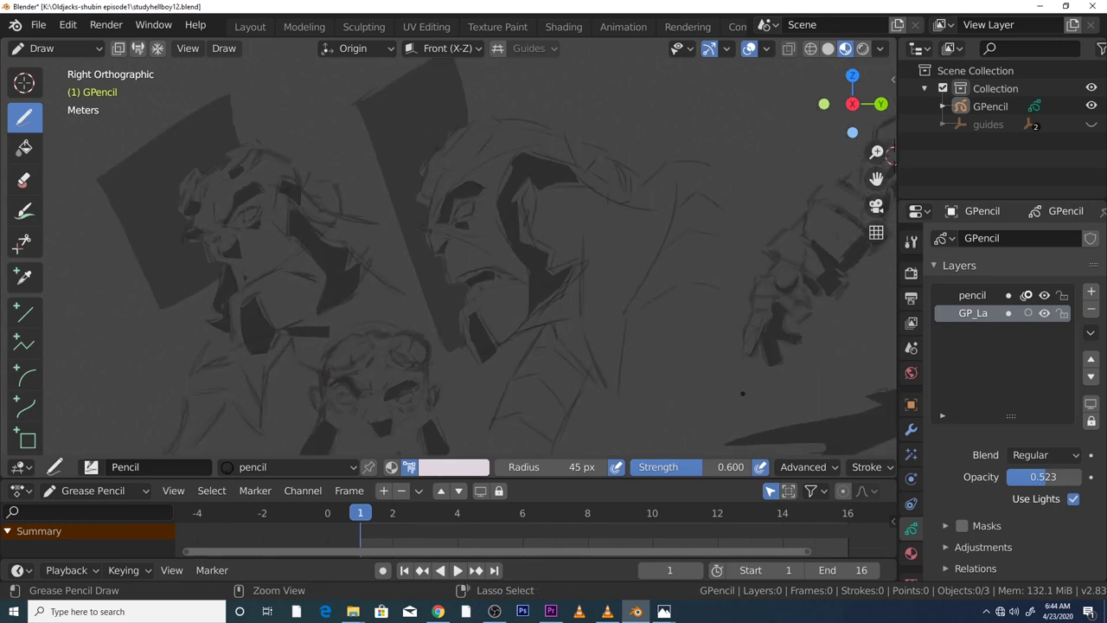
pyautogui.click(1072, 498)
pyautogui.scroll(-2, 741, 395)
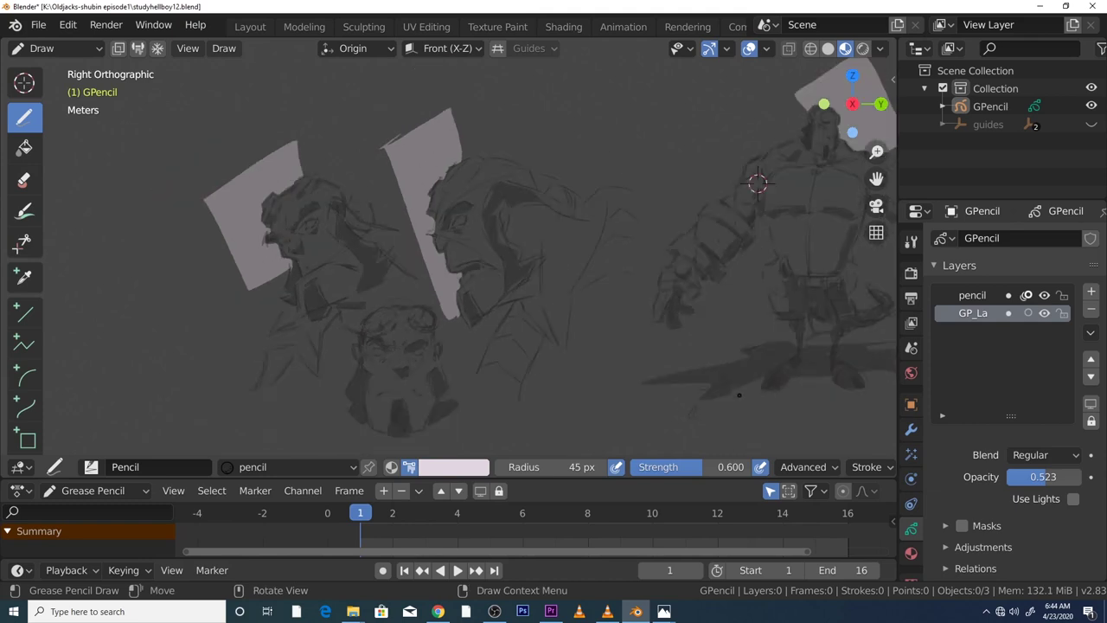
pyautogui.moveTo(876, 178); pyautogui.dragTo(772, 194)
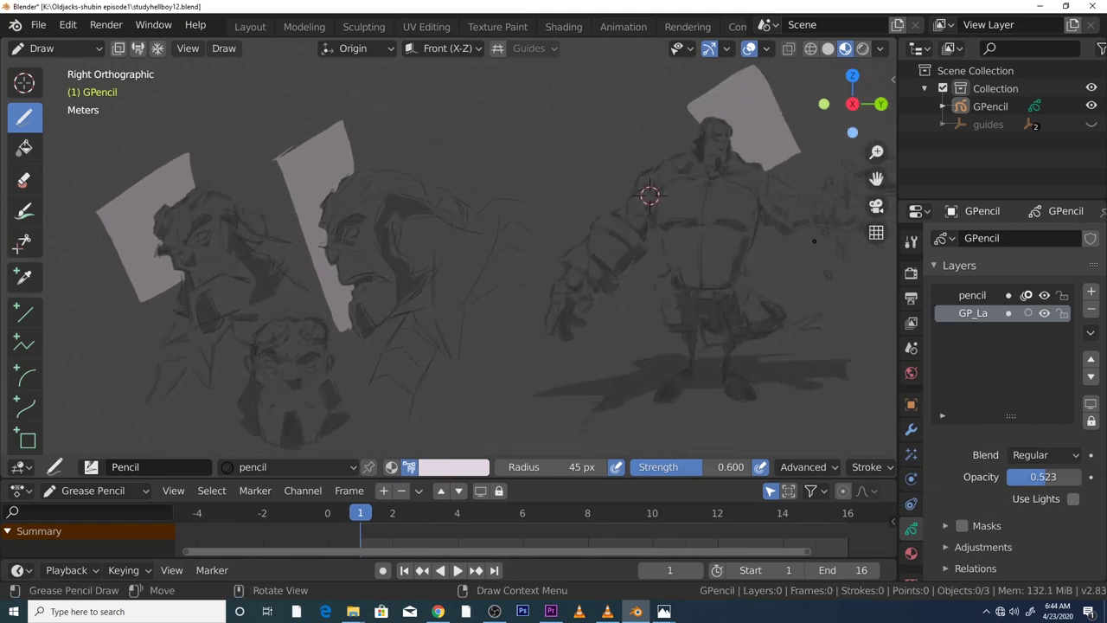
pyautogui.scroll(1, 649, 196)
pyautogui.scroll(-1, 649, 195)
pyautogui.scroll(-1, 616, 205)
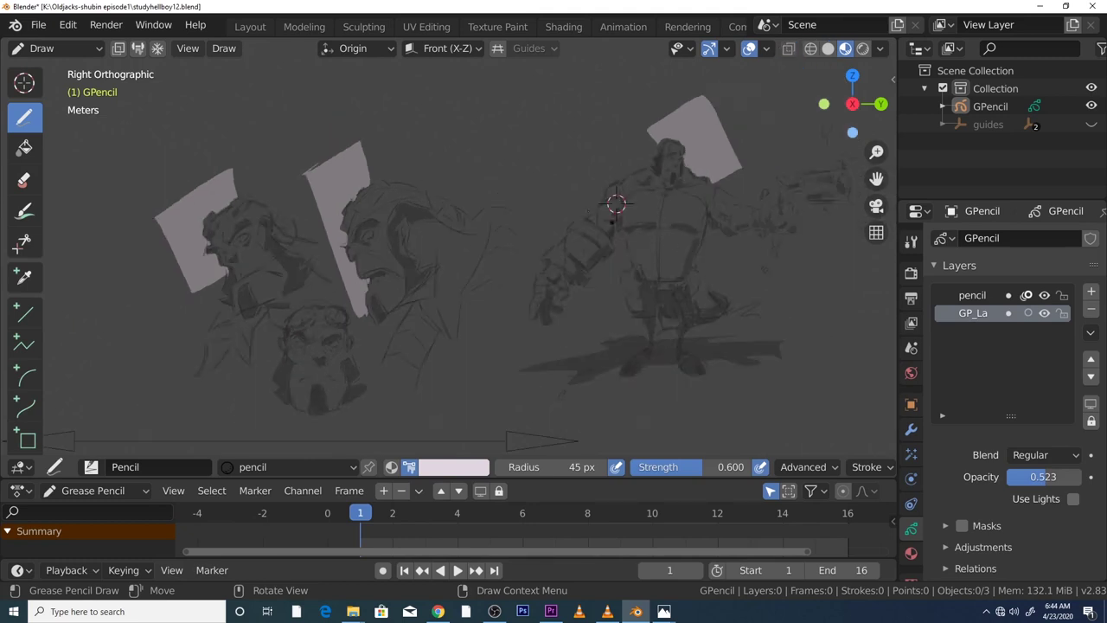
# Dismiss the Edit menu, switch to Object Mode and box-select the whole GPencil object
pyautogui.click(67, 24)
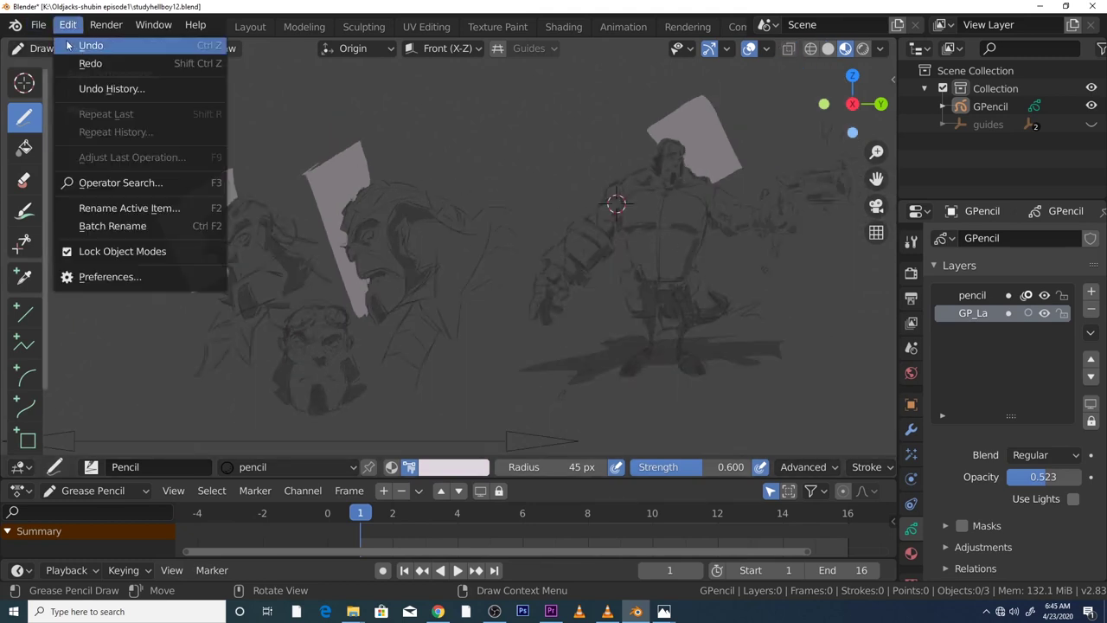
pyautogui.press('Escape')
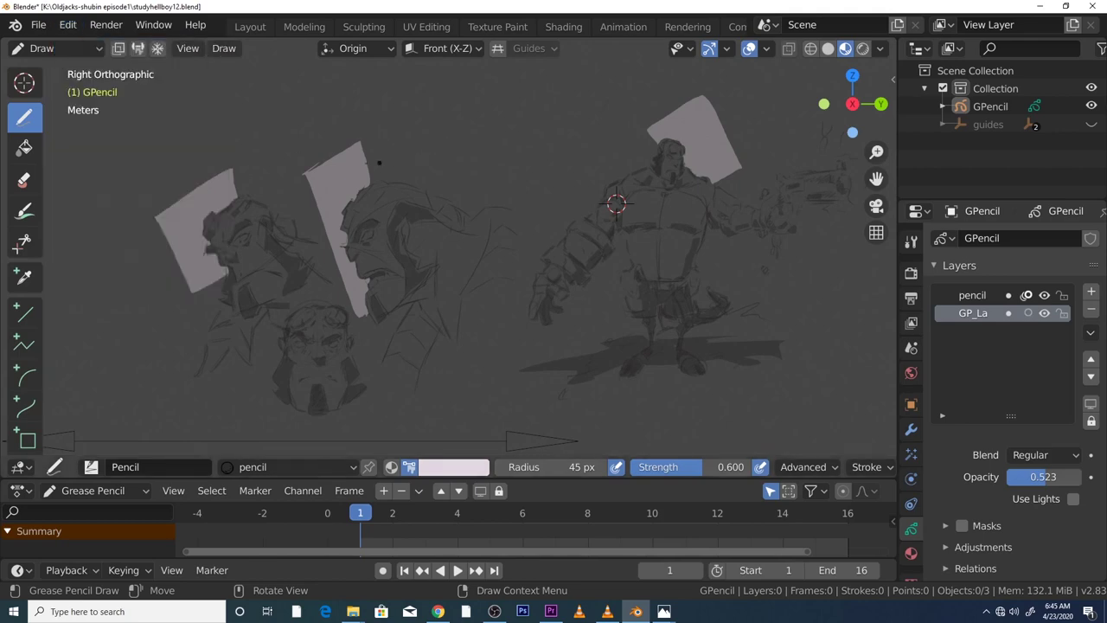
pyautogui.click(52, 48)
pyautogui.click(61, 67)
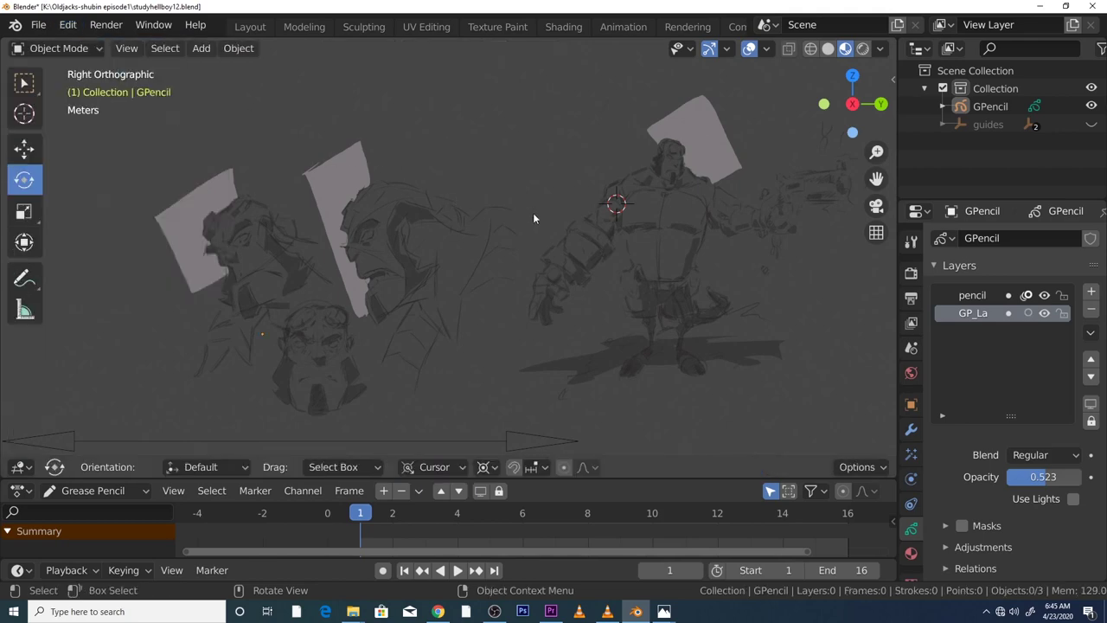
pyautogui.moveTo(567, 114); pyautogui.dragTo(809, 417)
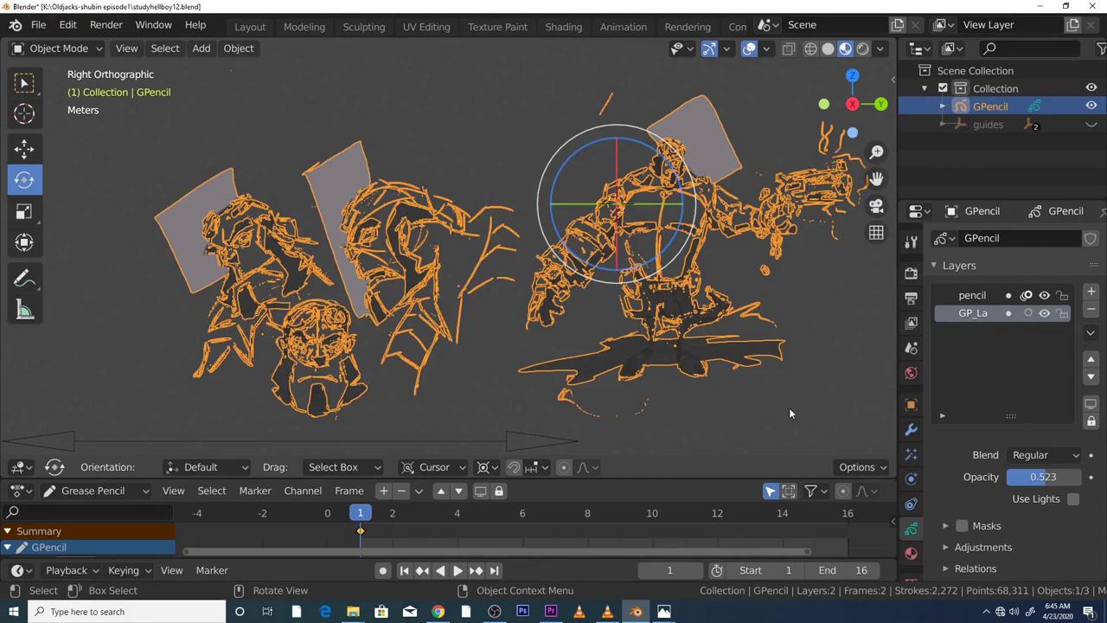
# Zoom in on the drawings and bring up the File menu
pyautogui.scroll(-4, 600, 337)
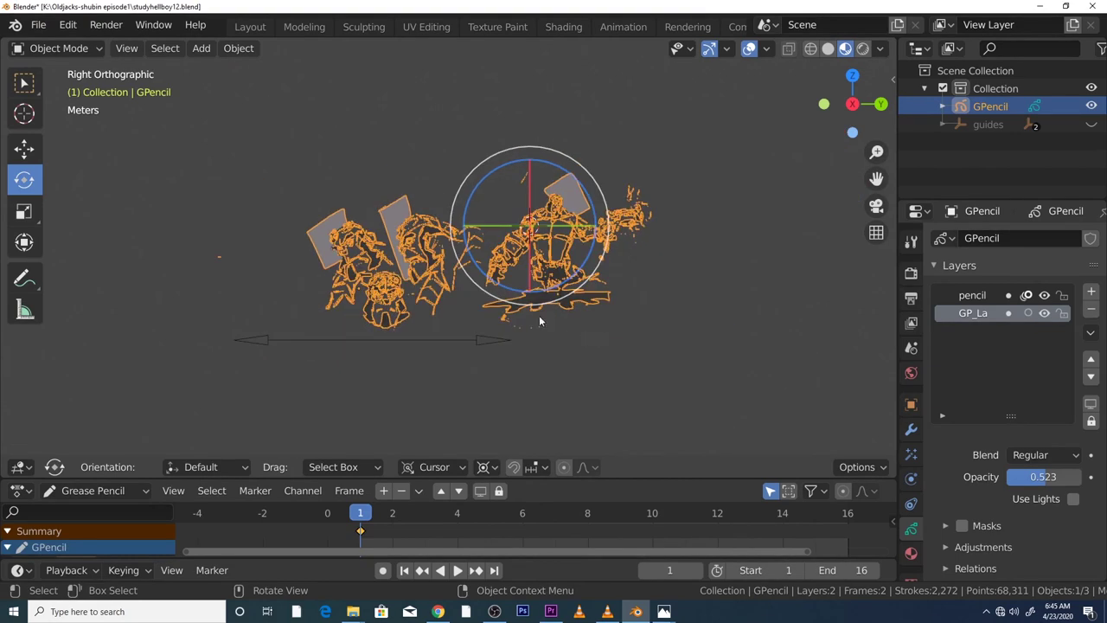
pyautogui.scroll(1, 539, 320)
pyautogui.scroll(2, 510, 282)
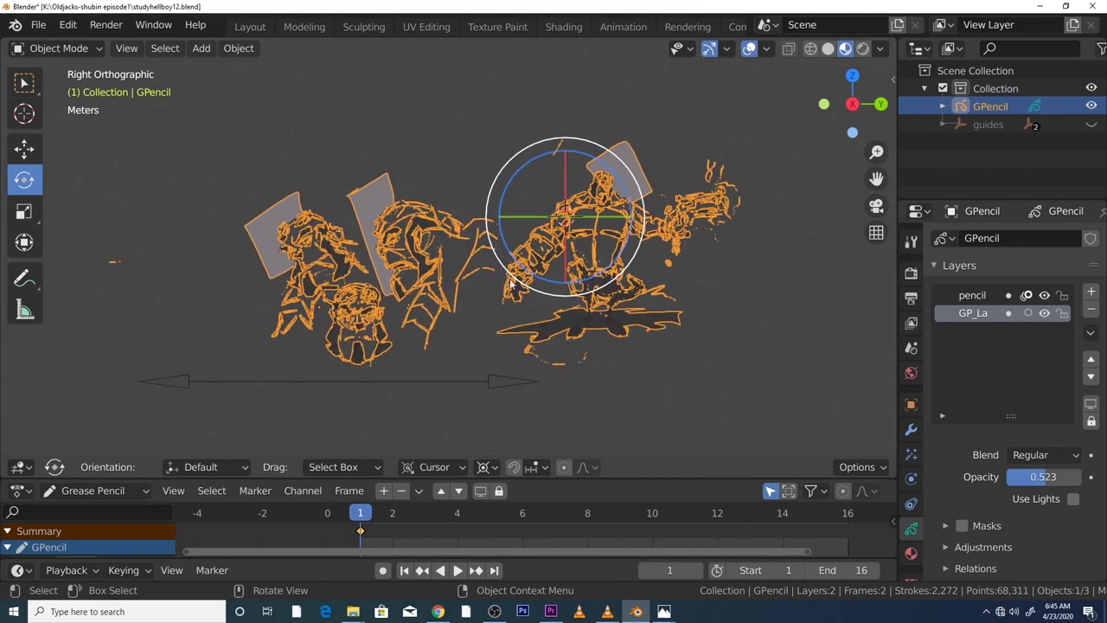
pyautogui.click(38, 25)
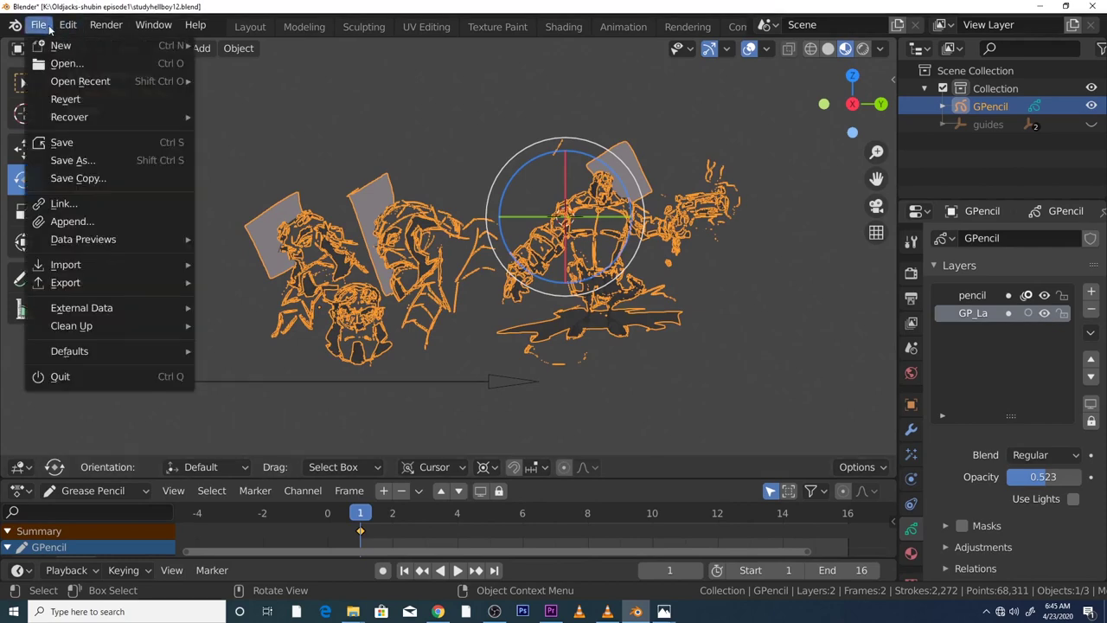
# Save the study as studyhellboy13.blend via Save As with an incremented name
pyautogui.click(80, 161)
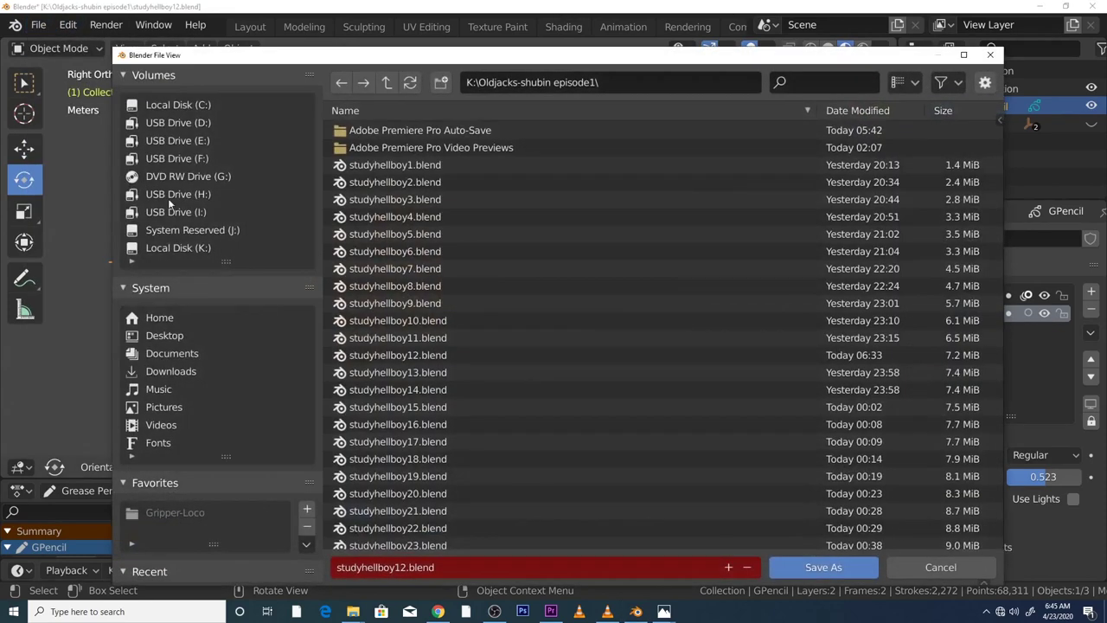
pyautogui.click(728, 567)
pyautogui.click(789, 569)
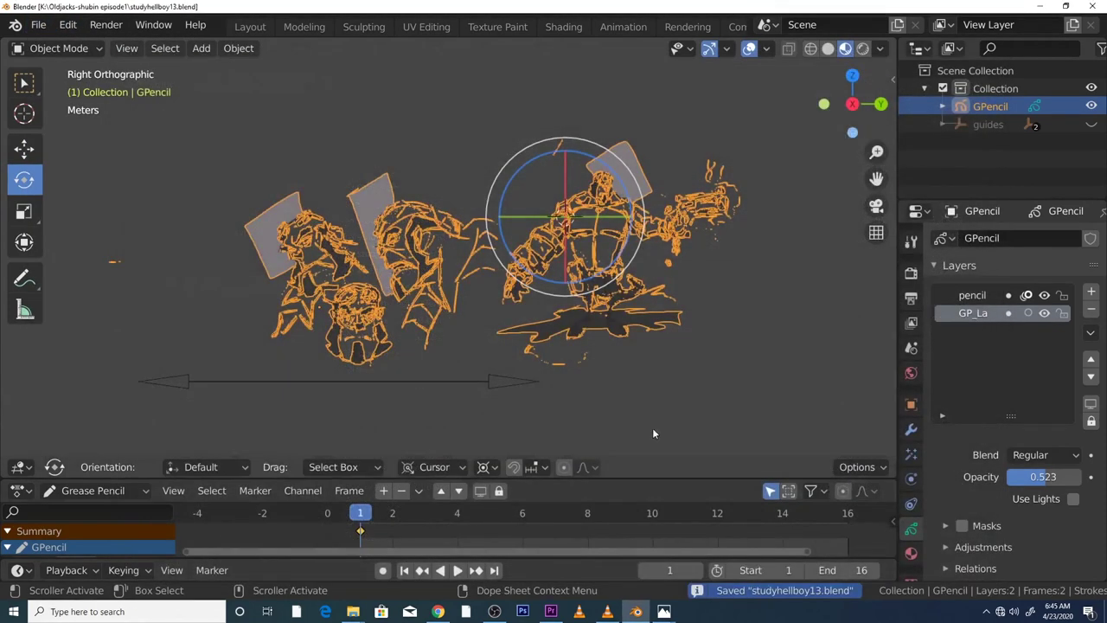
# Duplicate the GPencil object and rescale the copy, GPencil.001
pyautogui.rightClick(524, 326)
pyautogui.click(504, 366)
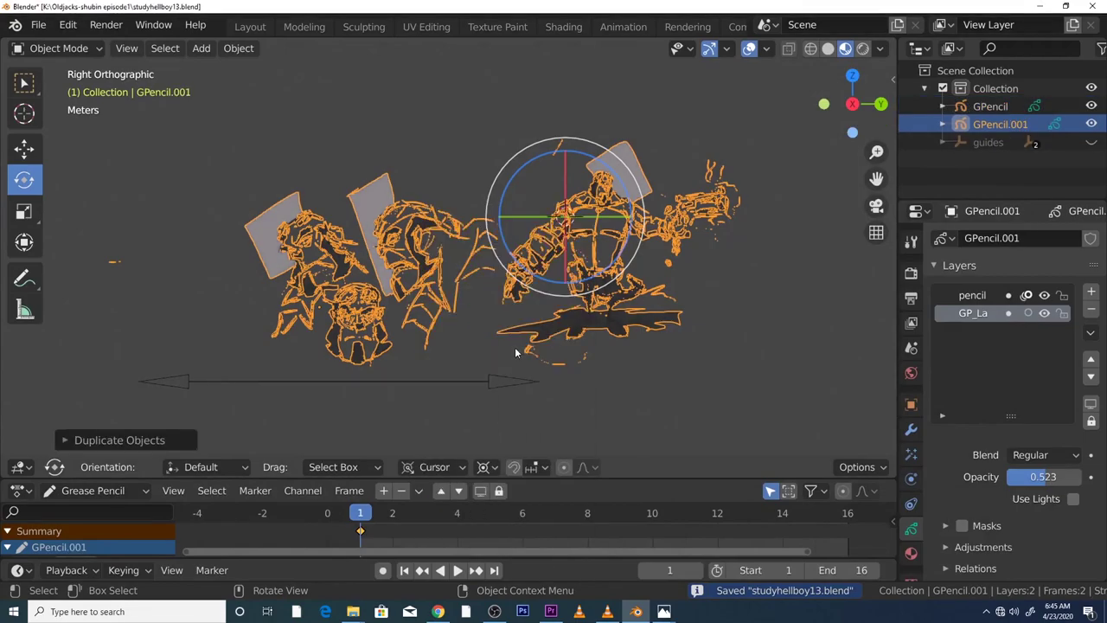
pyautogui.press('s')
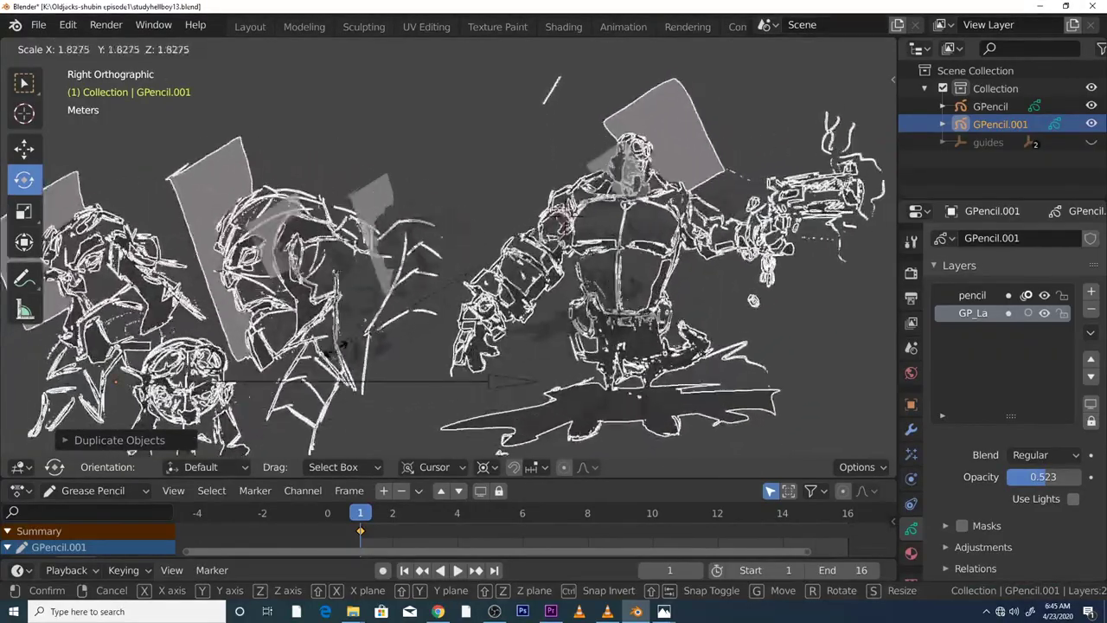
pyautogui.click(350, 339)
pyautogui.scroll(-2, 412, 300)
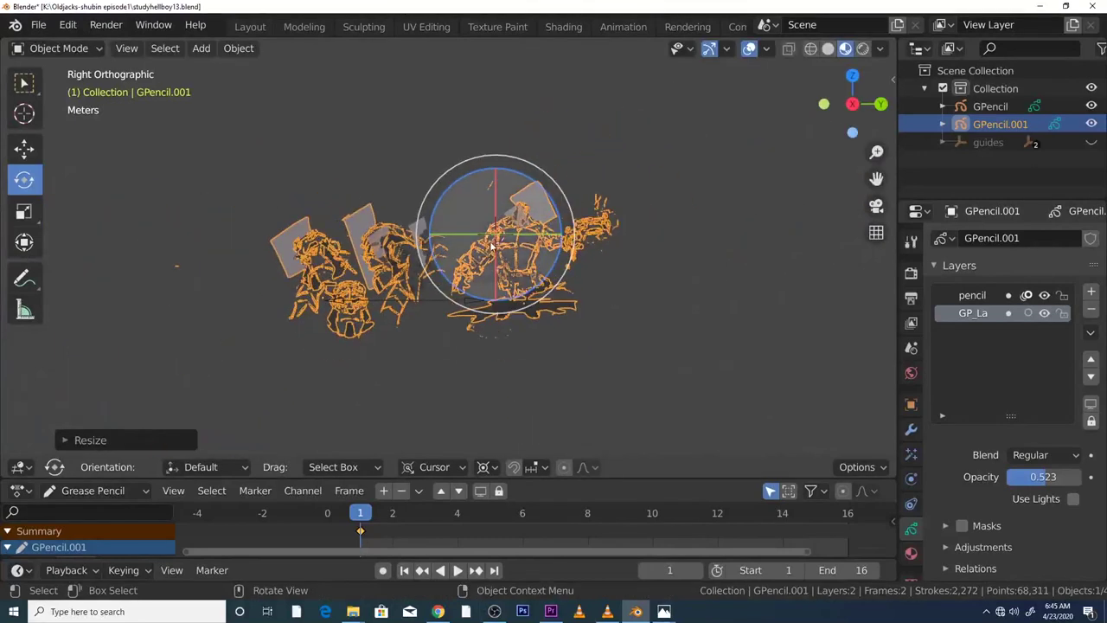
# Move GPencil.001 about 15.57 m down along Z and put it in Draw mode
pyautogui.scroll(2, 412, 300)
pyautogui.click(40, 153)
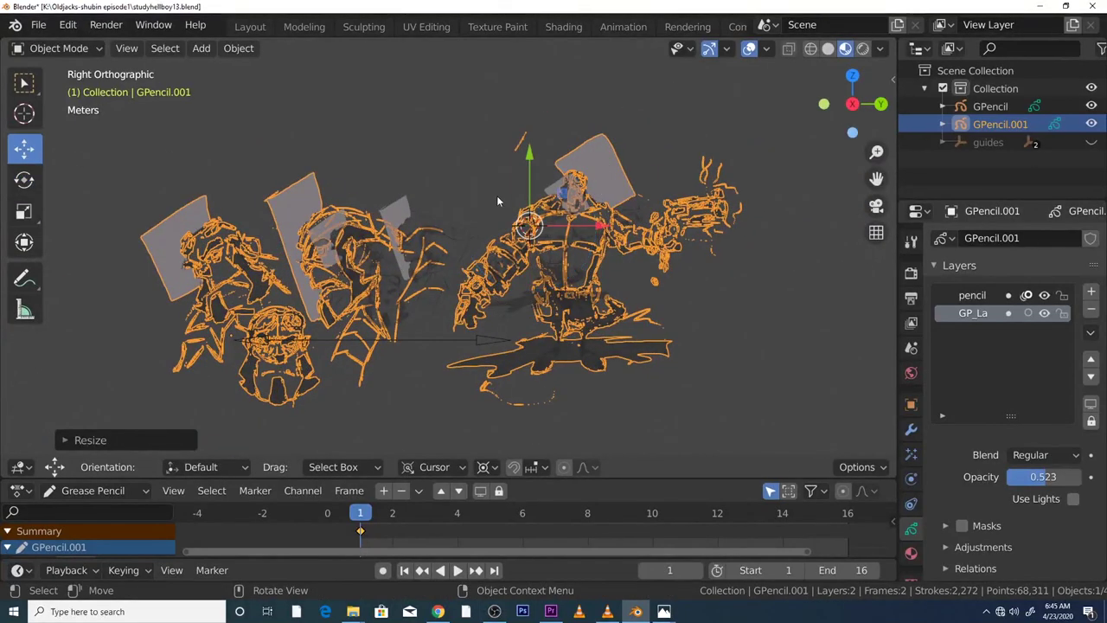
pyautogui.moveTo(523, 201); pyautogui.dragTo(517, 377)
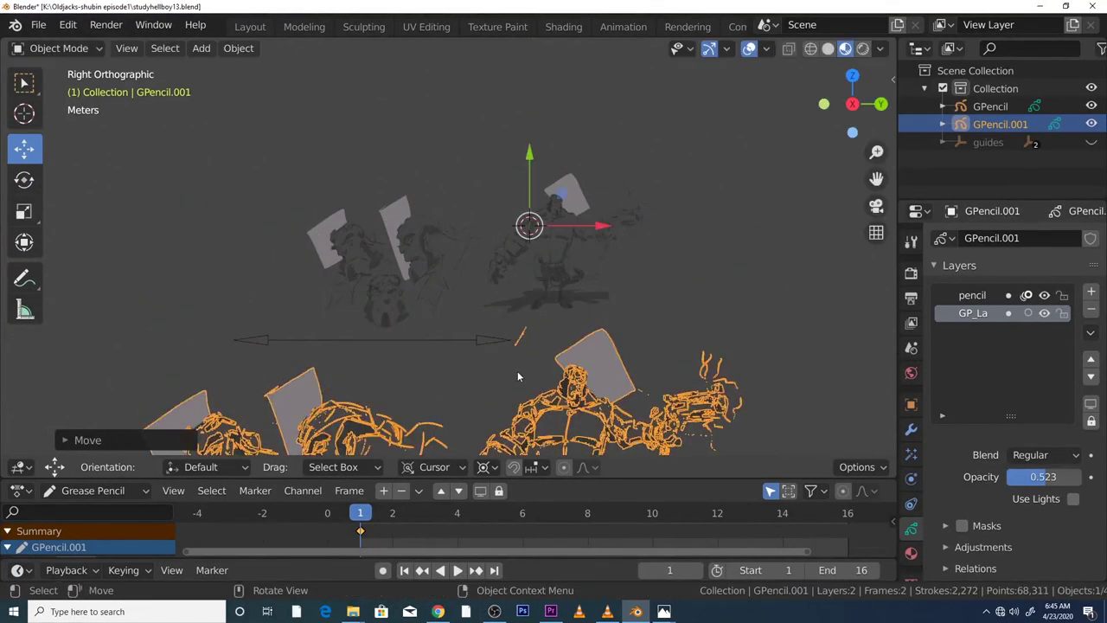
pyautogui.scroll(3, 517, 376)
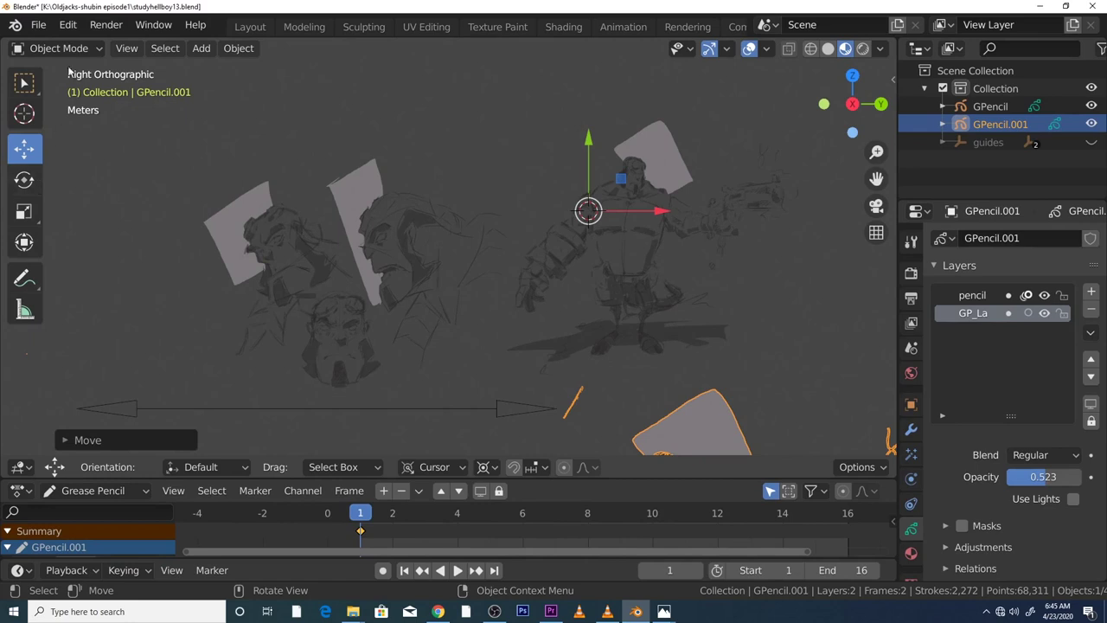
pyautogui.click(59, 47)
pyautogui.click(57, 128)
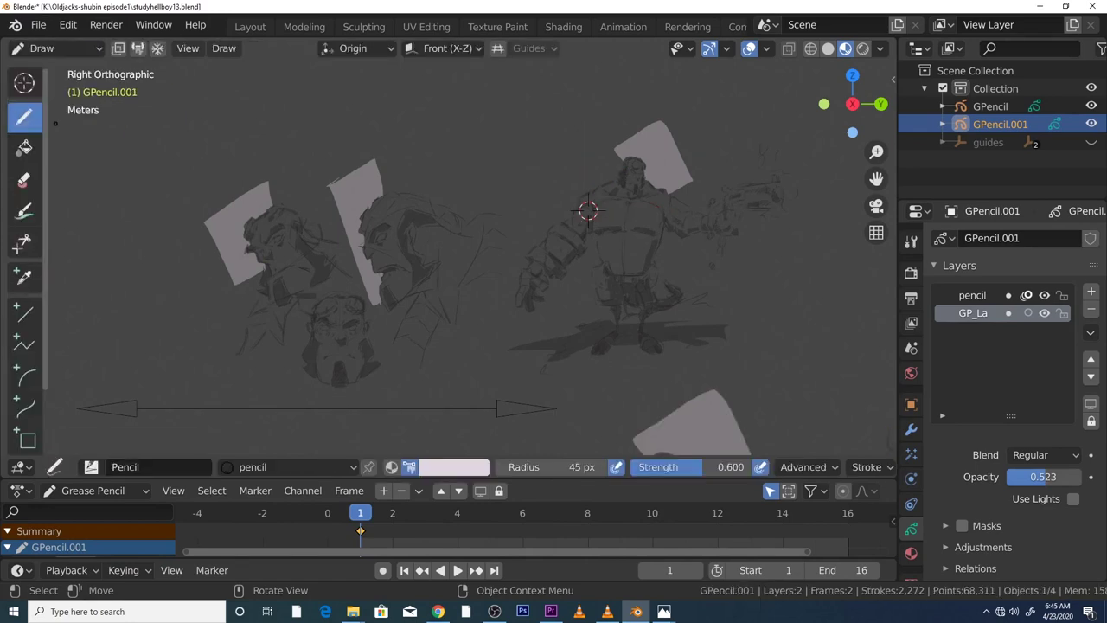
# Erase the left head sketches from GPencil.001 with the Eraser
pyautogui.click(25, 182)
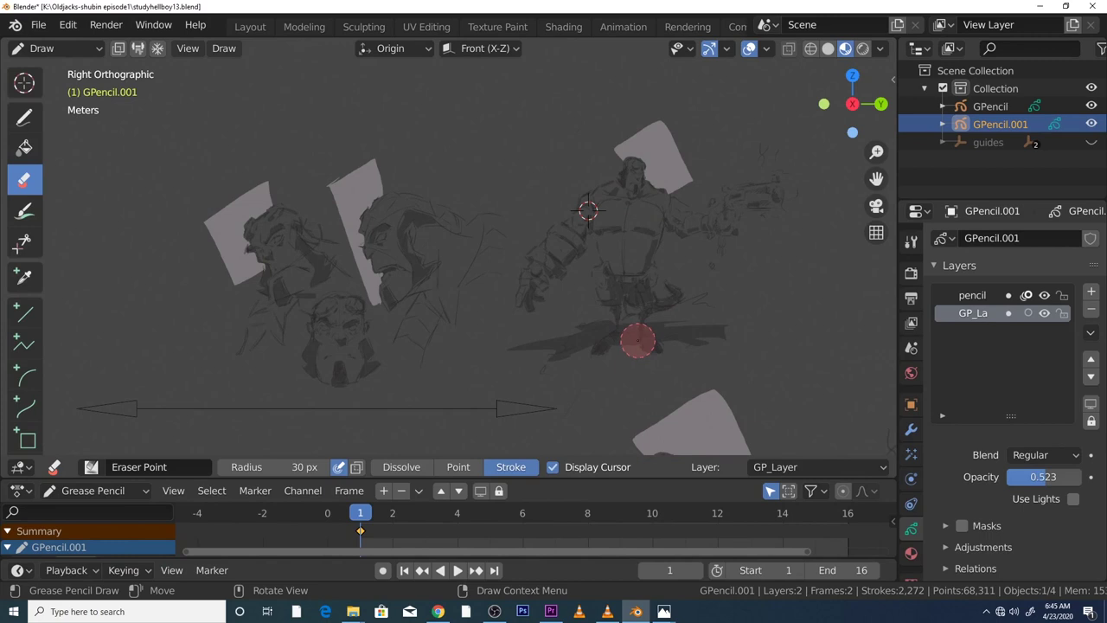
pyautogui.click(1003, 105)
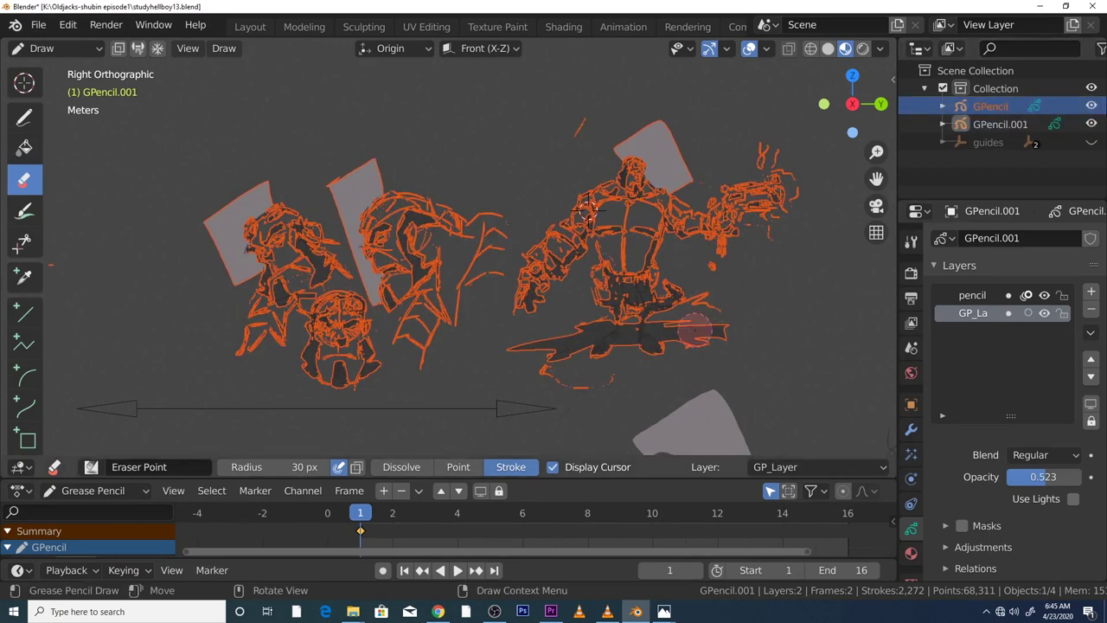
pyautogui.click(23, 116)
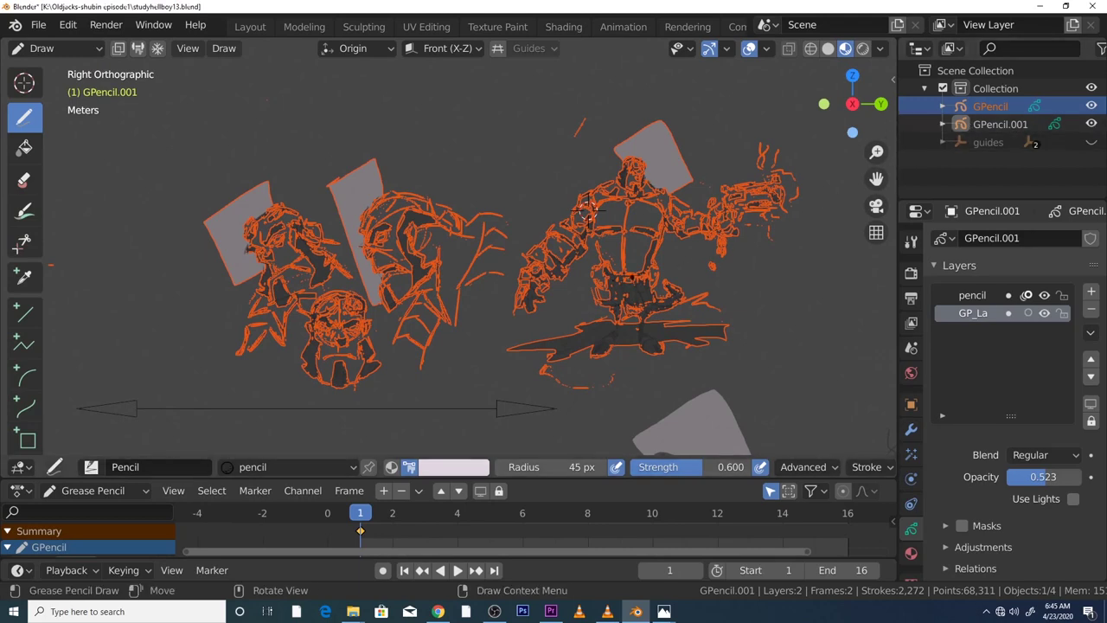
pyautogui.click(21, 179)
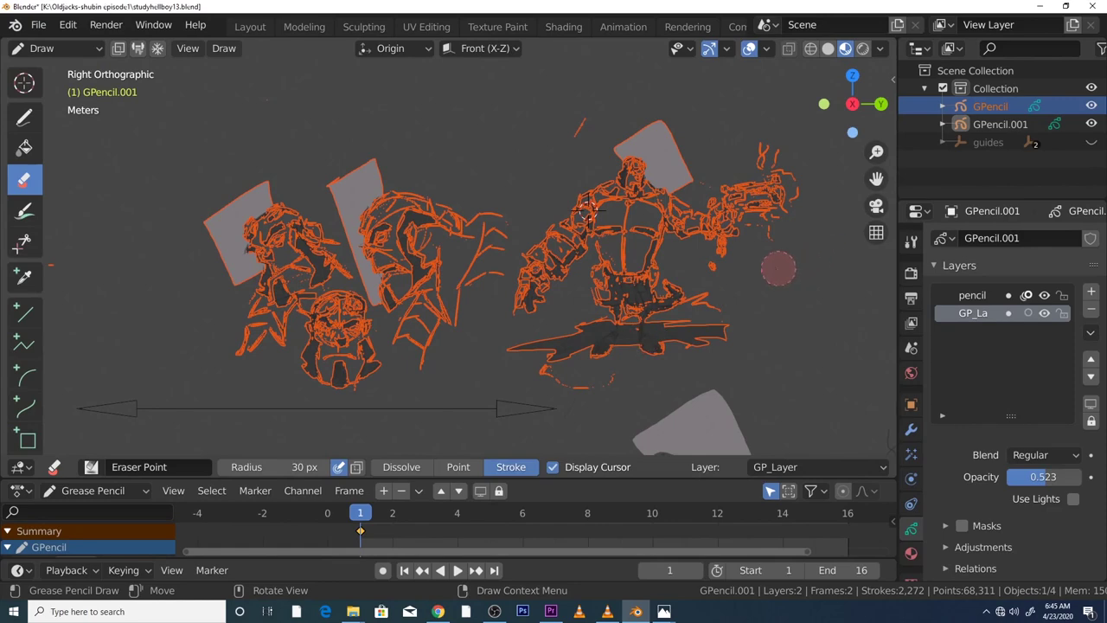
pyautogui.scroll(-5, 766, 275)
pyautogui.scroll(-2, 449, 375)
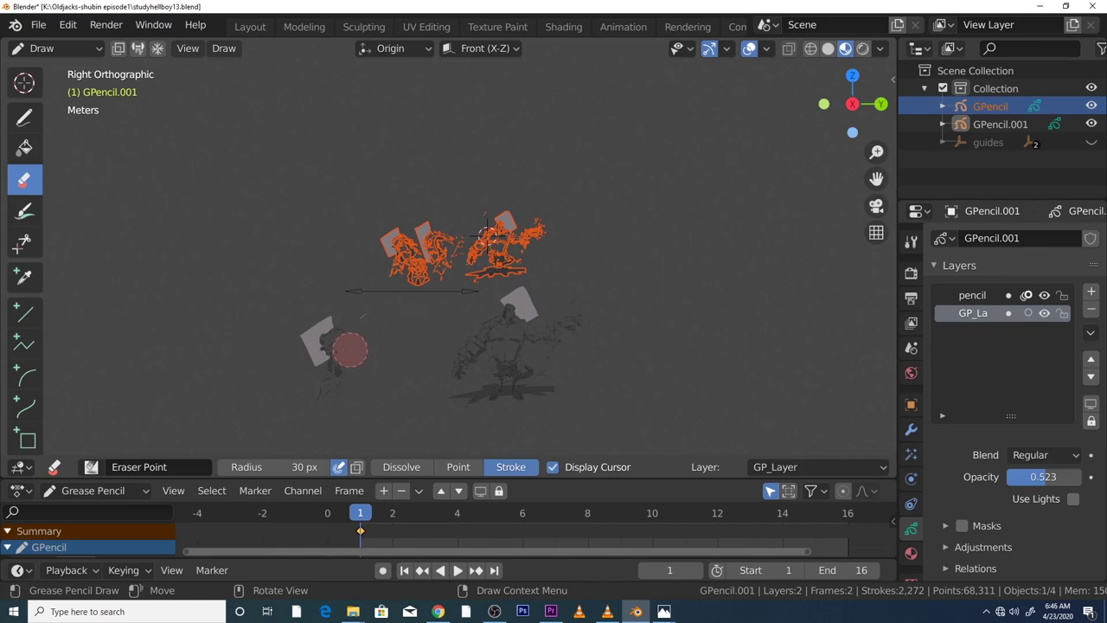
pyautogui.moveTo(351, 346)
pyautogui.mouseDown()
pyautogui.moveTo(319, 372)
pyautogui.moveTo(336, 403)
pyautogui.mouseUp()
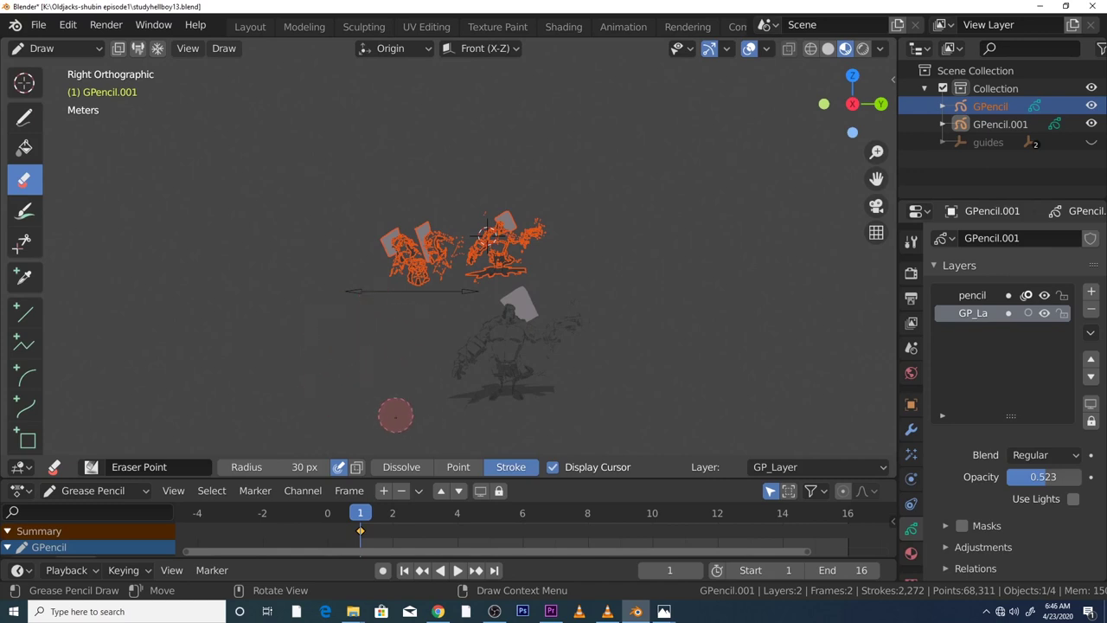
pyautogui.scroll(3, 364, 385)
pyautogui.scroll(3, 363, 385)
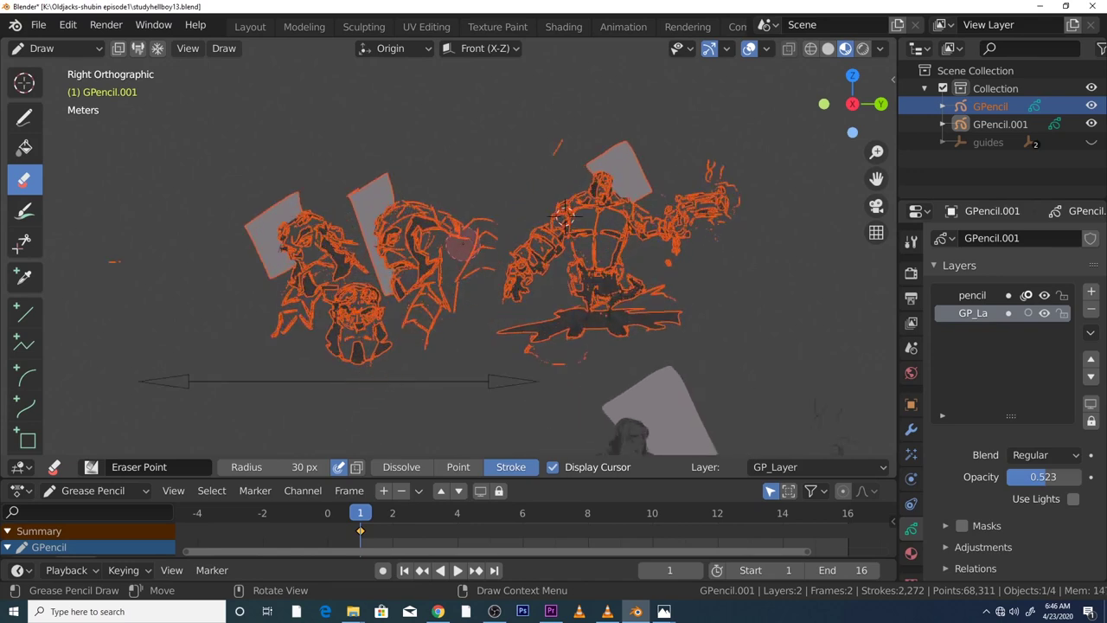
# Reactivate GPencil.001, return to Object Mode, and select the original upper drawing
pyautogui.click(978, 127)
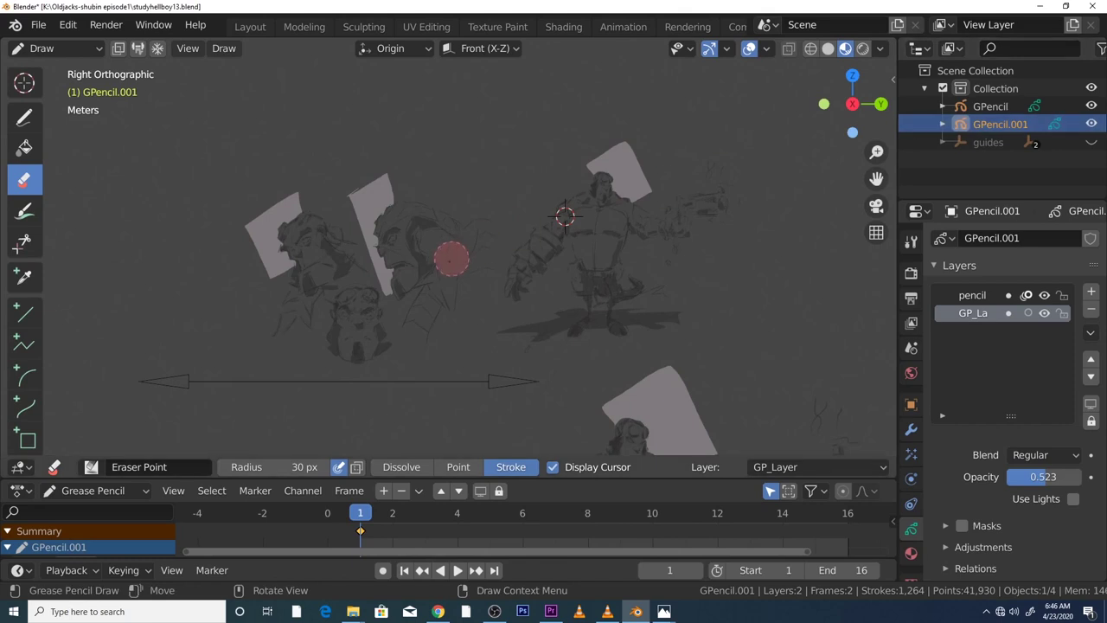
pyautogui.scroll(-1, 441, 272)
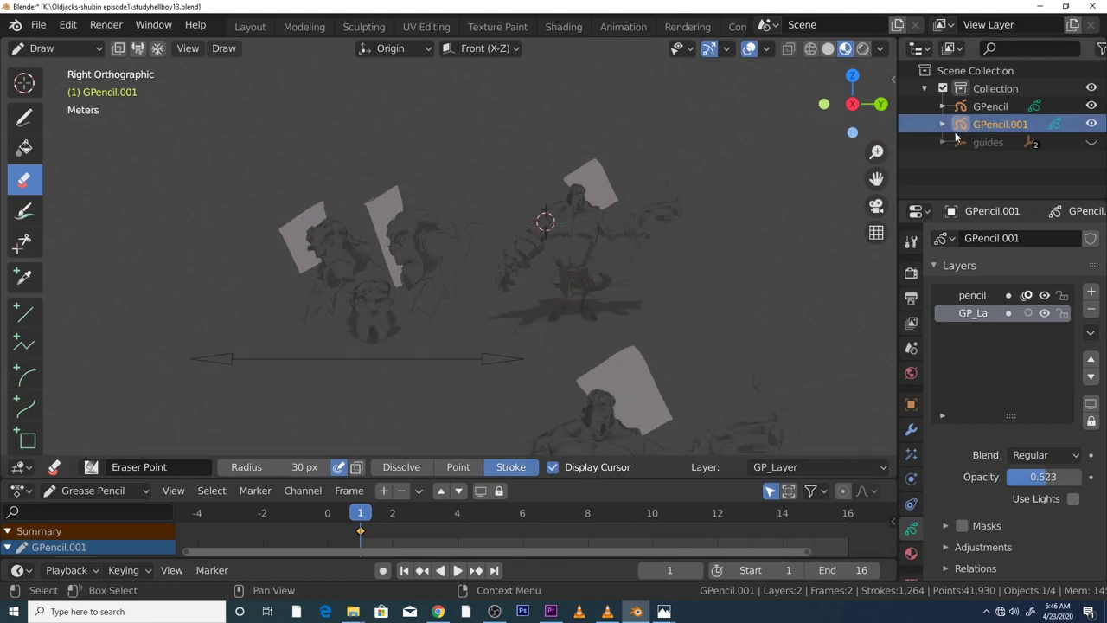
pyautogui.click(70, 49)
pyautogui.click(49, 67)
pyautogui.click(546, 260)
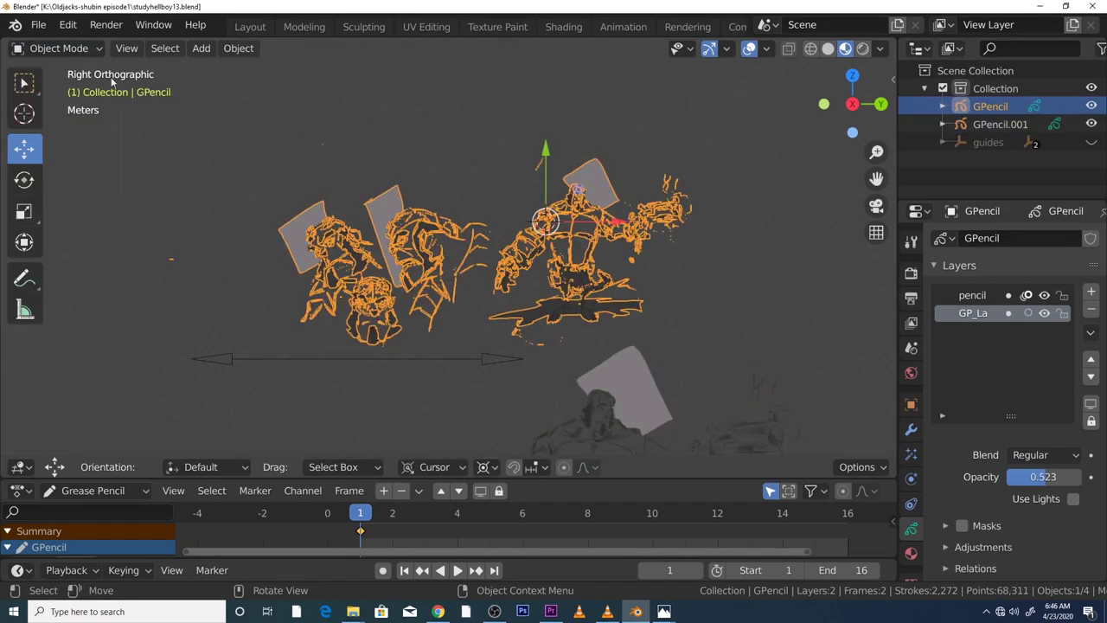
# In Draw mode, erase the original GPencil's full Hellboy figure, then return to Object Mode
pyautogui.click(57, 48)
pyautogui.click(53, 127)
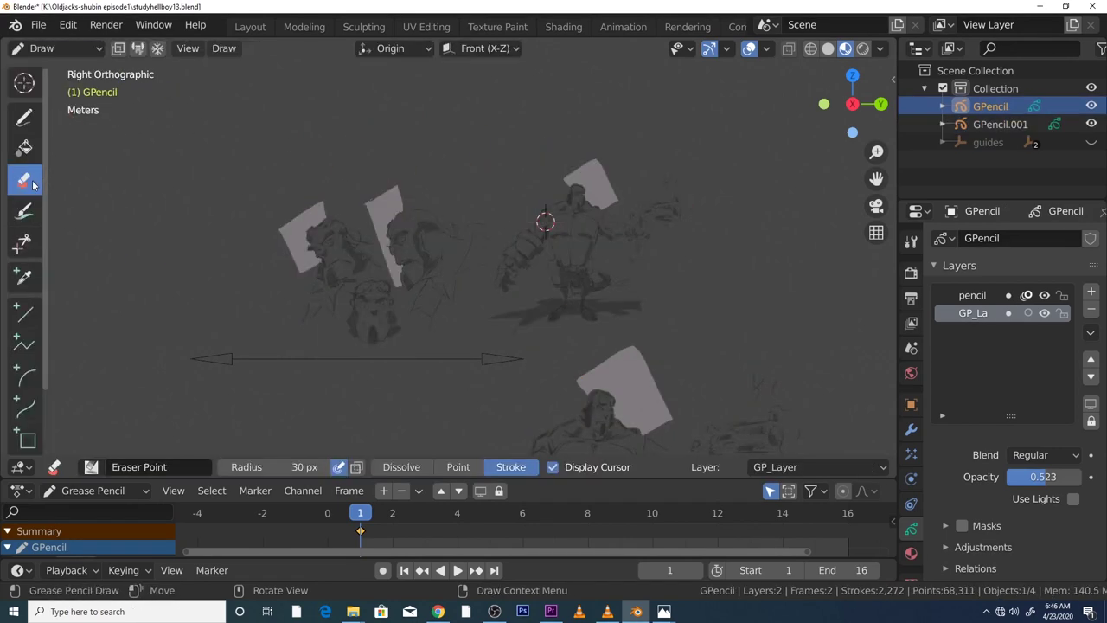
pyautogui.moveTo(590, 278)
pyautogui.mouseDown()
pyautogui.moveTo(563, 292)
pyautogui.moveTo(575, 288)
pyautogui.moveTo(574, 306)
pyautogui.moveTo(510, 327)
pyautogui.moveTo(606, 286)
pyautogui.moveTo(528, 276)
pyautogui.moveTo(548, 252)
pyautogui.moveTo(652, 201)
pyautogui.mouseUp()
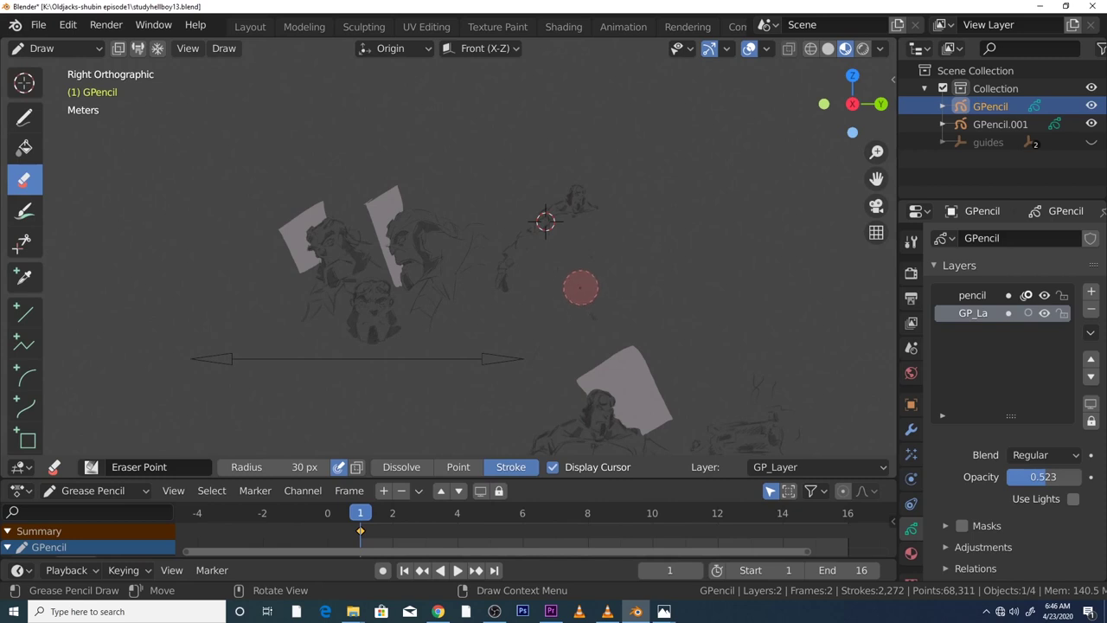
pyautogui.moveTo(559, 247)
pyautogui.mouseDown()
pyautogui.moveTo(542, 204)
pyautogui.moveTo(502, 287)
pyautogui.mouseUp()
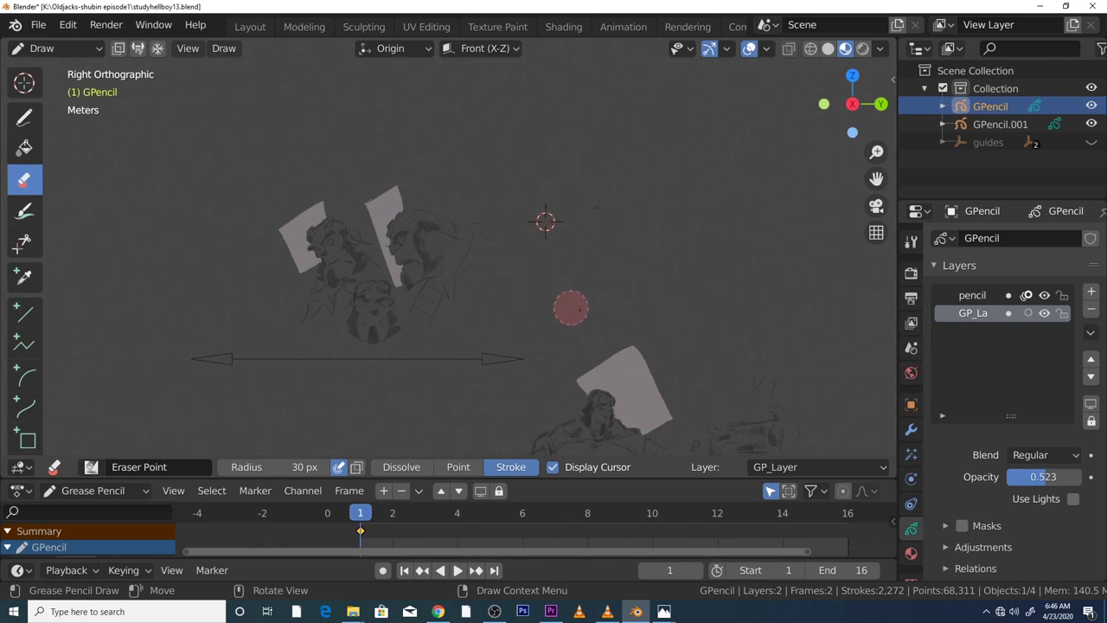
pyautogui.scroll(-4, 580, 187)
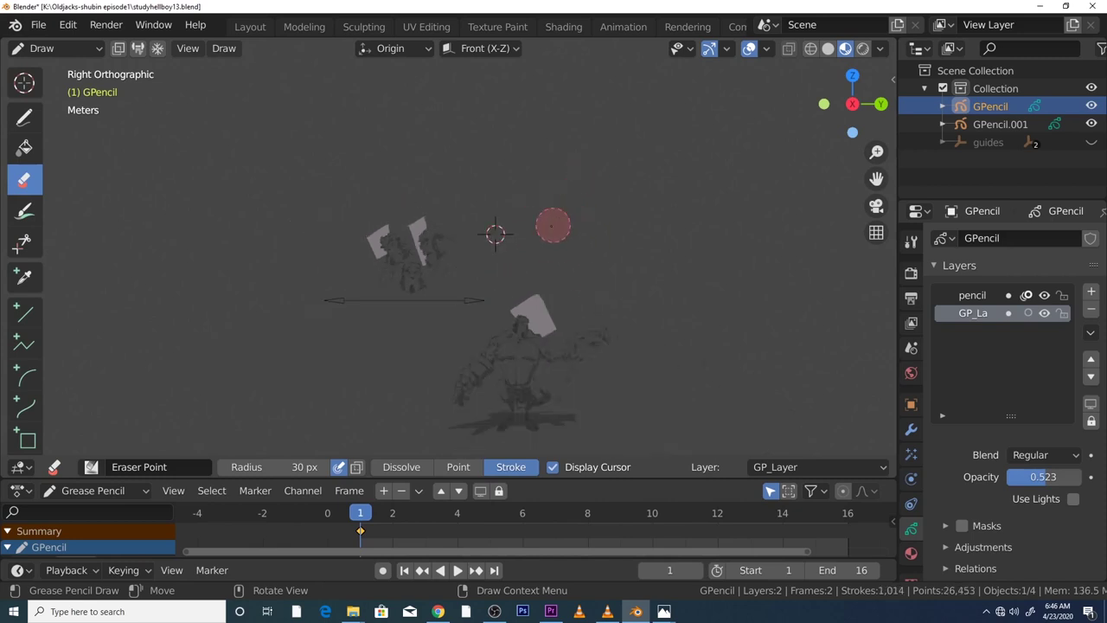
pyautogui.click(87, 48)
pyautogui.click(52, 32)
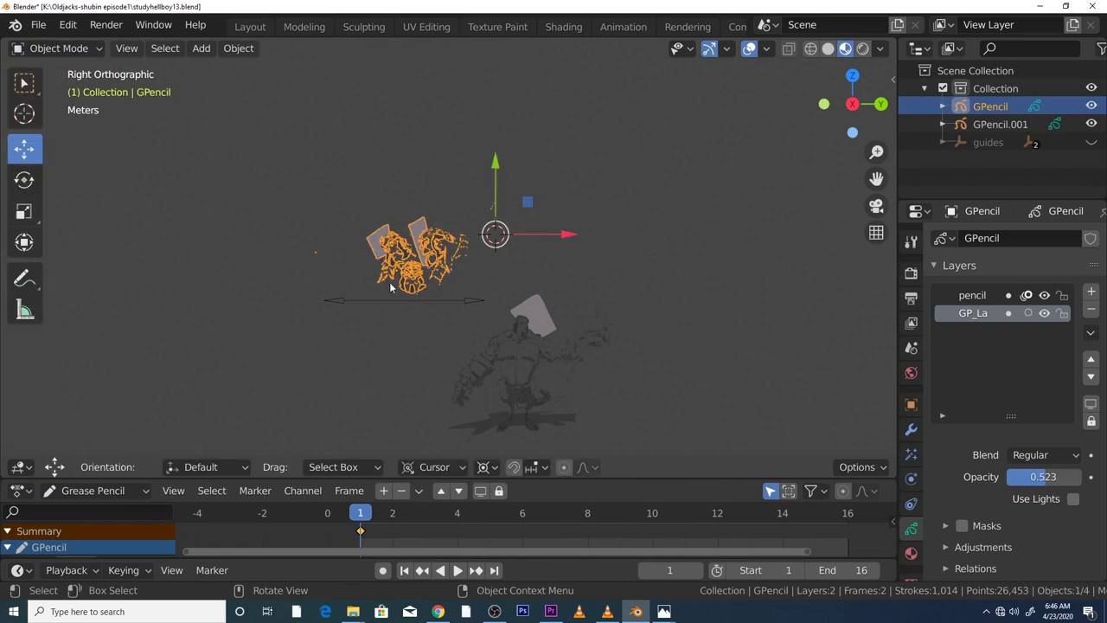
# Select GPencil.001, raise it about 14.65 m and push it back about 0.56 m in depth
pyautogui.click(454, 319)
pyautogui.moveTo(465, 320); pyautogui.dragTo(625, 441)
pyautogui.moveTo(497, 208); pyautogui.dragTo(486, 78)
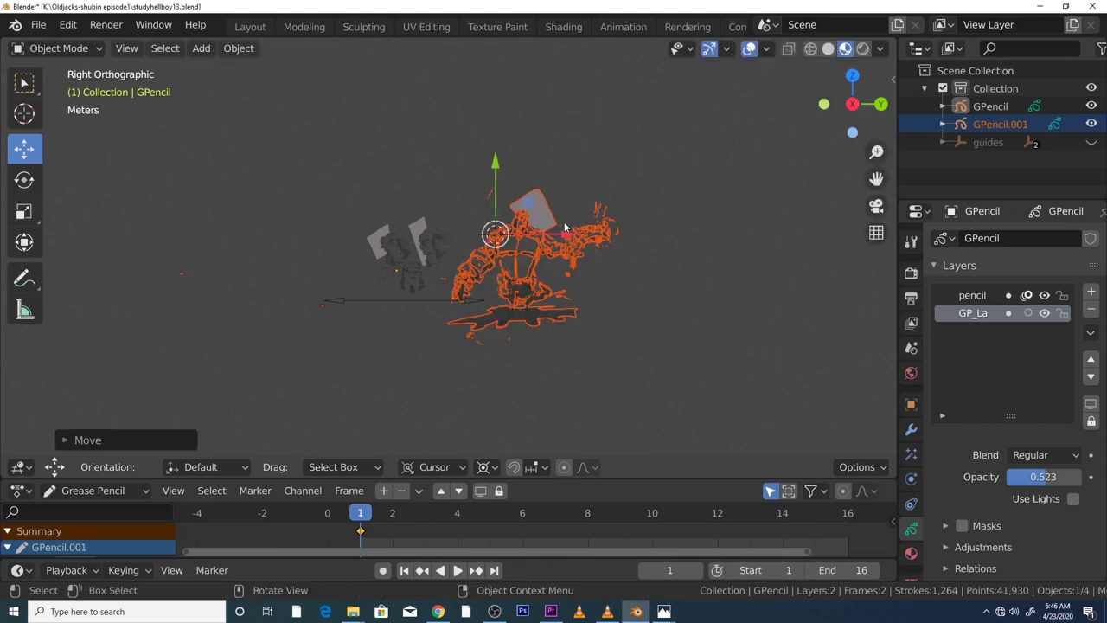
pyautogui.moveTo(562, 230); pyautogui.dragTo(543, 237)
pyautogui.scroll(3, 395, 248)
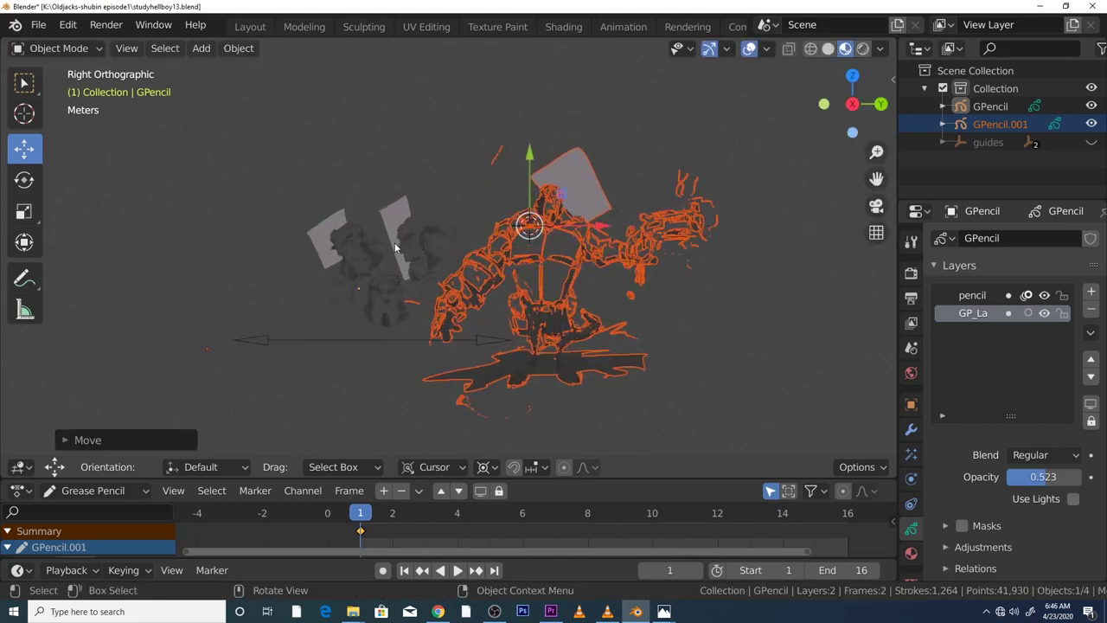
pyautogui.scroll(2, 394, 248)
# Briefly enter Draw mode with the pencil tool on the original GPencil, then return to Object Mode
pyautogui.click(76, 50)
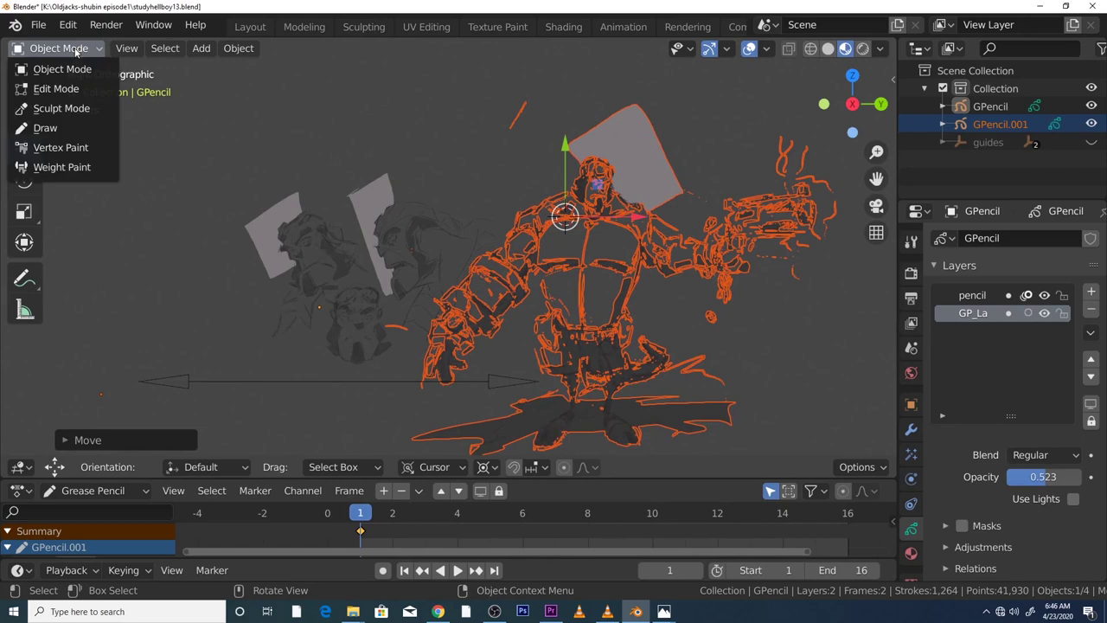
pyautogui.click(65, 128)
pyautogui.press('d')
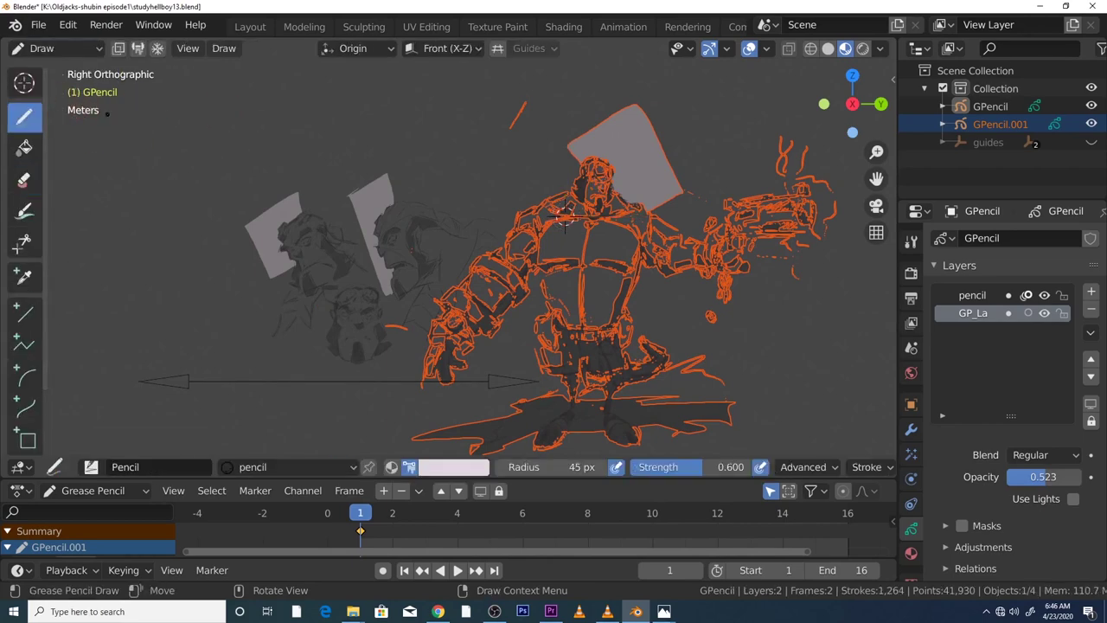
pyautogui.click(990, 105)
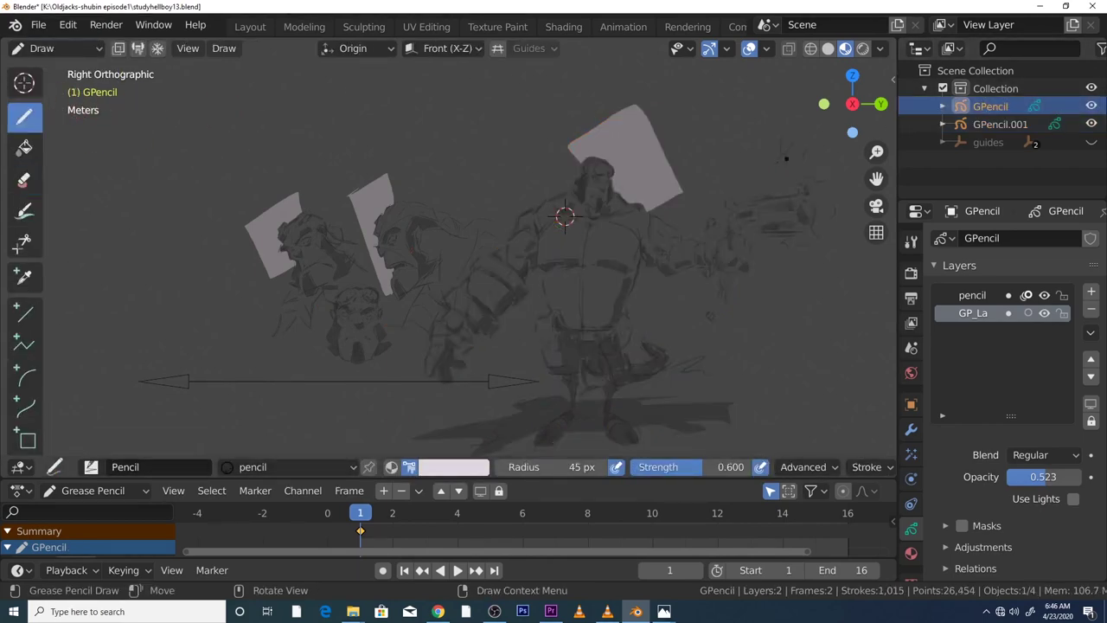
pyautogui.scroll(2, 616, 204)
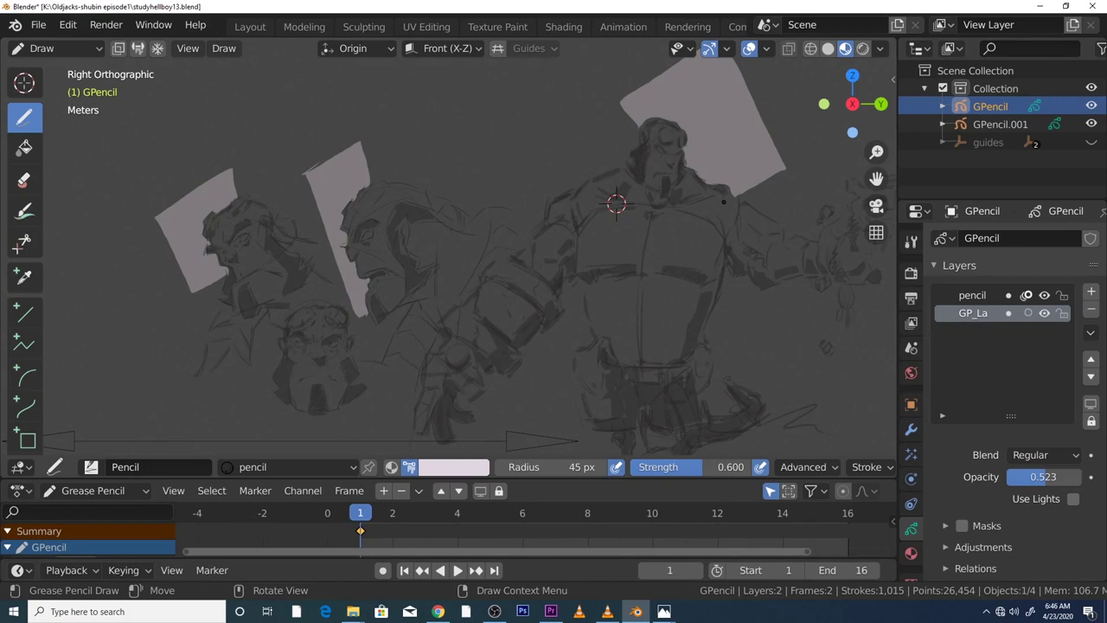
pyautogui.scroll(-1, 601, 207)
pyautogui.keyDown('shift'); pyautogui.moveTo(588, 209); pyautogui.dragTo(594, 169, button='middle'); pyautogui.keyUp('shift')
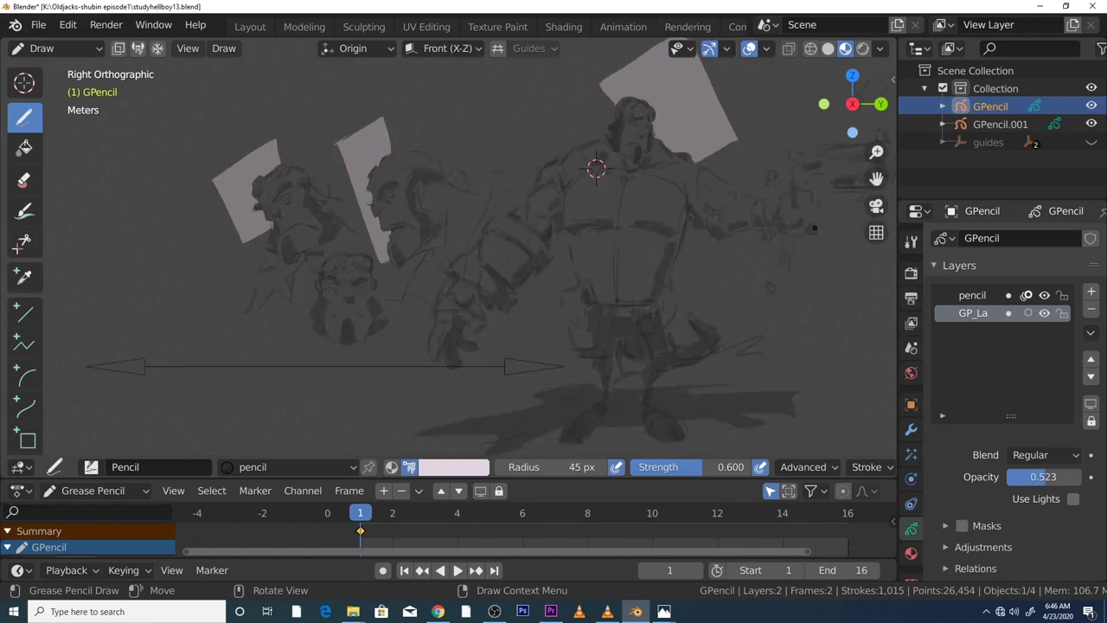
pyautogui.click(41, 48)
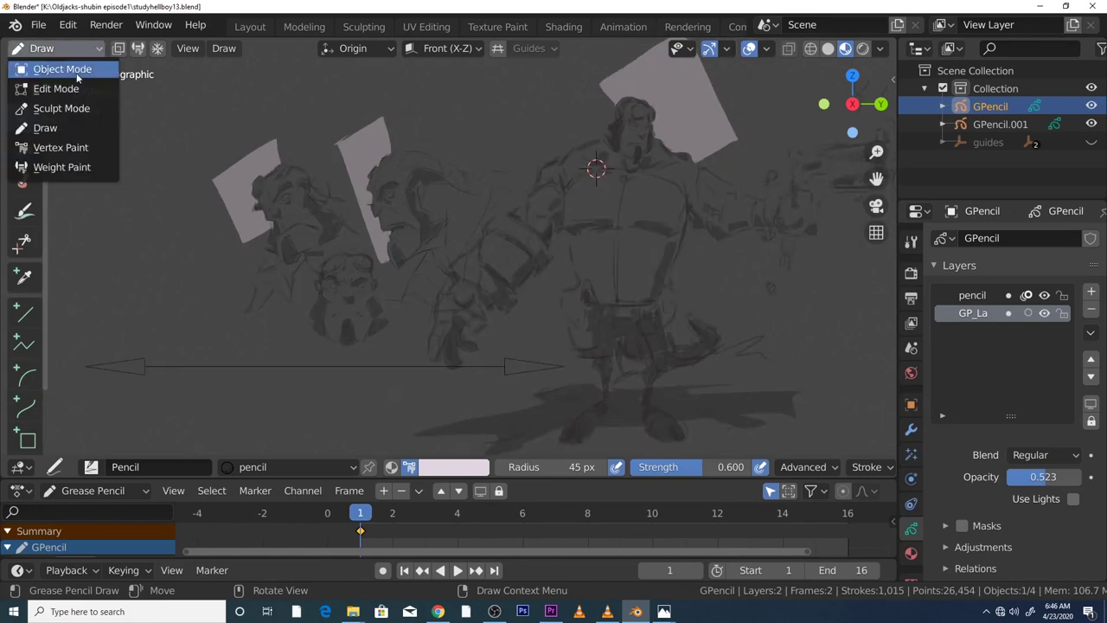
pyautogui.click(53, 69)
# Delete the arrow empty Empty.001
pyautogui.click(287, 368)
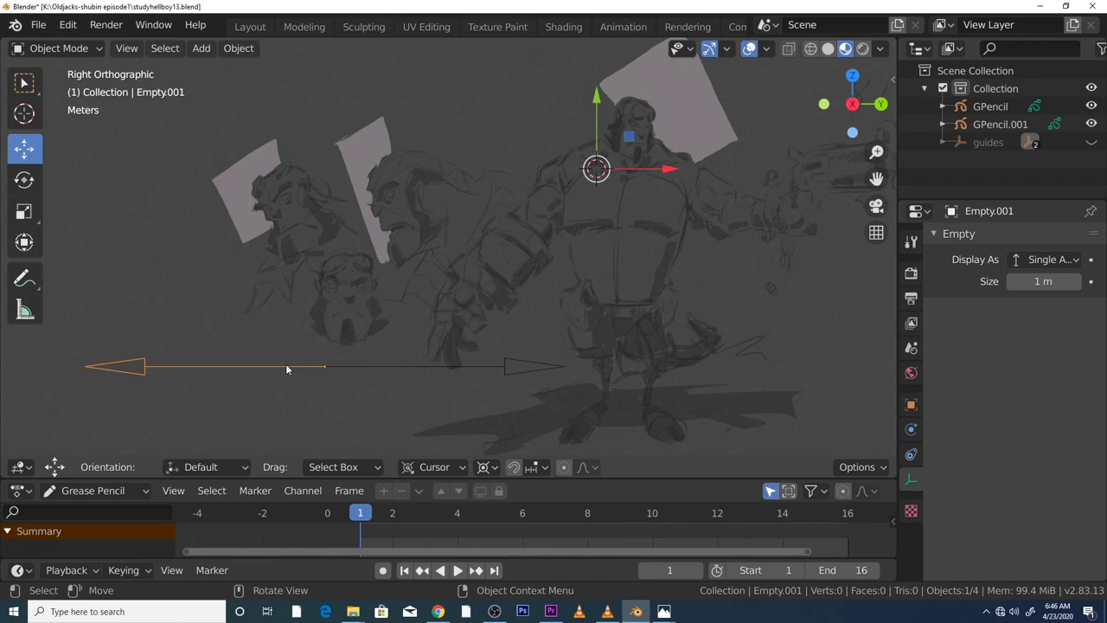
pyautogui.press('Delete')
pyautogui.hotkey('ctrl', 'z')
pyautogui.press('Delete')
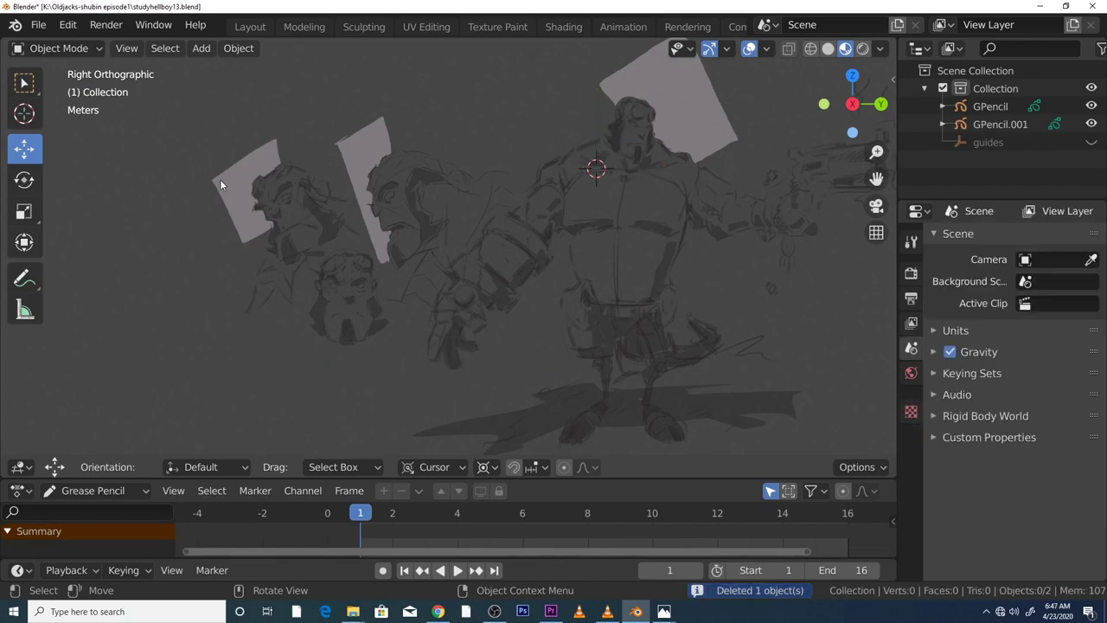
# Save the scene as studyhellboy15.blend
pyautogui.click(38, 24)
pyautogui.click(82, 154)
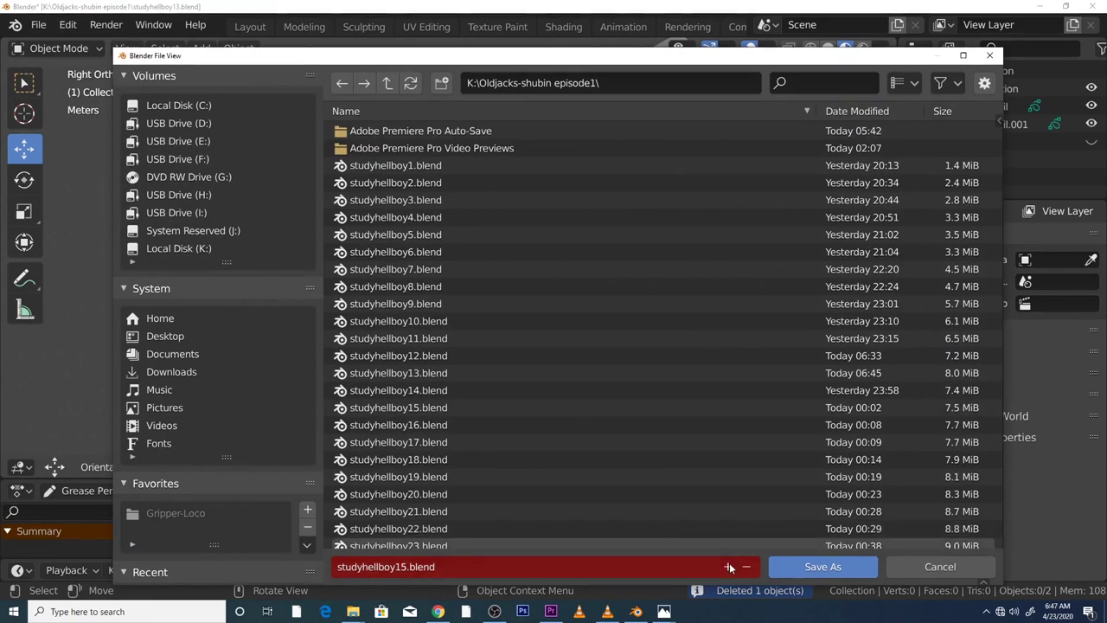
pyautogui.click(822, 567)
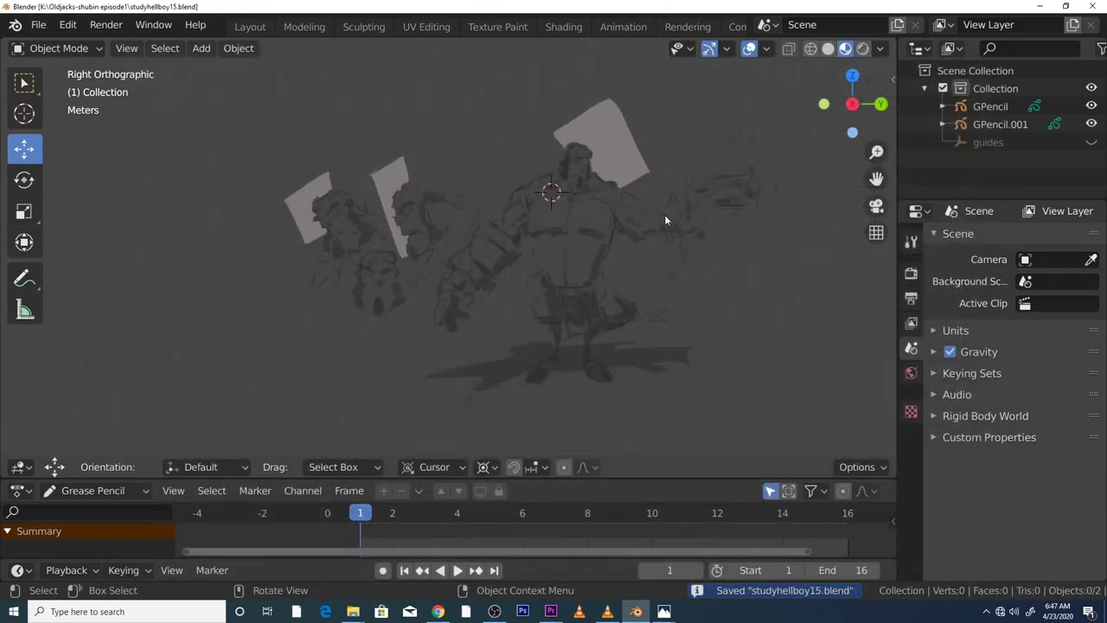
pyautogui.scroll(2, 718, 186)
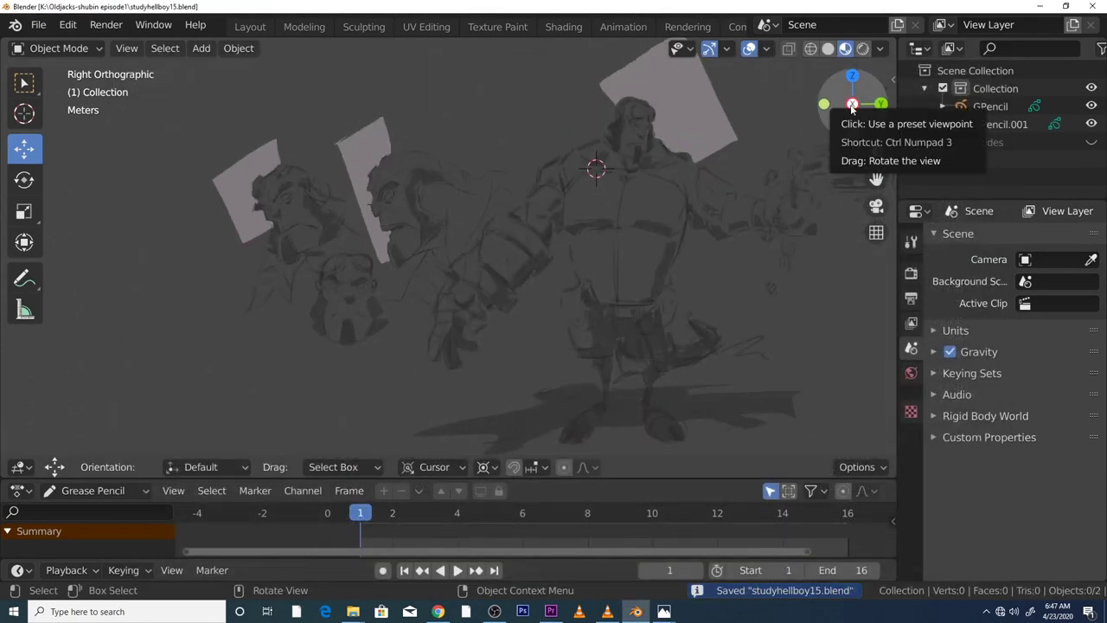
# Orbit from orthographic into User Perspective to show the figures' depth offset
pyautogui.moveTo(842, 114); pyautogui.dragTo(739, 115)
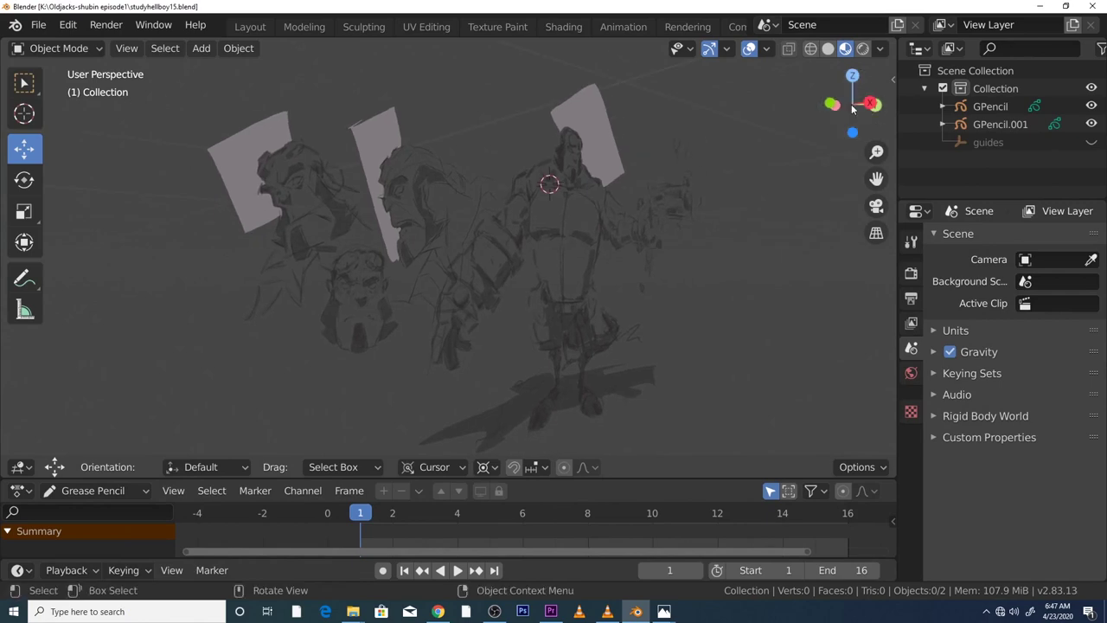
pyautogui.scroll(4, 702, 179)
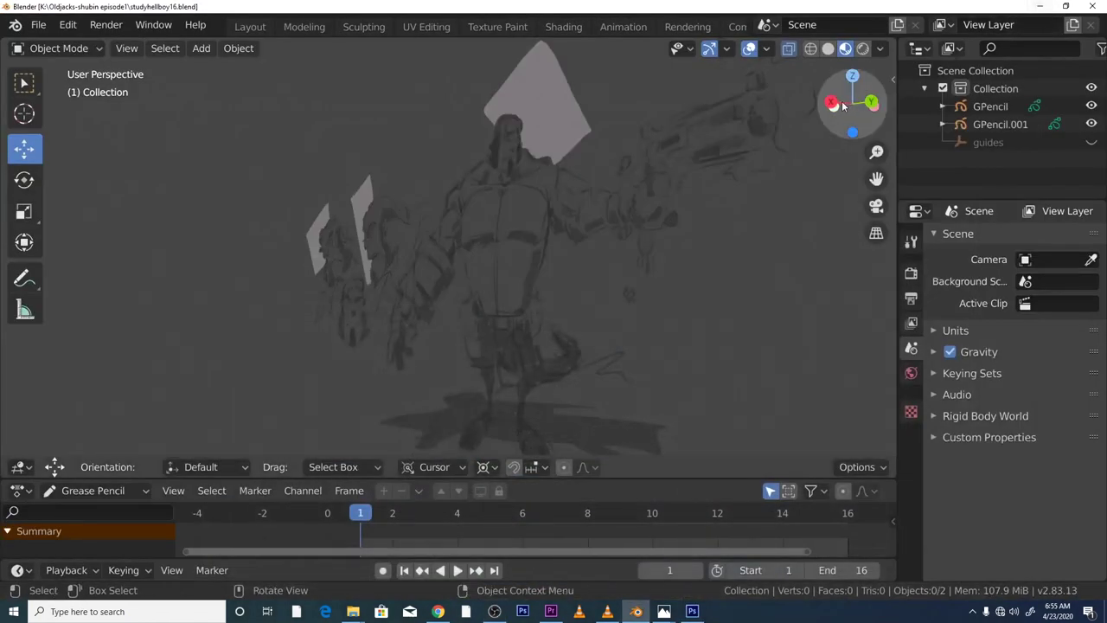
pyautogui.moveTo(832, 103); pyautogui.dragTo(811, 121)
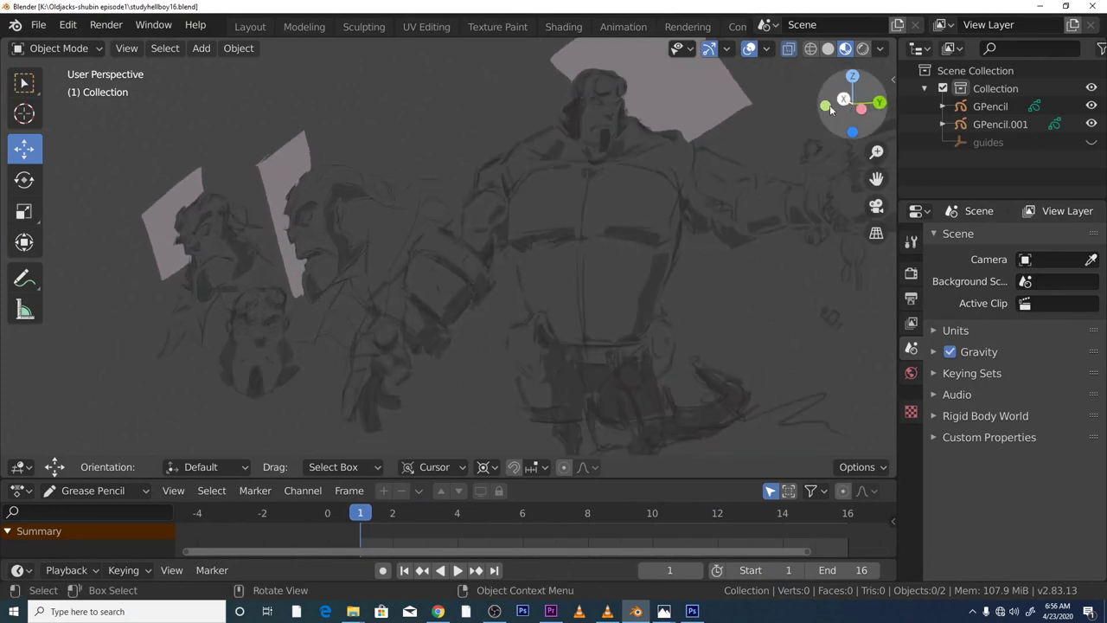
pyautogui.moveTo(843, 101); pyautogui.dragTo(822, 103)
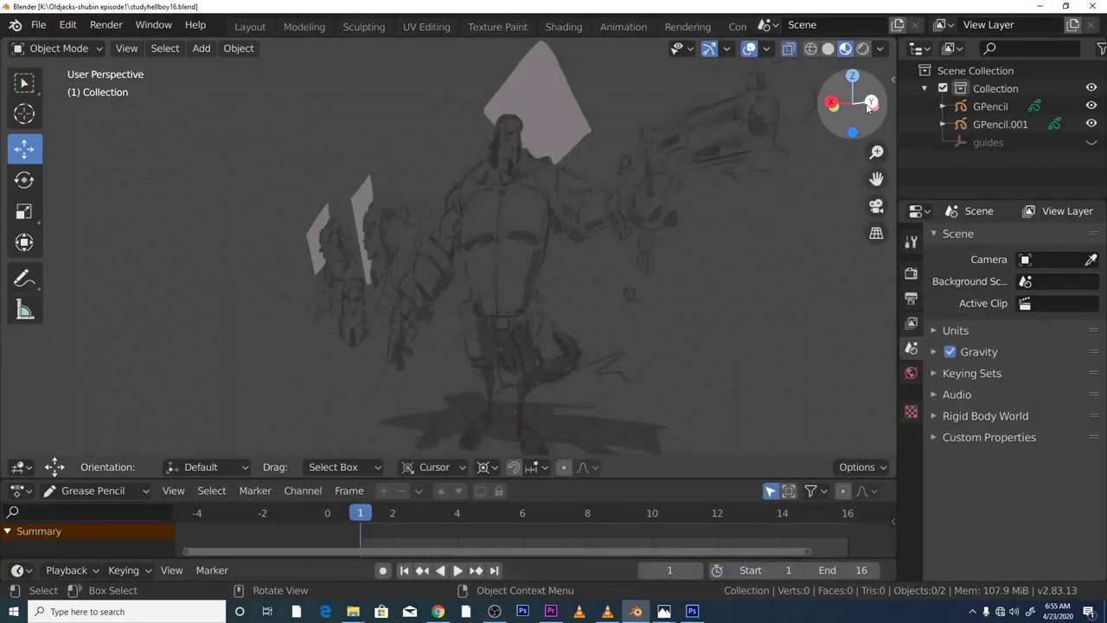
pyautogui.moveTo(836, 104); pyautogui.dragTo(815, 110)
pyautogui.scroll(2, 811, 121)
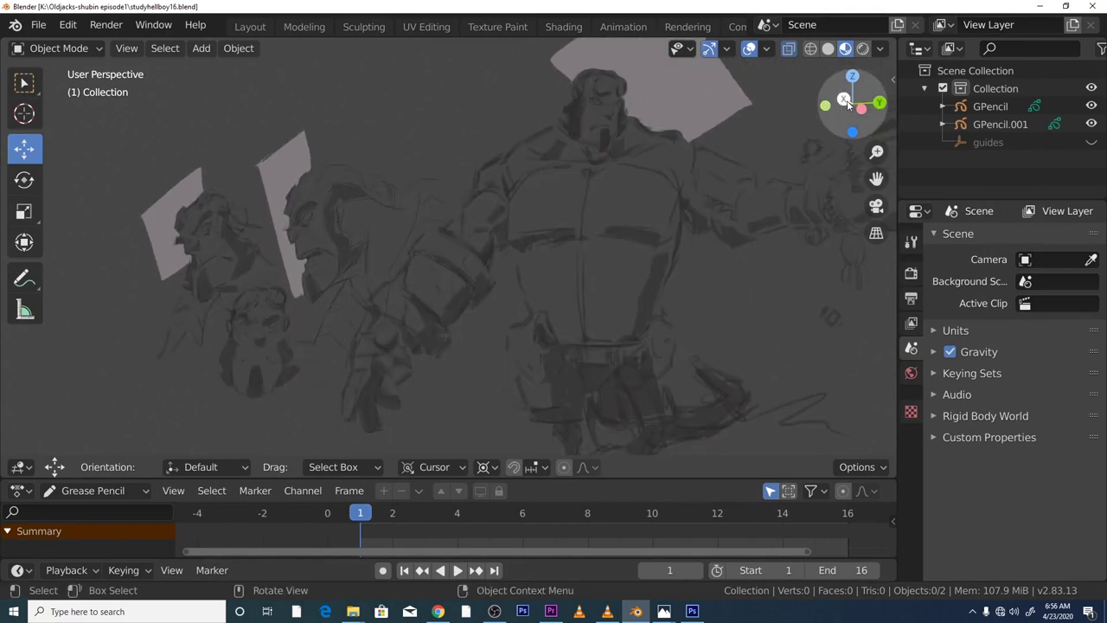
pyautogui.scroll(-2, 754, 135)
# Keep orbiting and zooming around the sketch planes, then bring the OBS window to the front
pyautogui.moveTo(848, 106); pyautogui.dragTo(826, 105)
pyautogui.scroll(2, 716, 148)
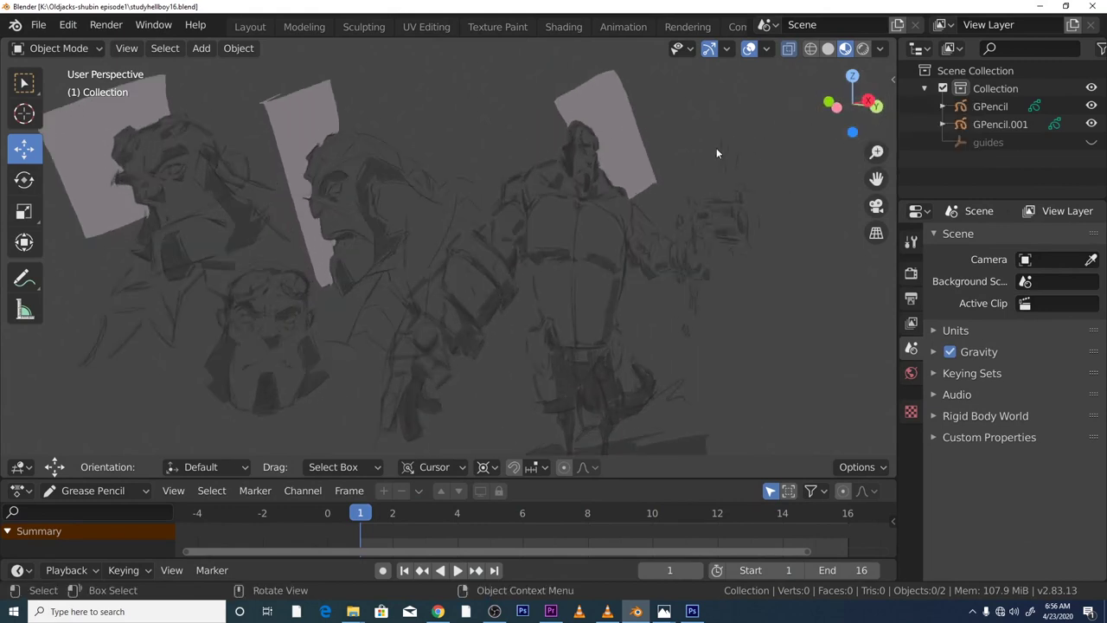
pyautogui.moveTo(858, 105)
pyautogui.mouseDown()
pyautogui.moveTo(821, 106)
pyautogui.moveTo(851, 105)
pyautogui.mouseUp()
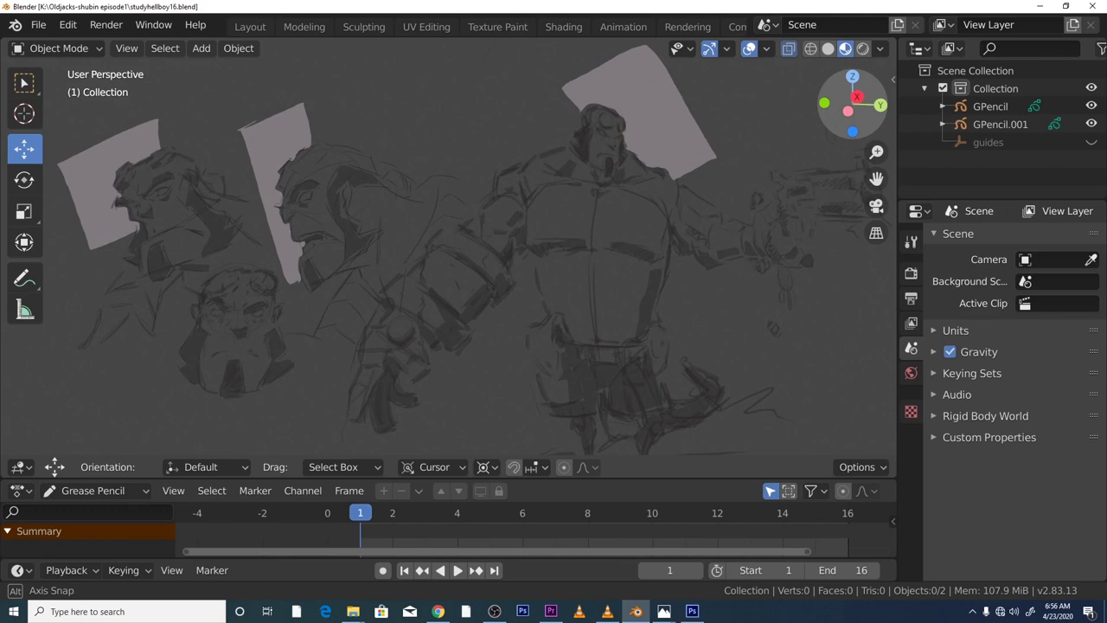
pyautogui.moveTo(852, 105); pyautogui.dragTo(813, 147)
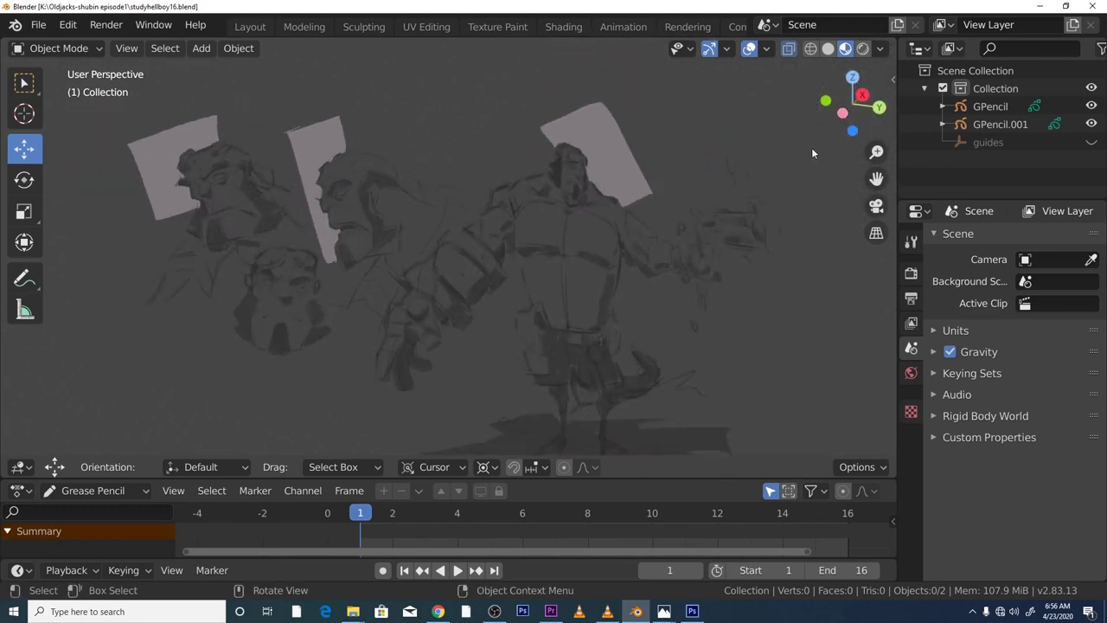
pyautogui.moveTo(854, 97); pyautogui.dragTo(837, 109)
pyautogui.scroll(-2, 794, 130)
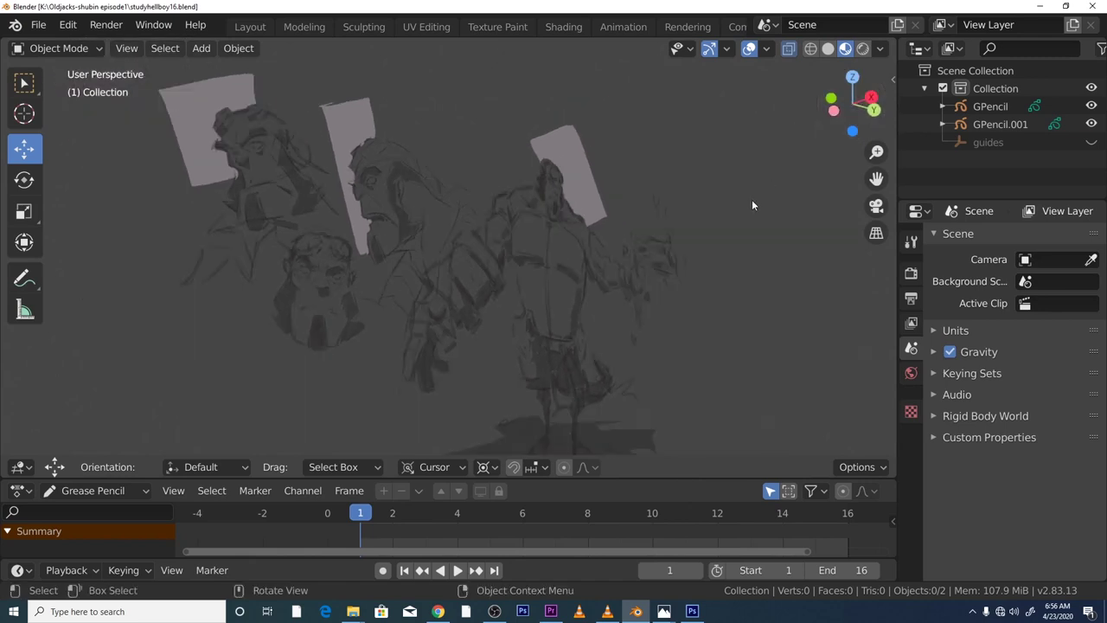
pyautogui.moveTo(875, 151); pyautogui.dragTo(861, 147)
pyautogui.moveTo(874, 108); pyautogui.dragTo(864, 110)
pyautogui.click(494, 610)
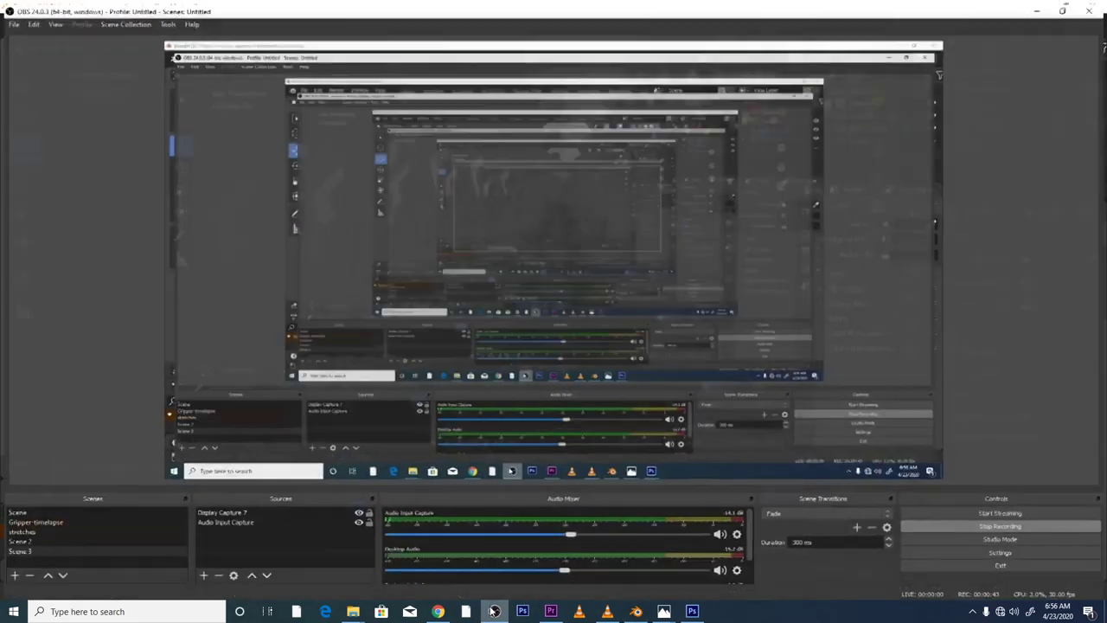